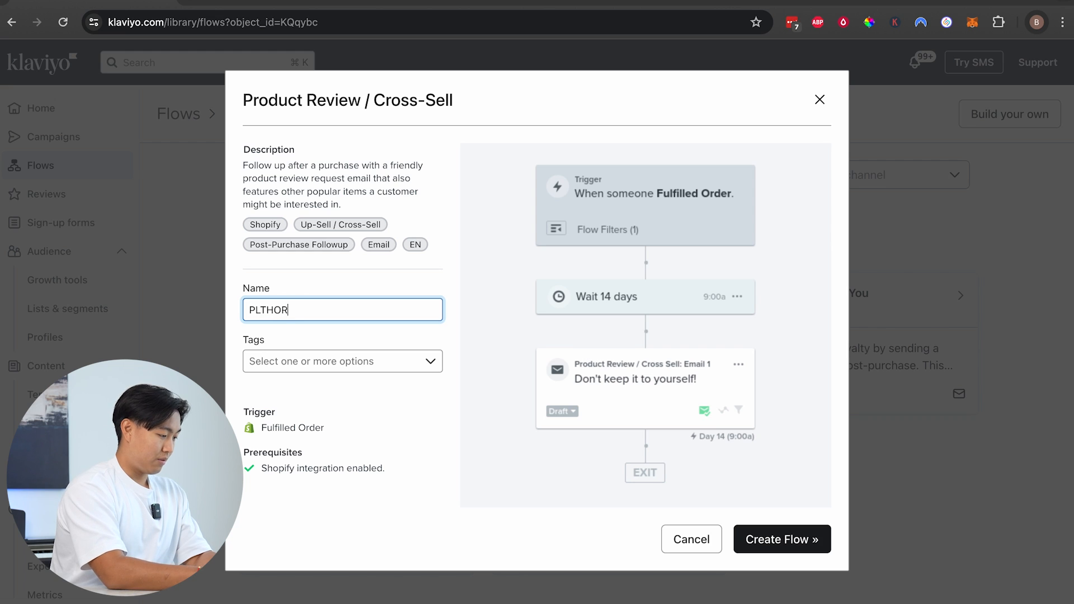
# - Name the Product Review / Cross-Sell flow PLTHORA - REVIEW COLLECTION FLOW DEMO and create it
pyautogui.write('- R')
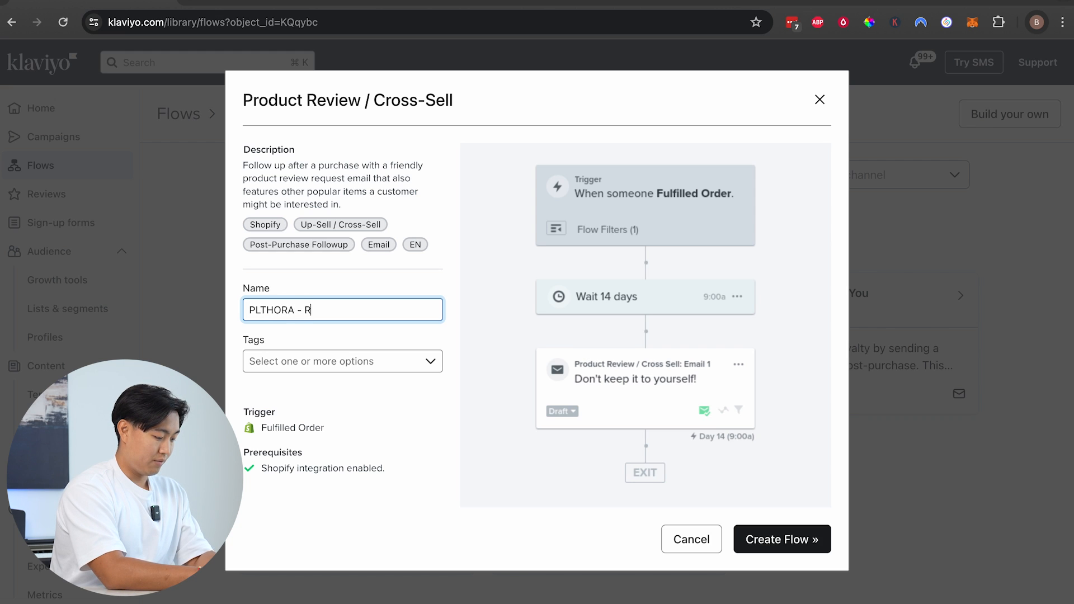
pyautogui.write('EVIEW COLLECTI')
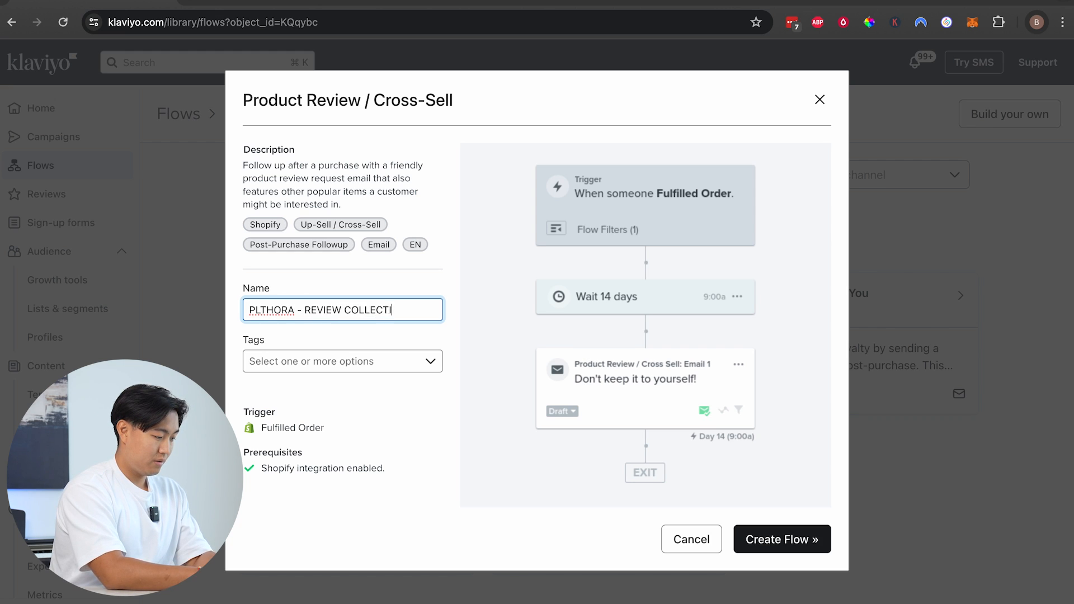
pyautogui.write('ON FLOW DEM')
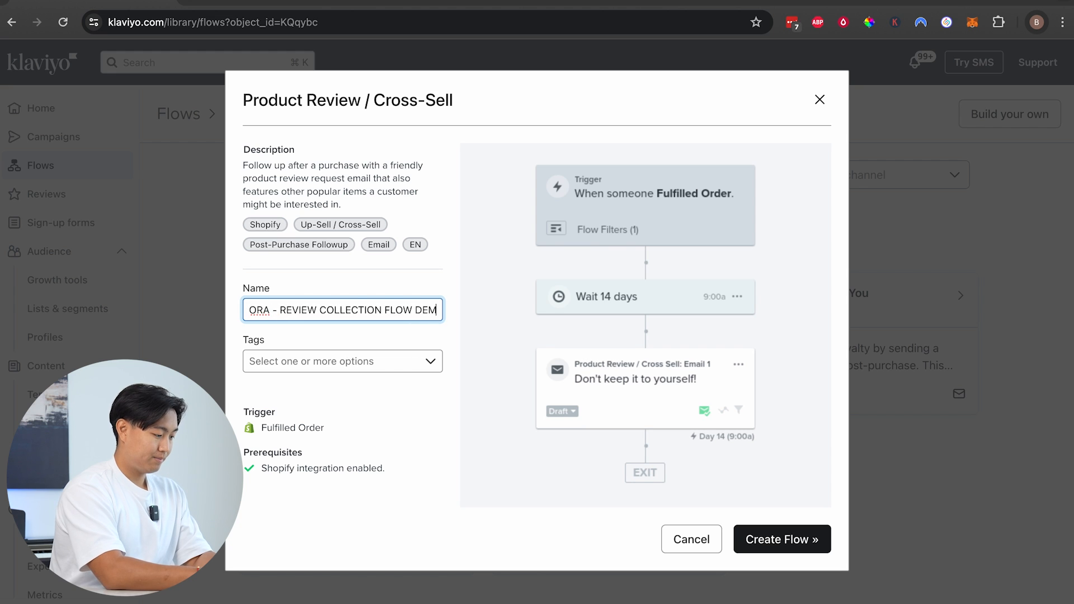
pyautogui.write('O')
pyautogui.click(782, 539)
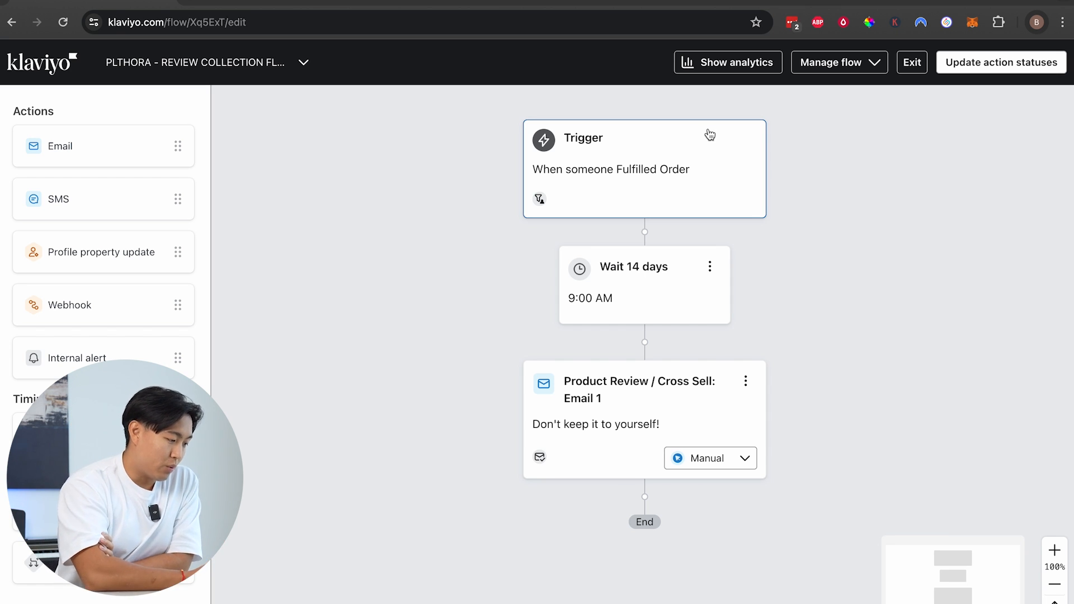
# - Open the flow's trigger and inspect its Fulfilled Order profile filter, leaving the filter editor without changes
pyautogui.click(661, 163)
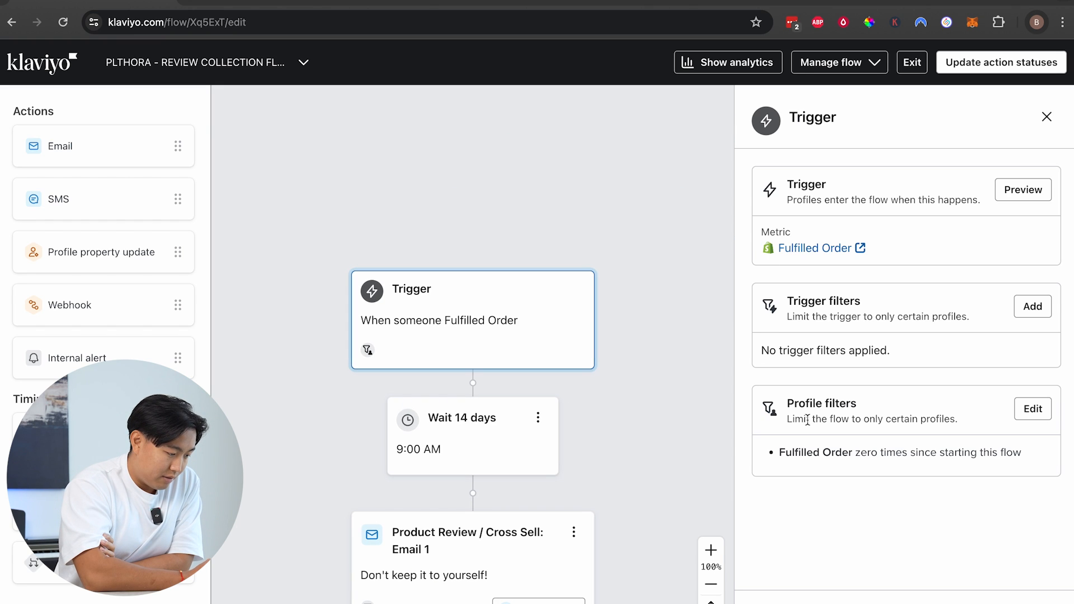
pyautogui.tripleClick(914, 454)
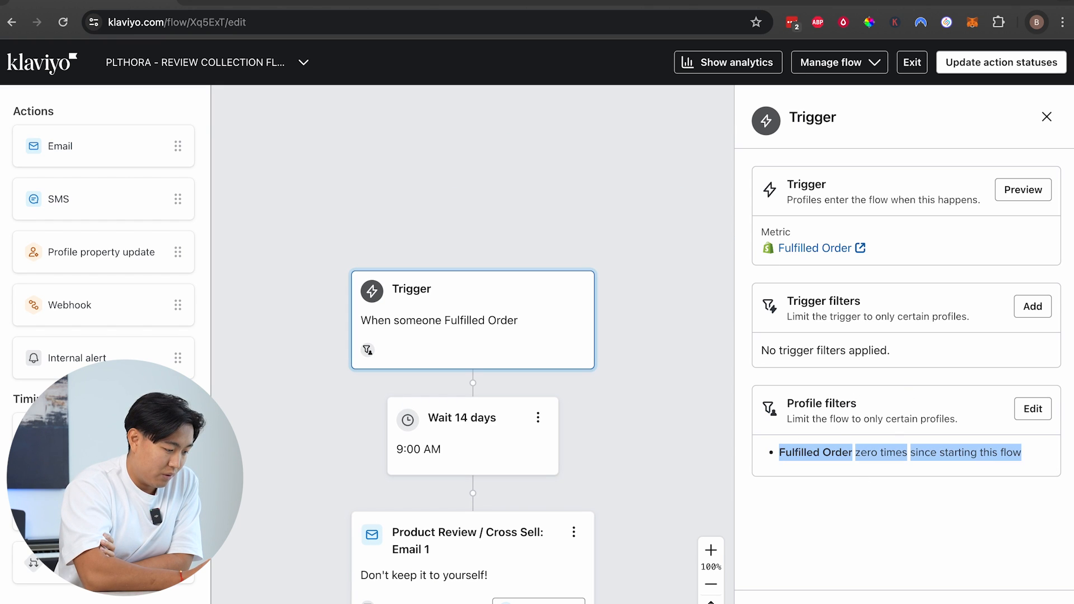
pyautogui.click(1033, 410)
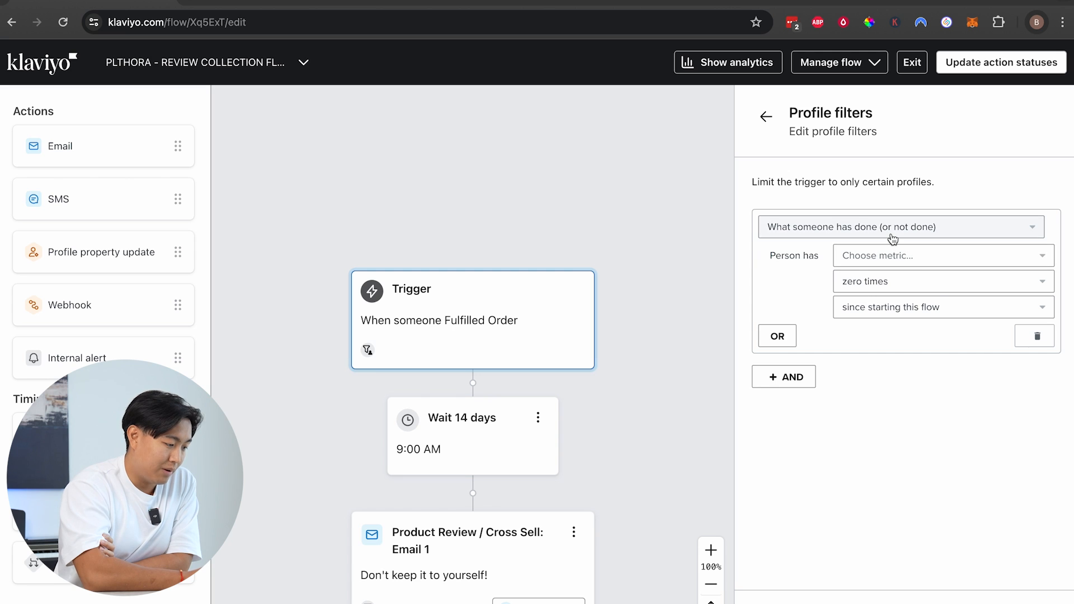
pyautogui.click(893, 239)
pyautogui.click(883, 249)
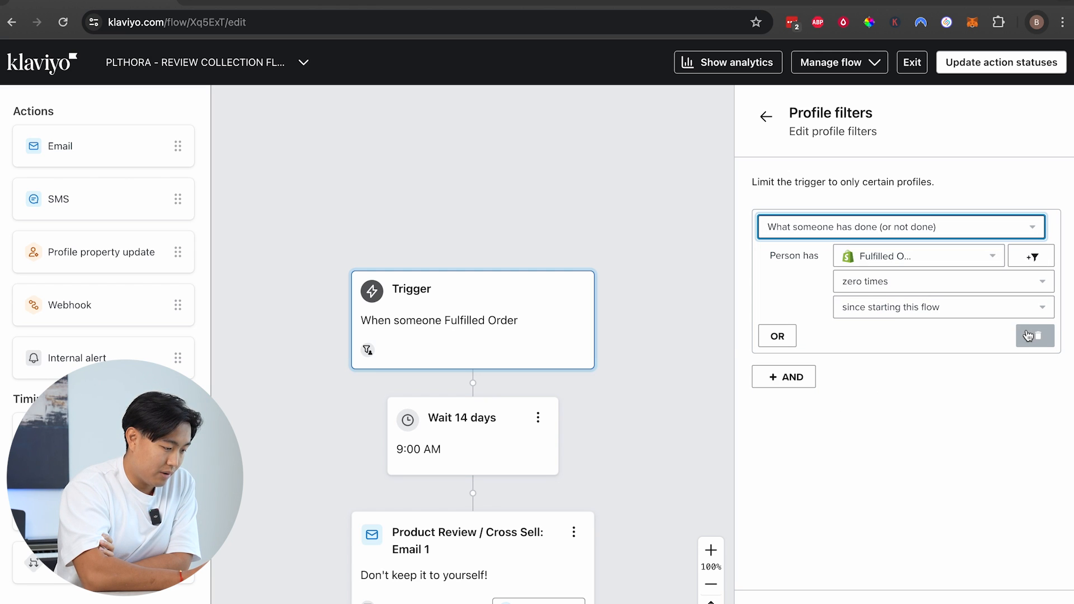
pyautogui.click(760, 549)
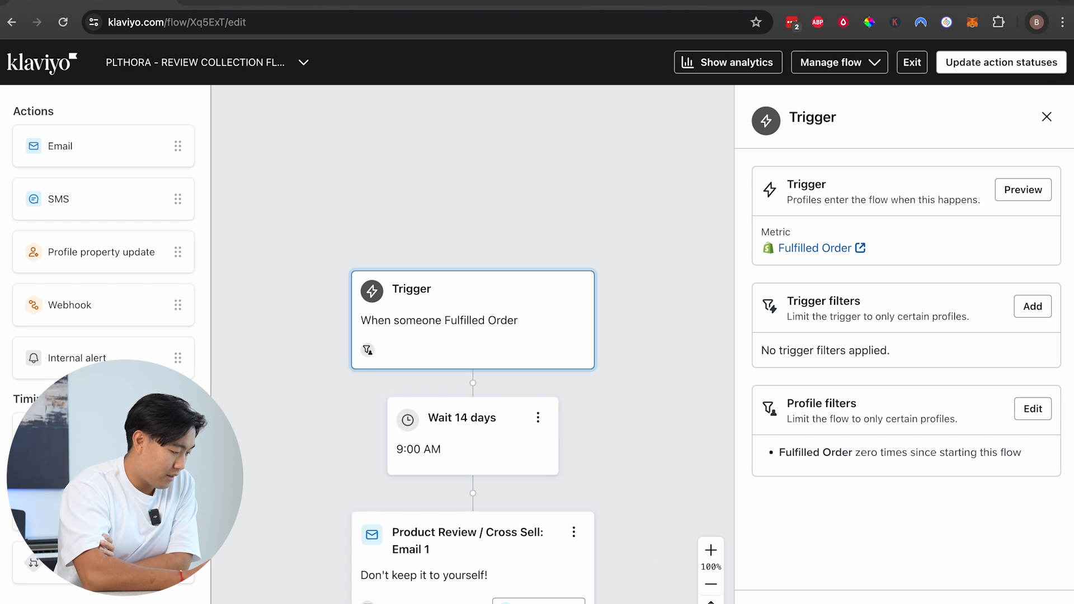
# - Close the trigger details and check the settings of the flow's time delay
pyautogui.click(548, 492)
pyautogui.scroll(-2, 548, 493)
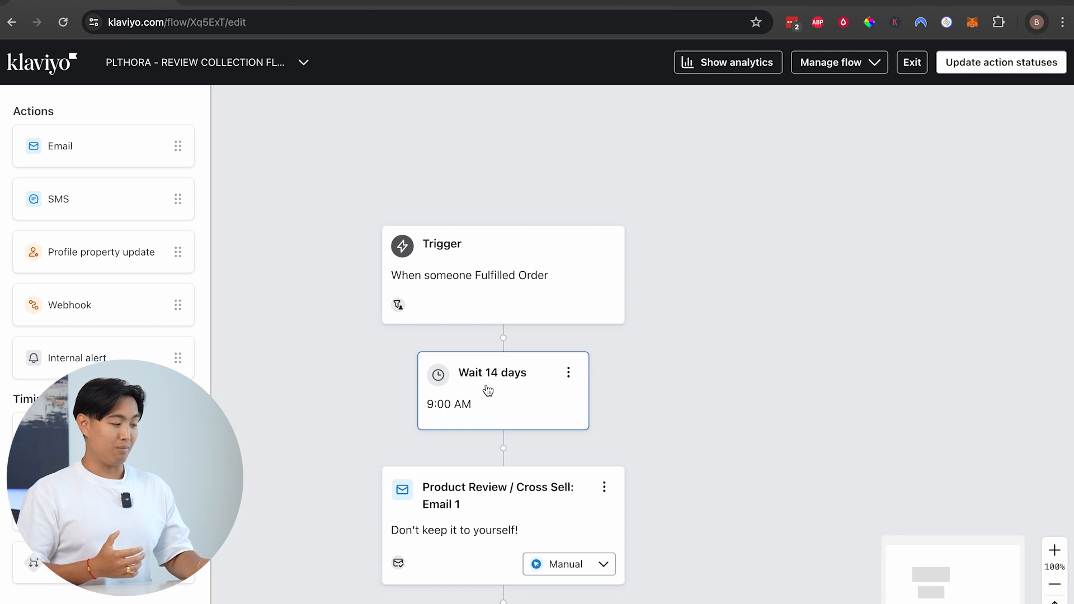
pyautogui.click(488, 390)
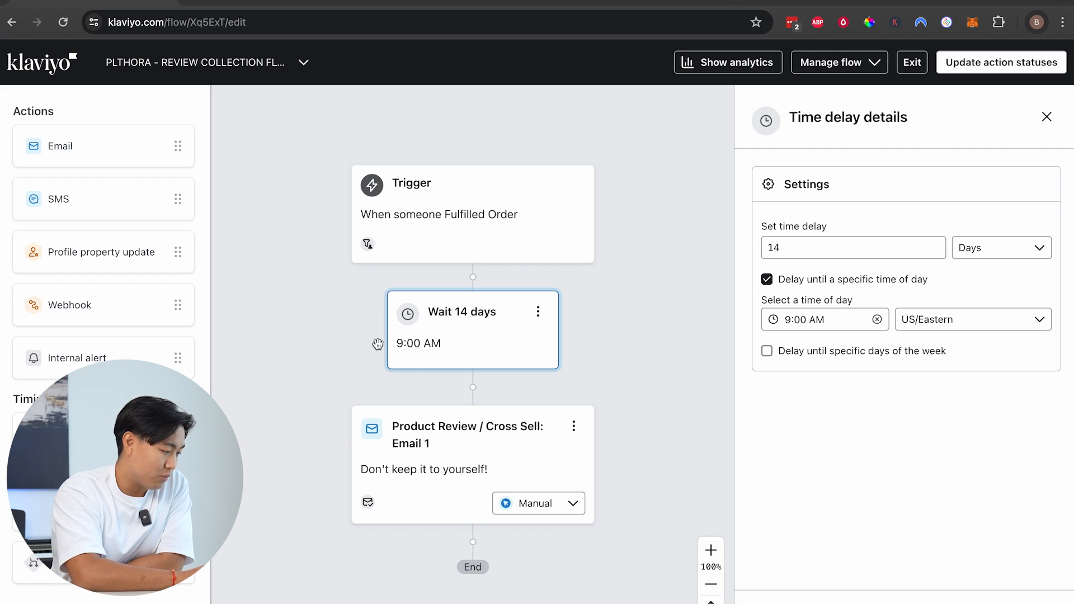
# - Open the template of Product Review / Cross Sell: Email 1 in the editor and look over its layout
pyautogui.click(482, 428)
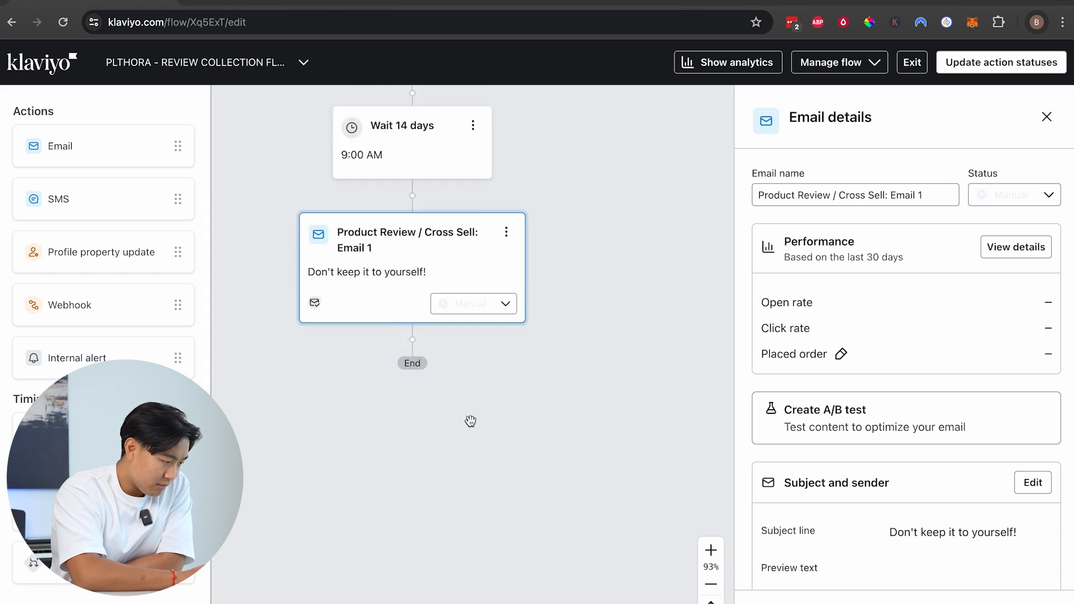
pyautogui.scroll(-10, 772, 350)
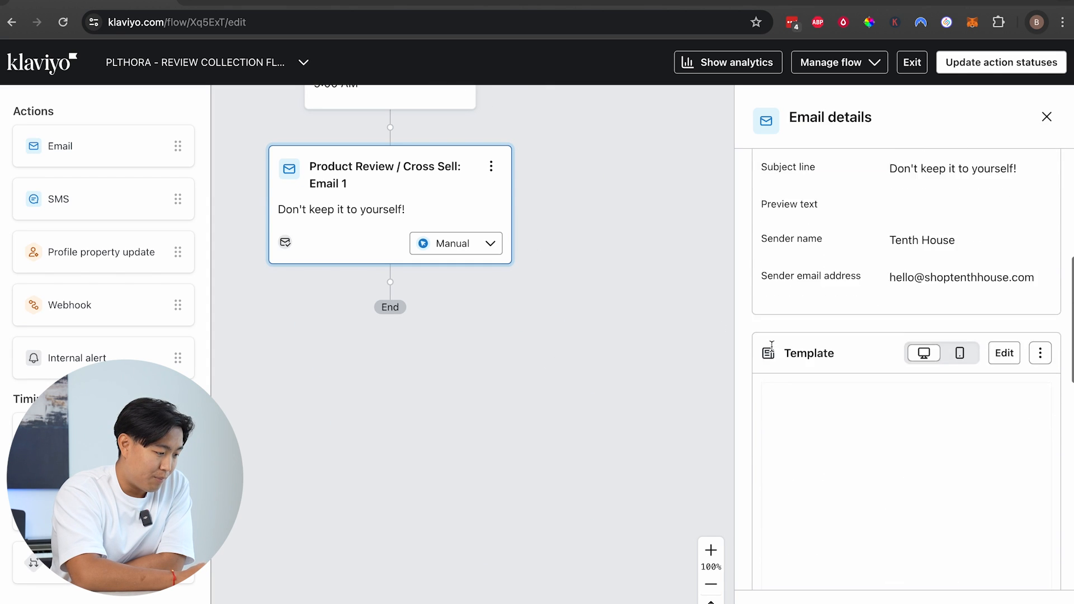
pyautogui.click(1005, 177)
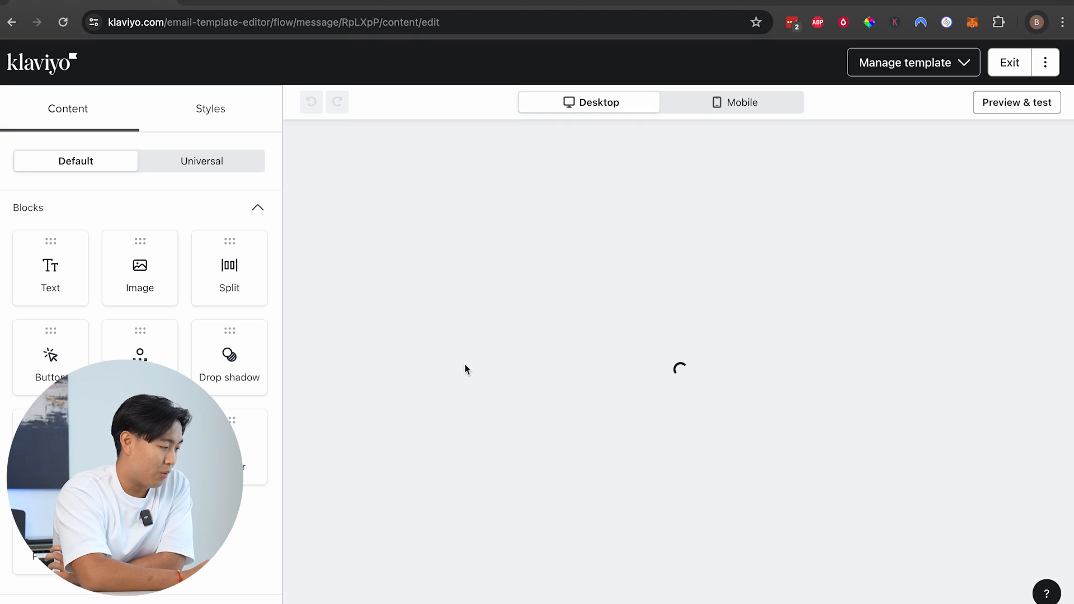
pyautogui.scroll(-3, 455, 354)
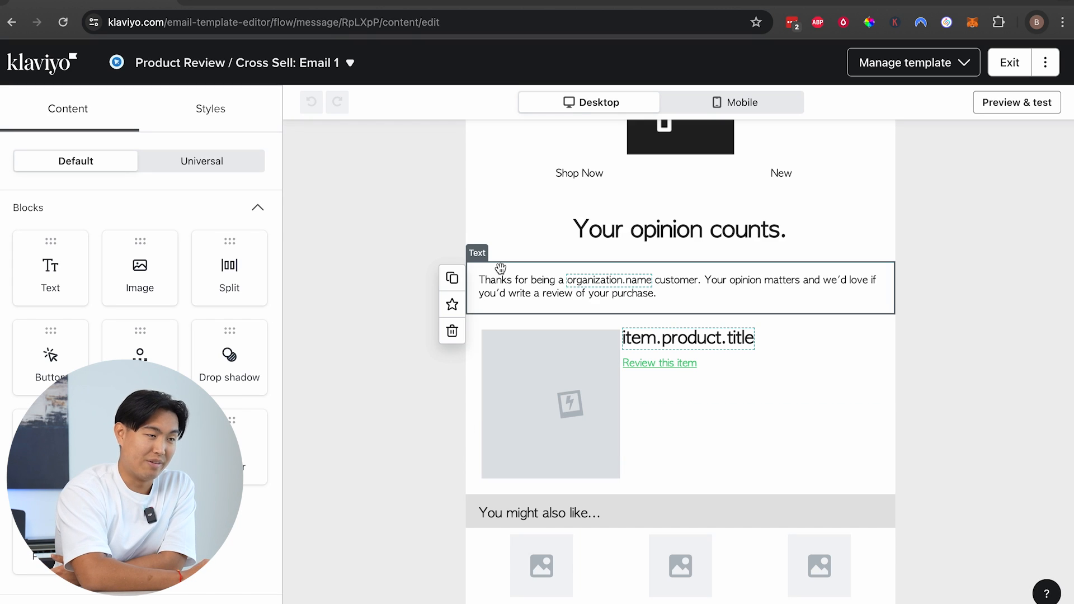
pyautogui.scroll(3, 500, 268)
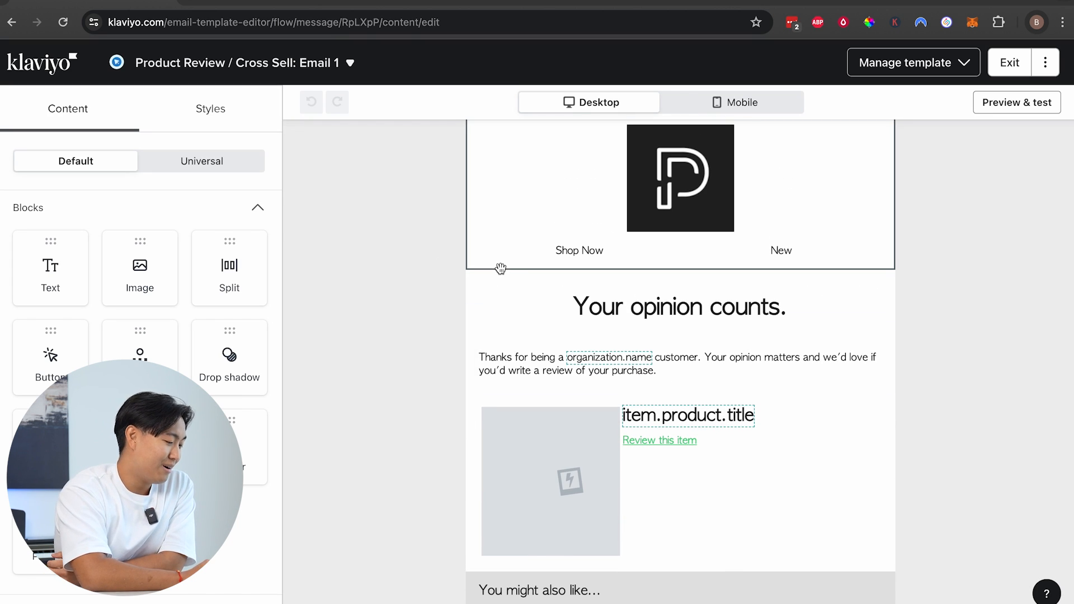
# - Switch to the Lola's Lashes design in Figma and examine the E1 Leave a Review email down to its body text
pyautogui.hotkey('ctrl', 'Left')
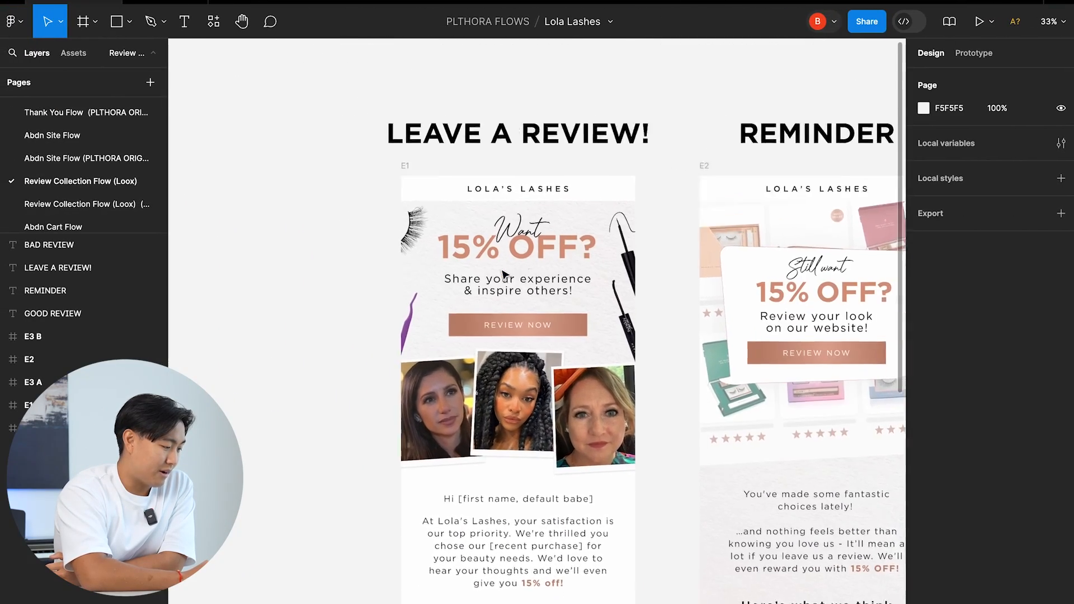
pyautogui.scroll(-5, 504, 274)
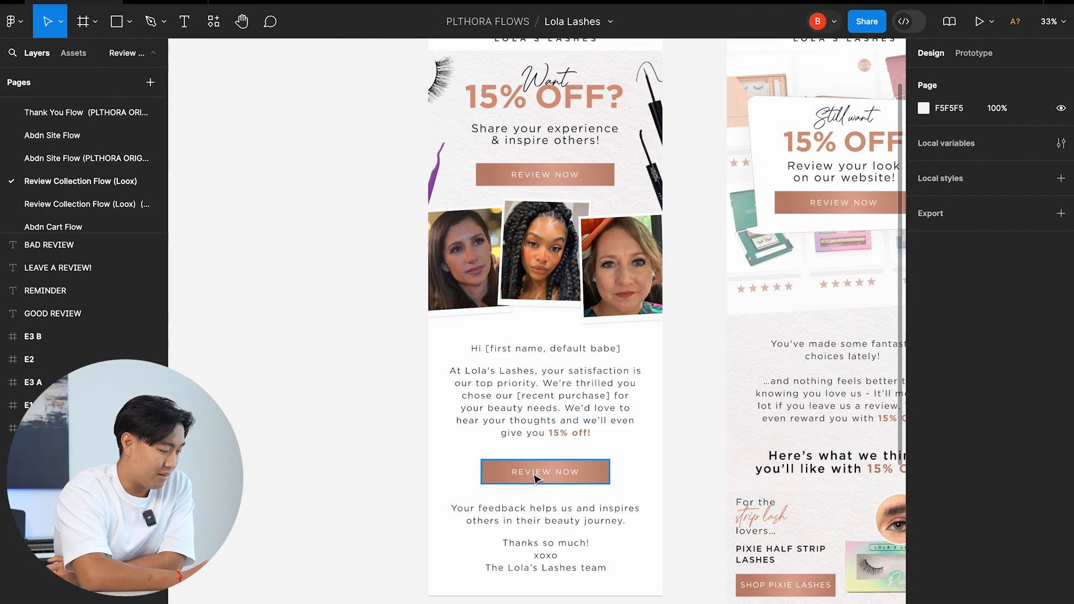
pyautogui.scroll(5, 534, 478)
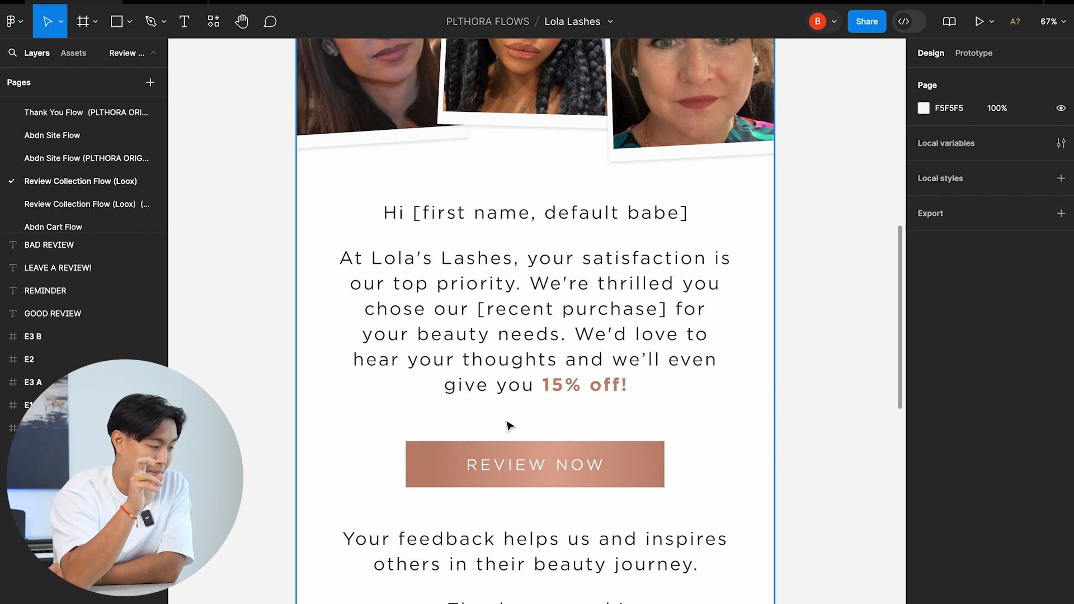
pyautogui.scroll(5, 506, 425)
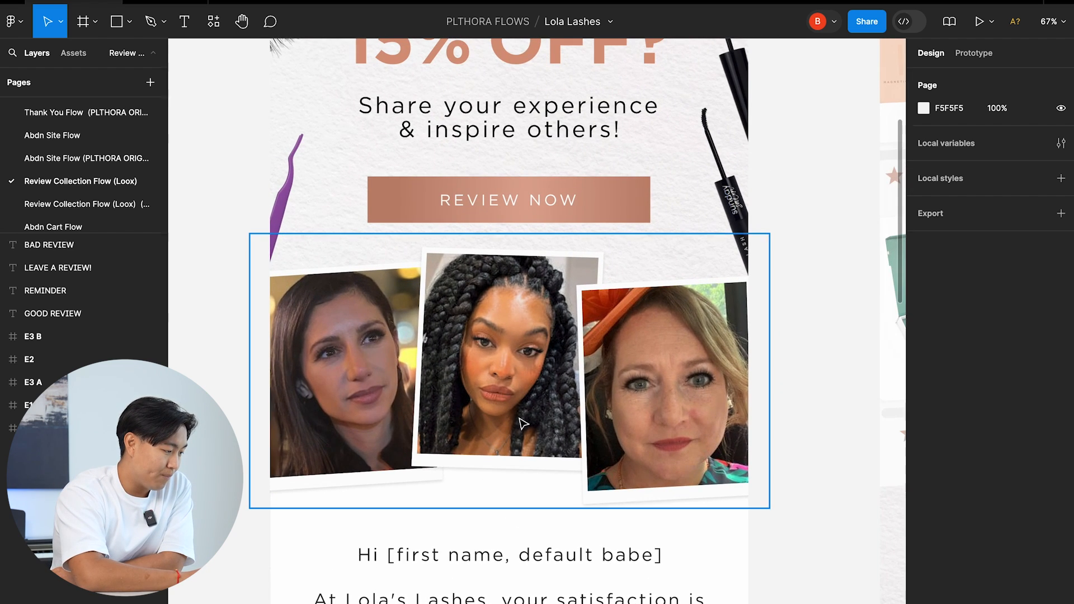
pyautogui.scroll(-5, 527, 423)
pyautogui.scroll(3, 528, 423)
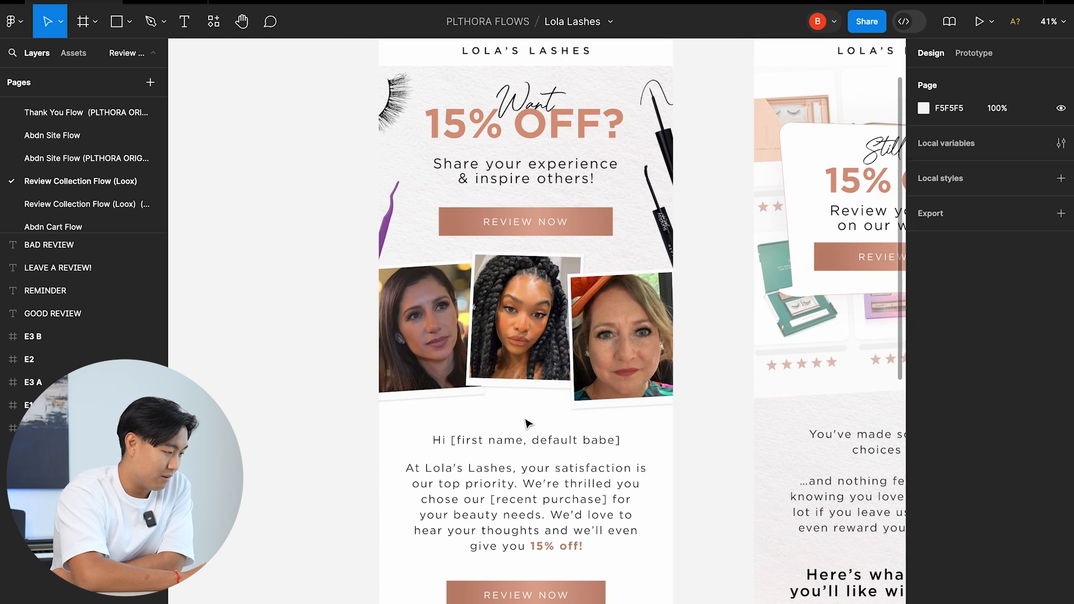
pyautogui.click(517, 511)
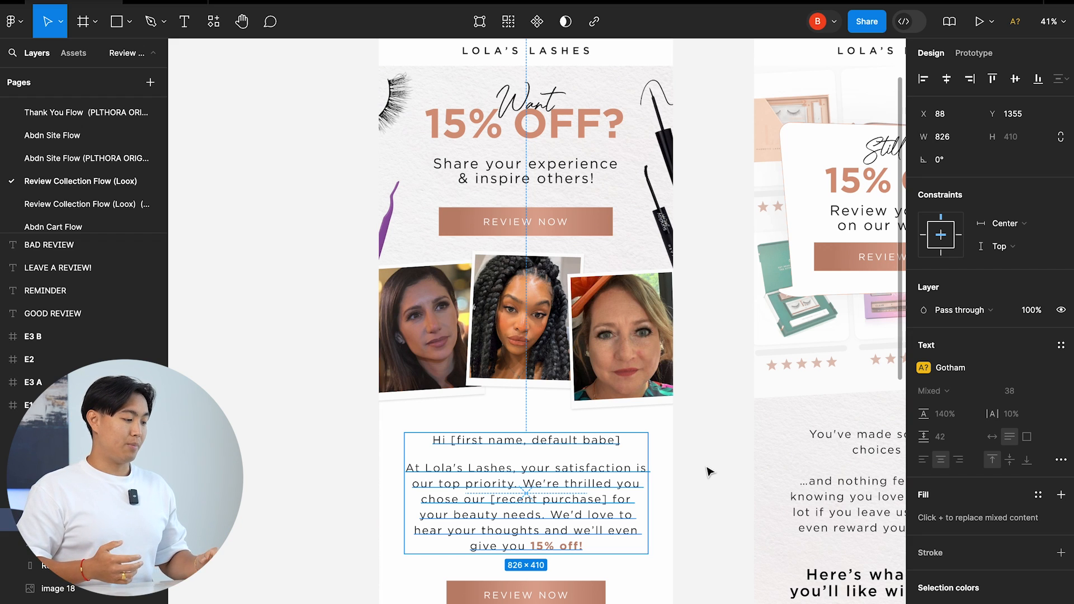
# - Slice the upper part of the E1 email from its header to just below the photos, about 1001 × 1331
pyautogui.scroll(3, 709, 471)
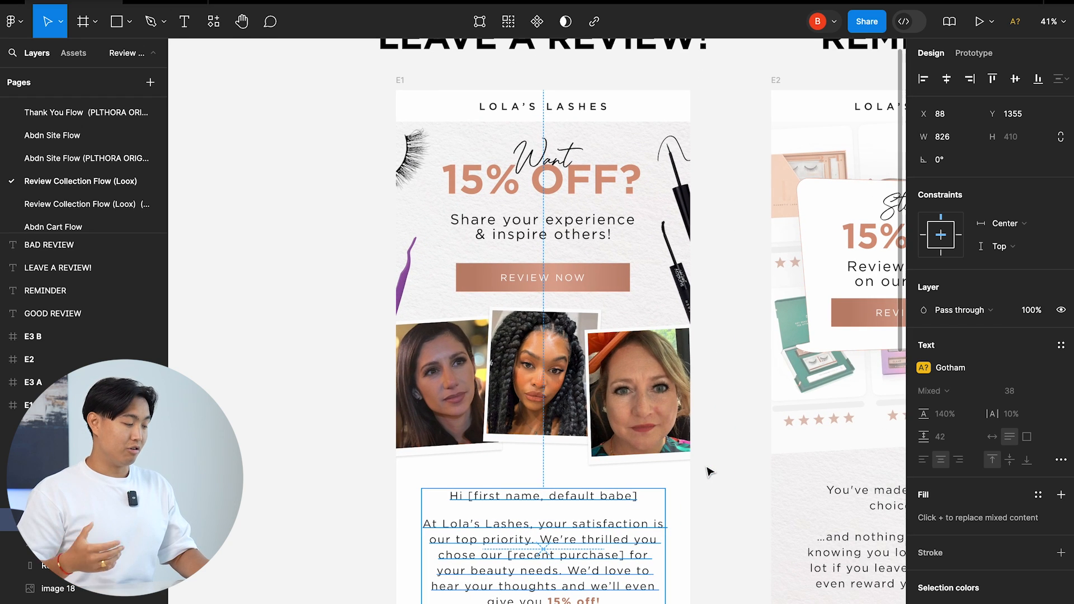
pyautogui.hscroll(2, 710, 471)
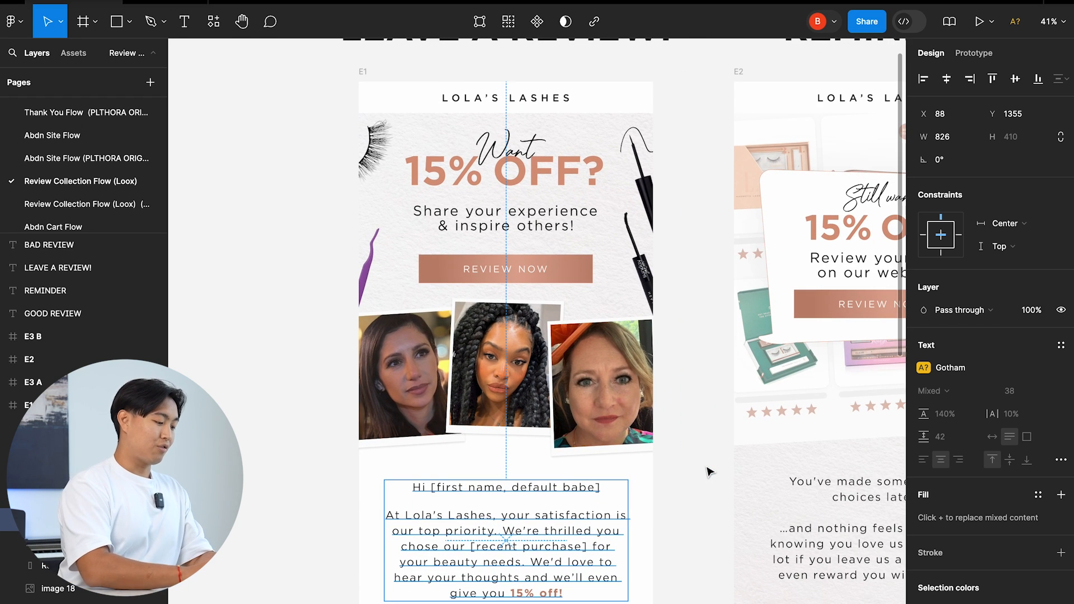
pyautogui.click(710, 472)
pyautogui.press('s')
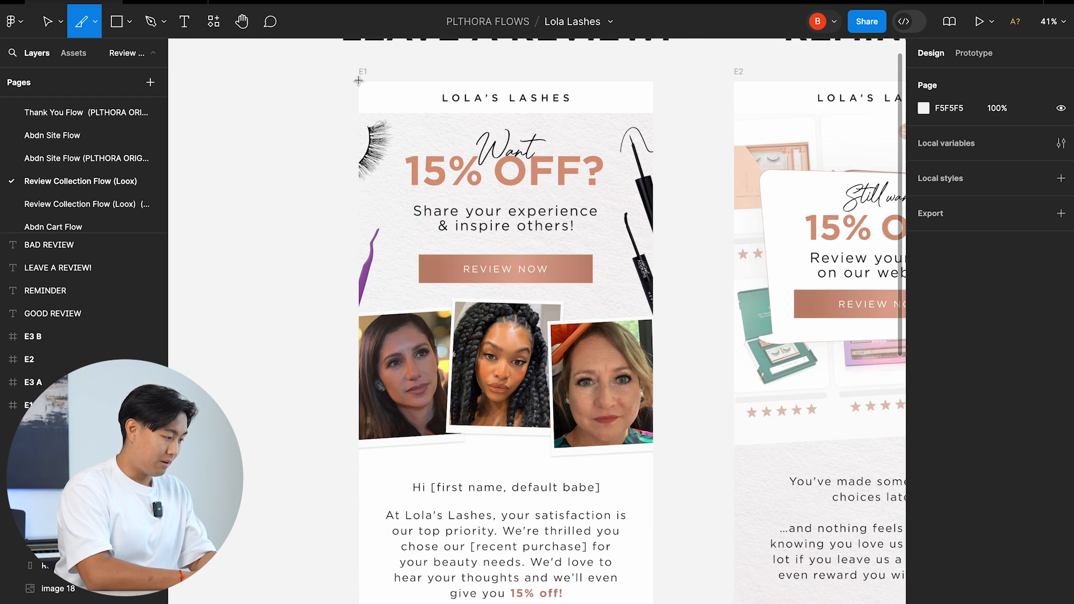
pyautogui.moveTo(358, 81); pyautogui.dragTo(653, 474)
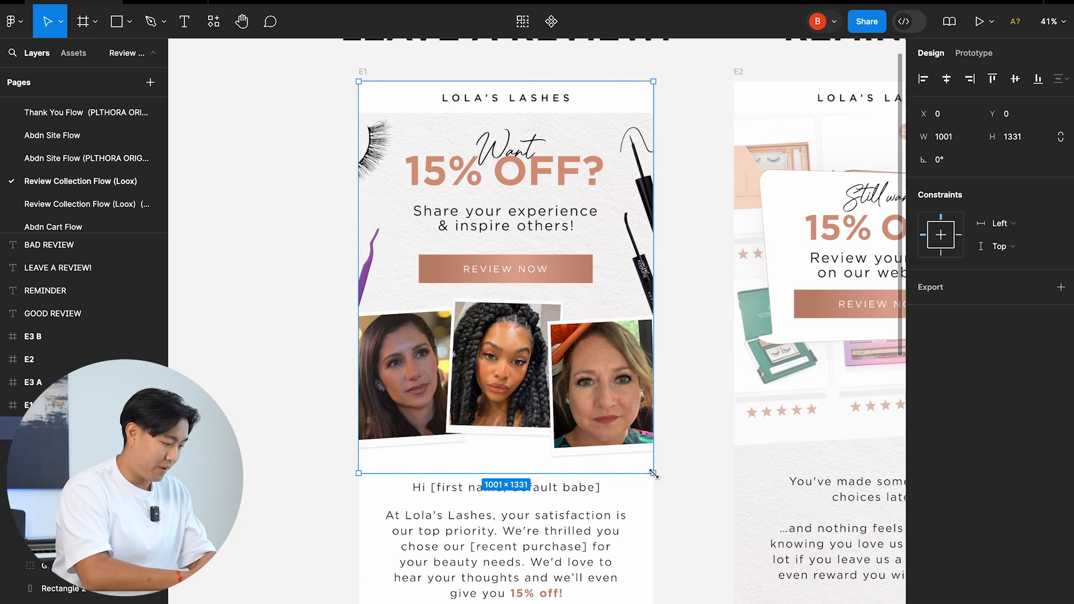
# - Slice the lower part of the E1 email from above the second Review Now button through the icon row, about 1000 × 991
pyautogui.scroll(-5, 395, 462)
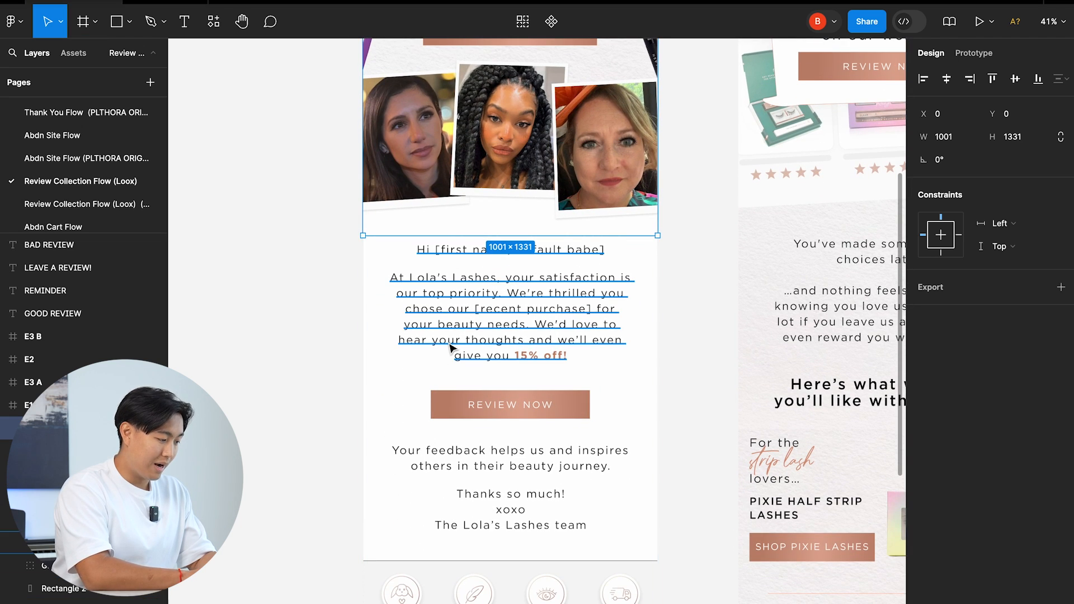
pyautogui.scroll(2, 450, 348)
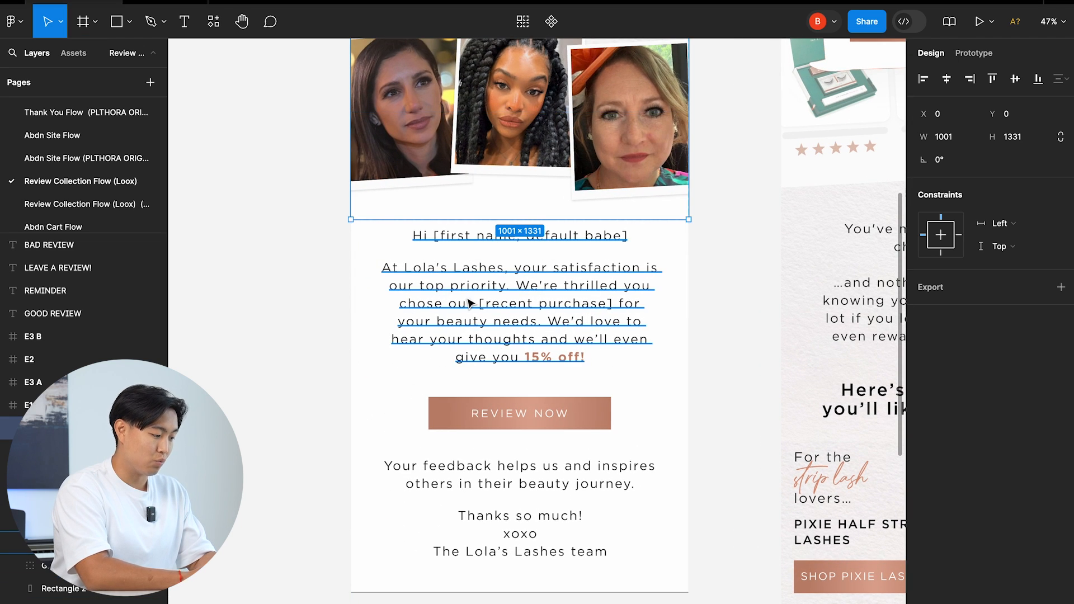
pyautogui.press('s')
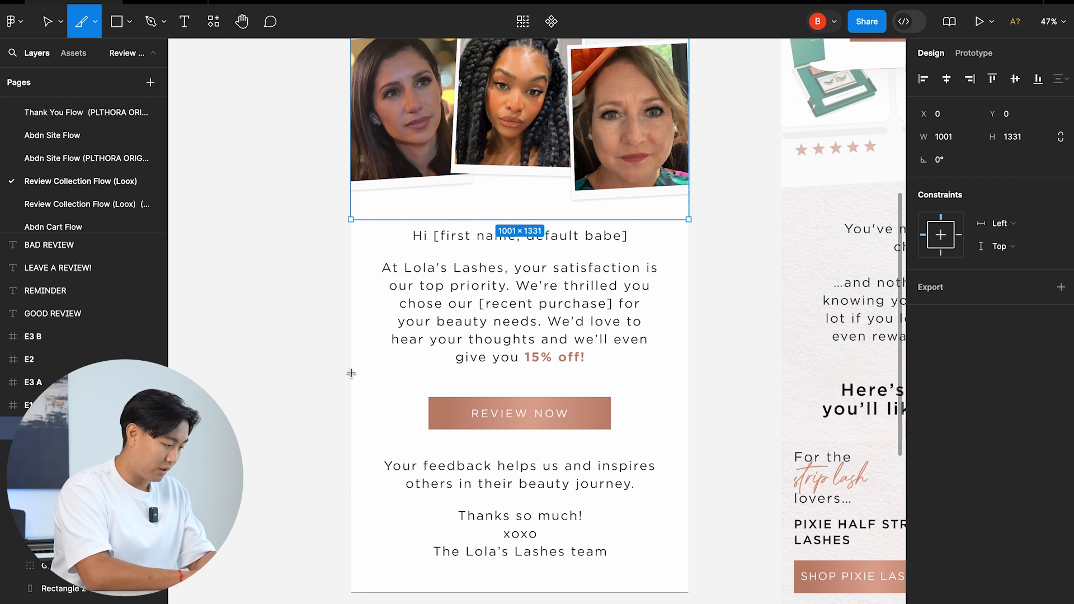
pyautogui.moveTo(352, 373); pyautogui.dragTo(687, 571)
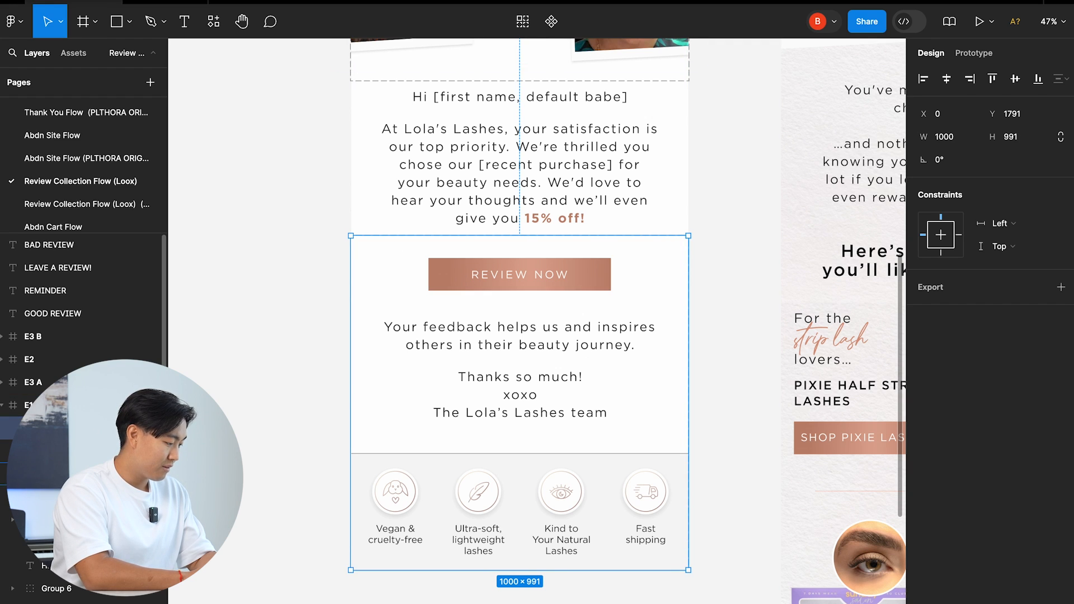
# - Add an export setting to the upper E1 slice and set its format to JPG
pyautogui.click(84, 451)
pyautogui.click(1009, 297)
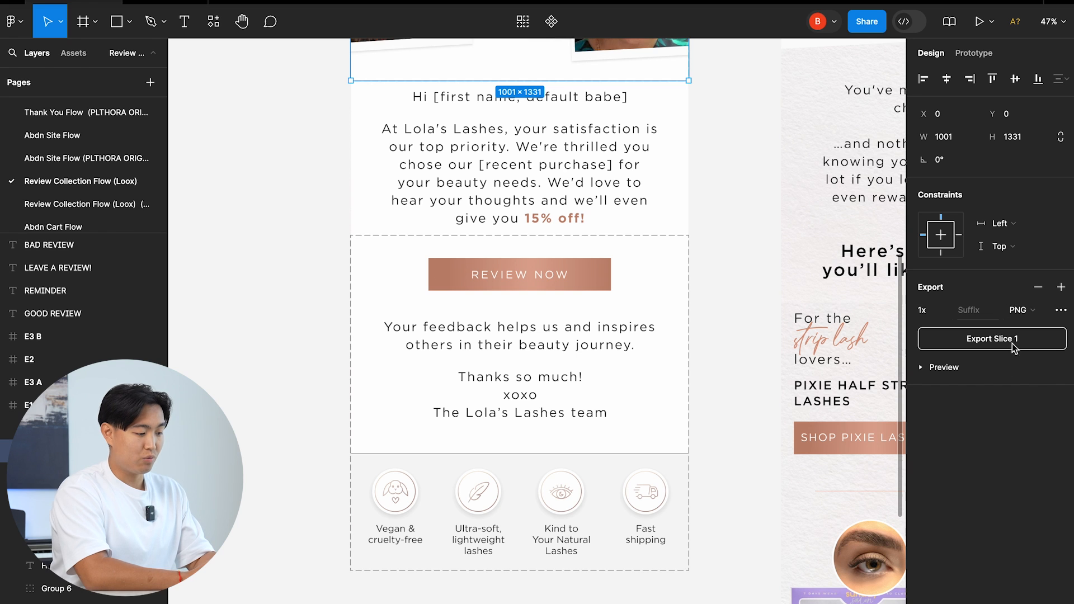
pyautogui.click(1021, 310)
pyautogui.click(1027, 327)
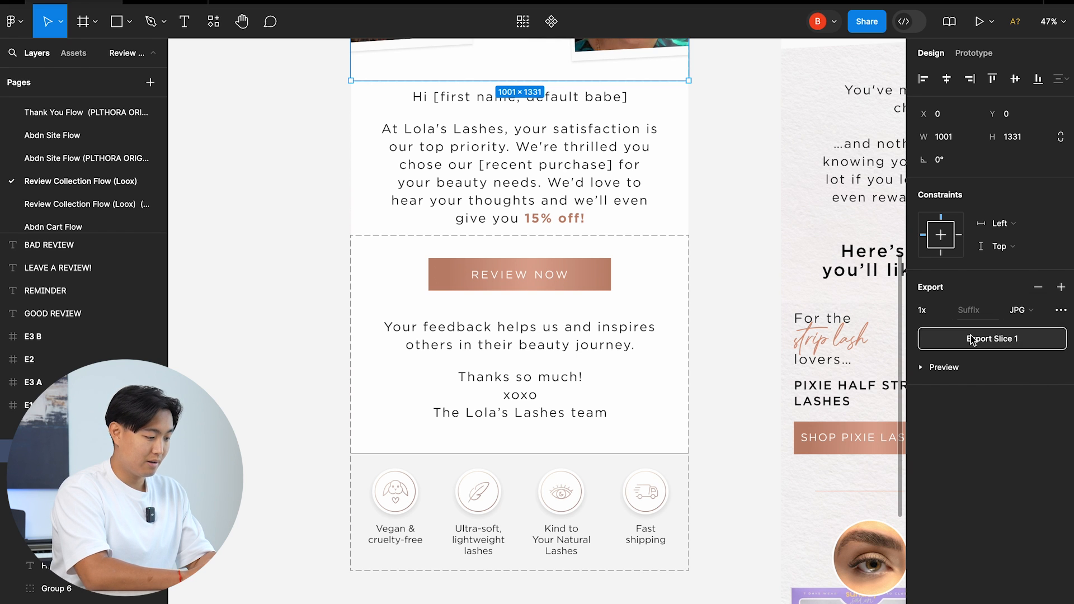
# - Export the upper E1 slice to the Desktop as LL RF 1.1.jpg
pyautogui.click(972, 339)
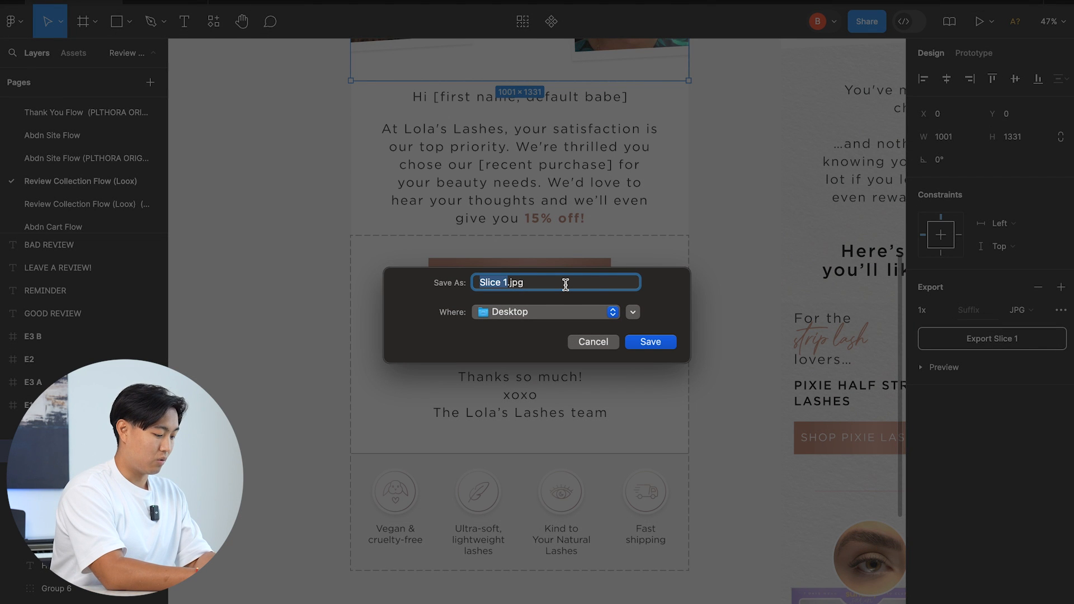
pyautogui.write('LL ')
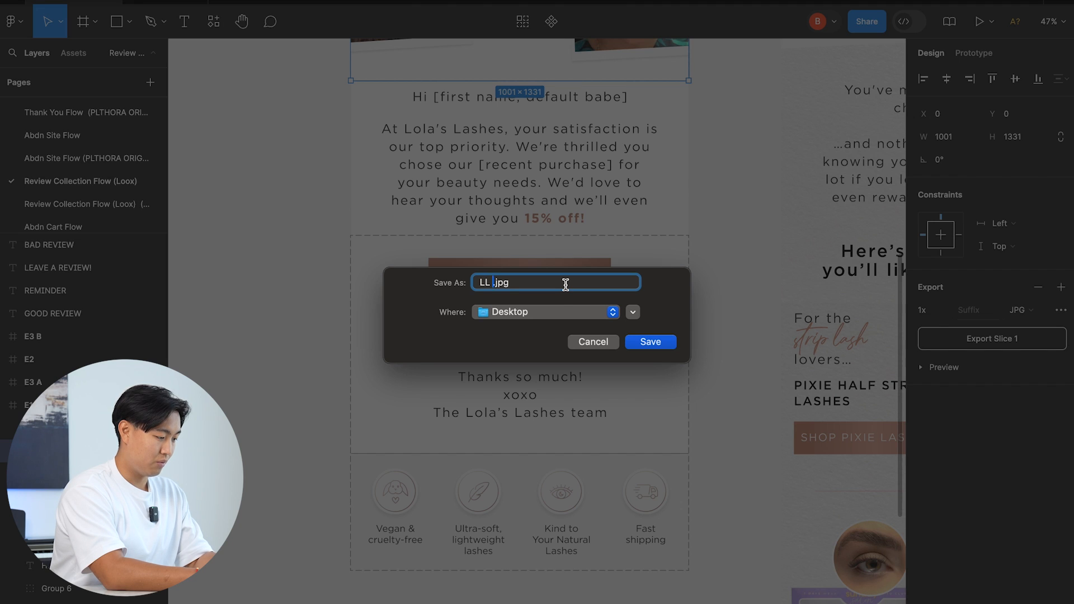
pyautogui.write('RF 1.')
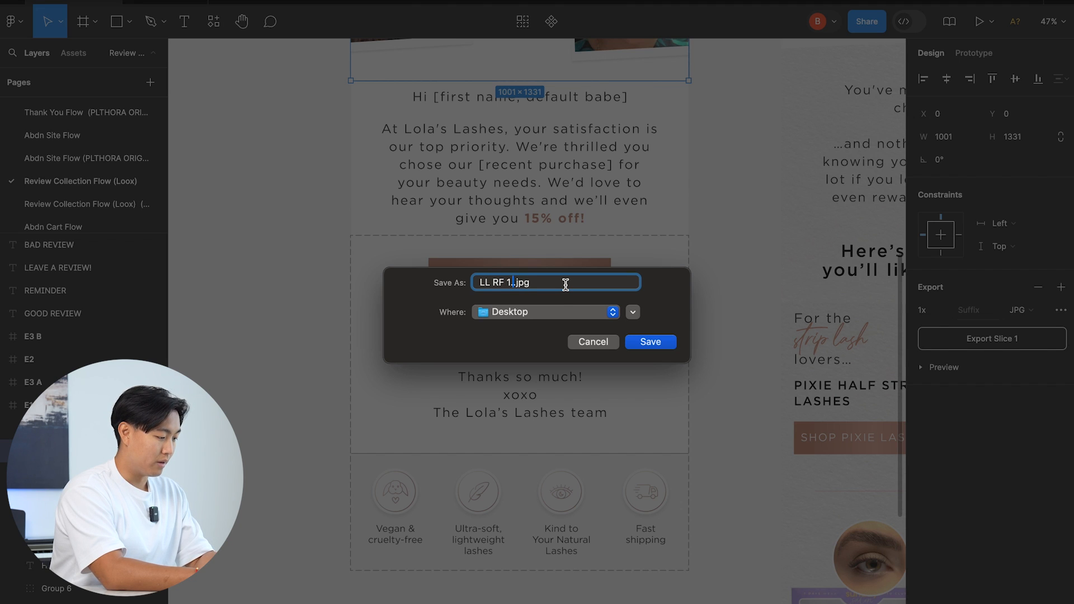
pyautogui.write('2')
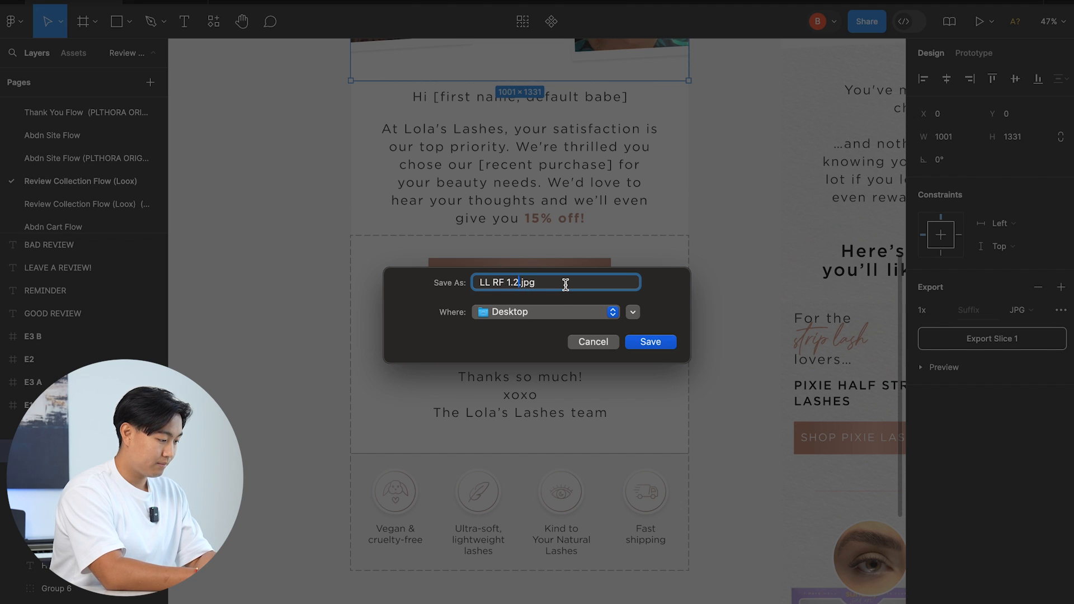
pyautogui.press('Return')
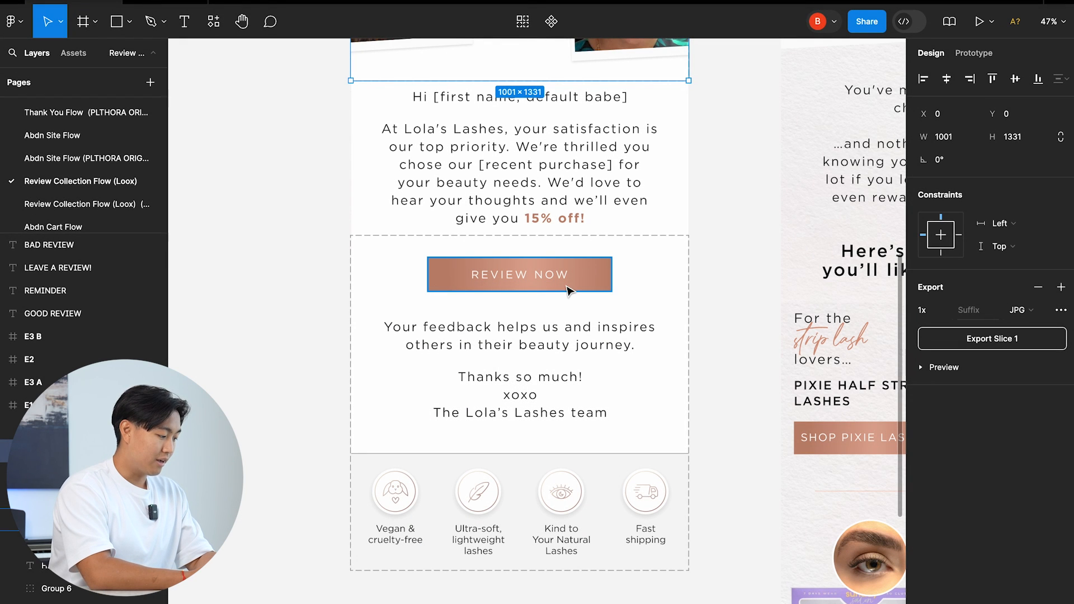
# - Add a JPG export setting to the lower E1 slice and export it to the Desktop as LL RF 1.2.jpg
pyautogui.click(101, 428)
pyautogui.click(1033, 287)
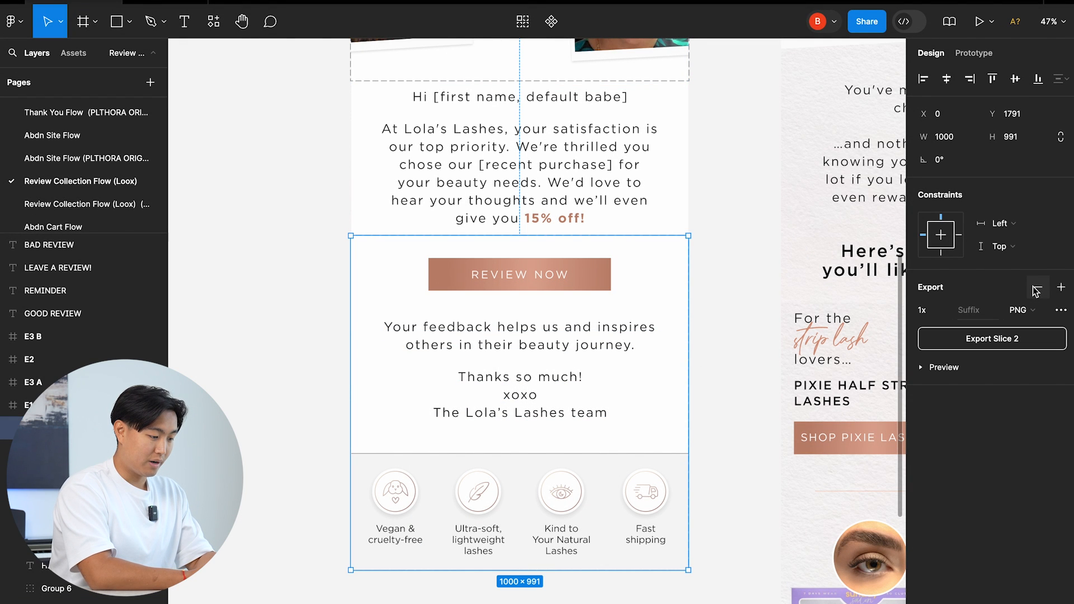
pyautogui.click(1028, 311)
pyautogui.click(1034, 326)
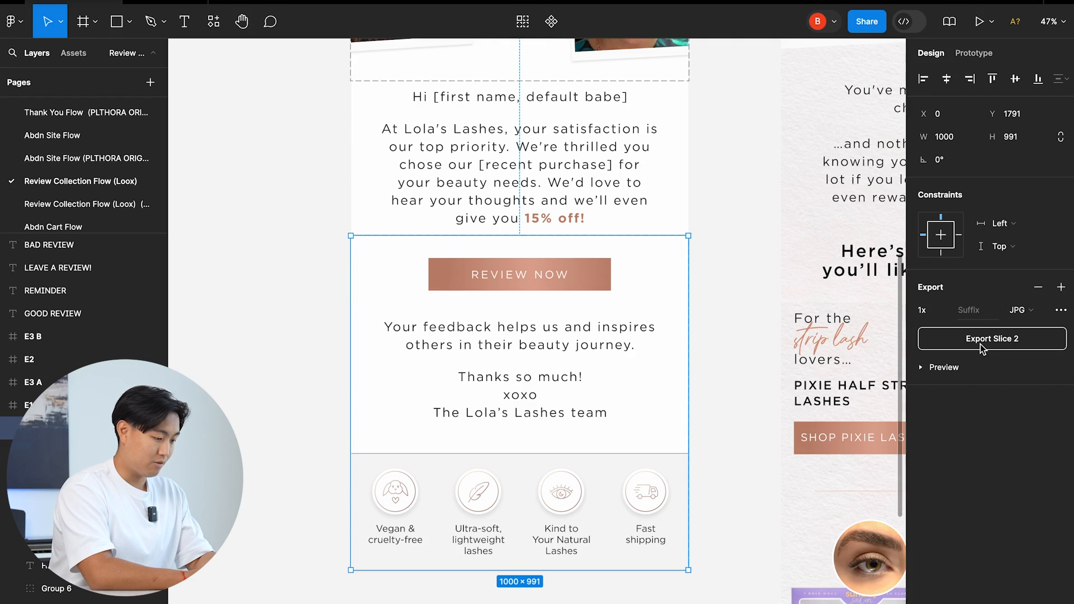
pyautogui.click(990, 339)
pyautogui.write('LL ')
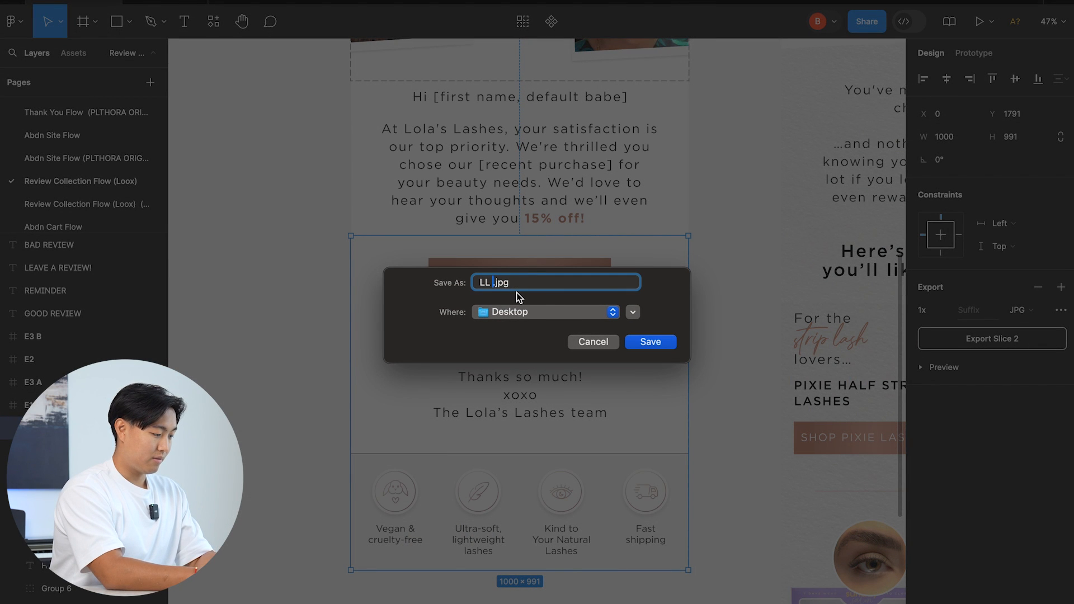
pyautogui.write('RF 1.2')
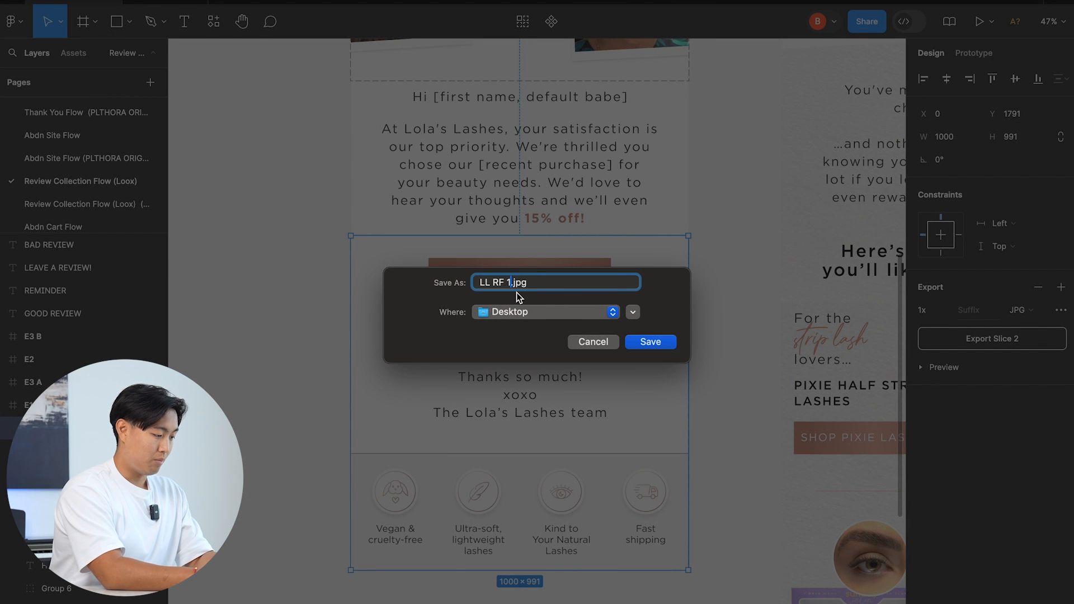
pyautogui.press('Return')
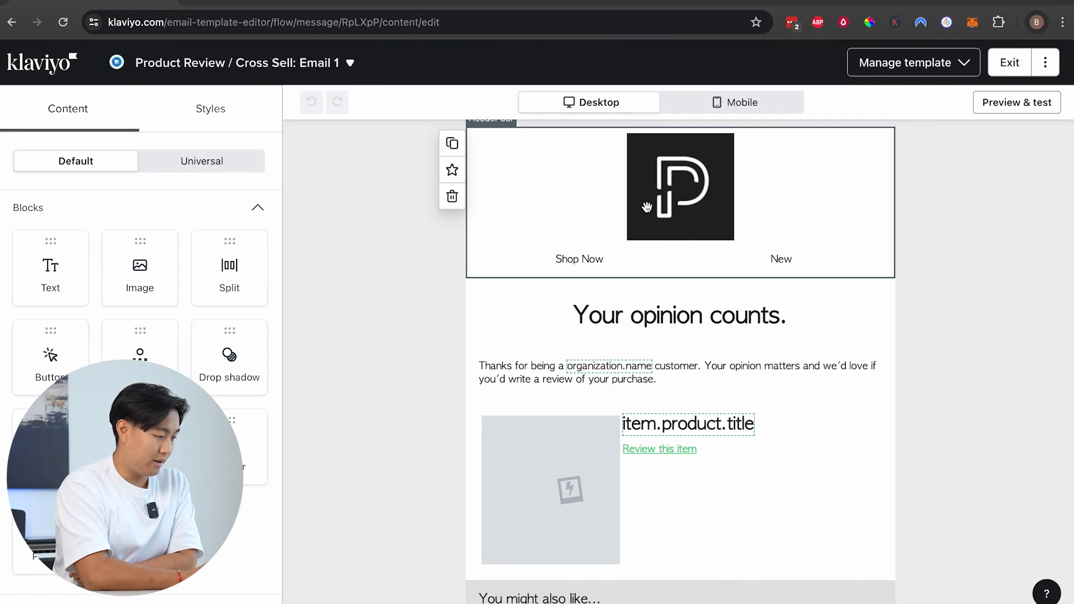
# - Switch to the Klaviyo email editor and delete the header bar, the "Your opinion counts." heading, and the "You might also like…" text with its products
pyautogui.click(452, 196)
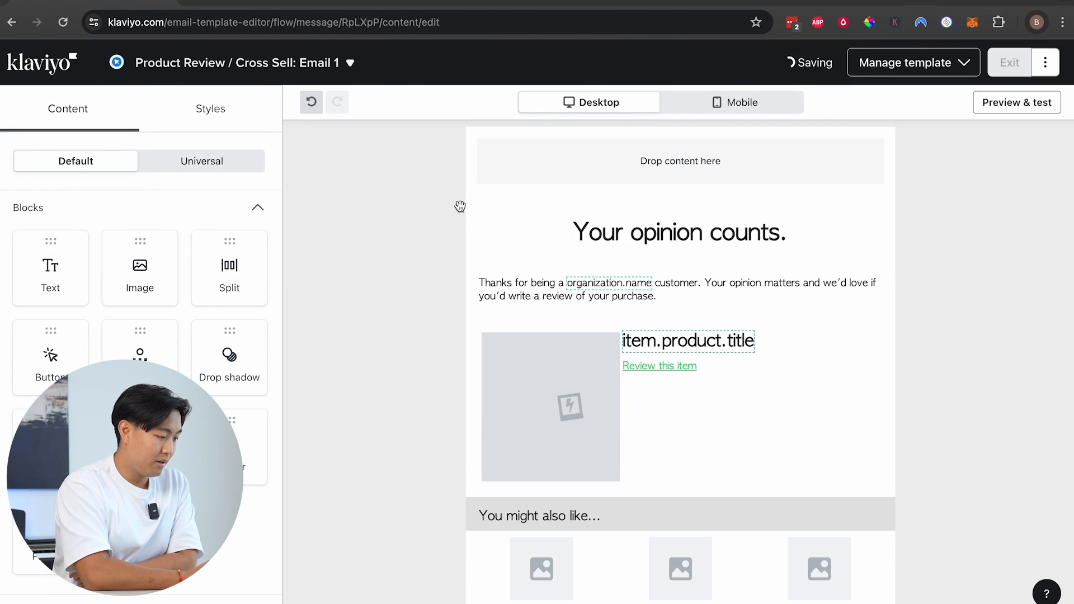
pyautogui.click(451, 264)
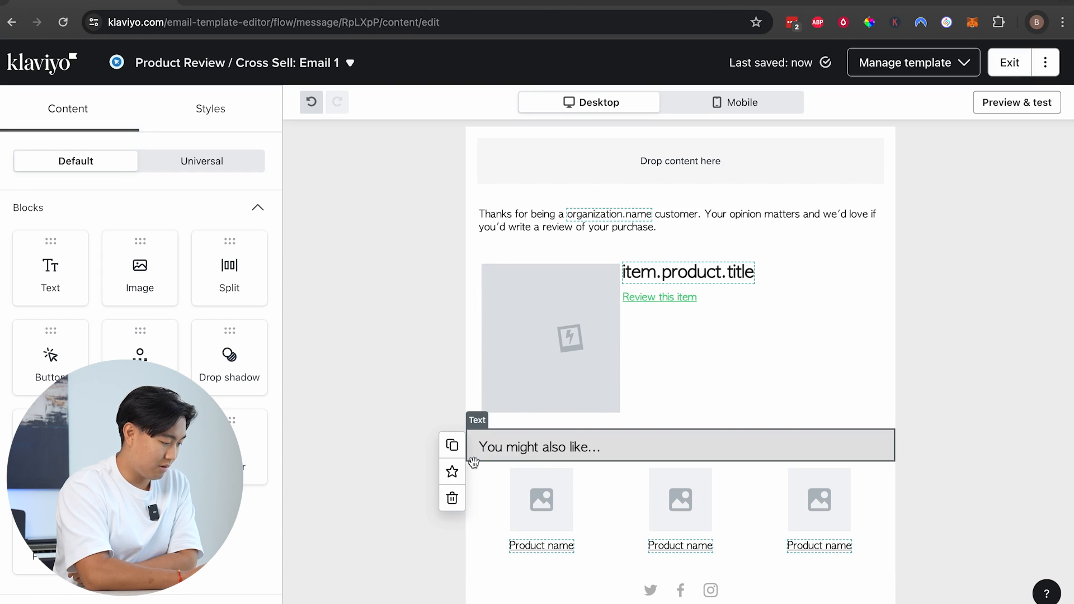
pyautogui.click(452, 497)
pyautogui.click(452, 499)
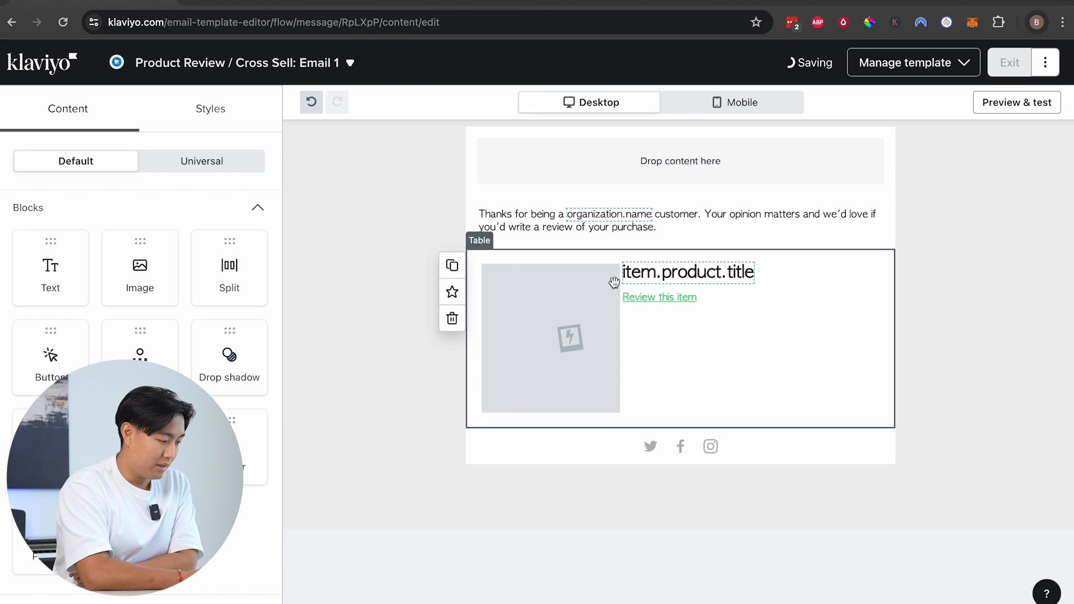
# - Add an image block to the empty content area above the thank-you text
pyautogui.click(297, 143)
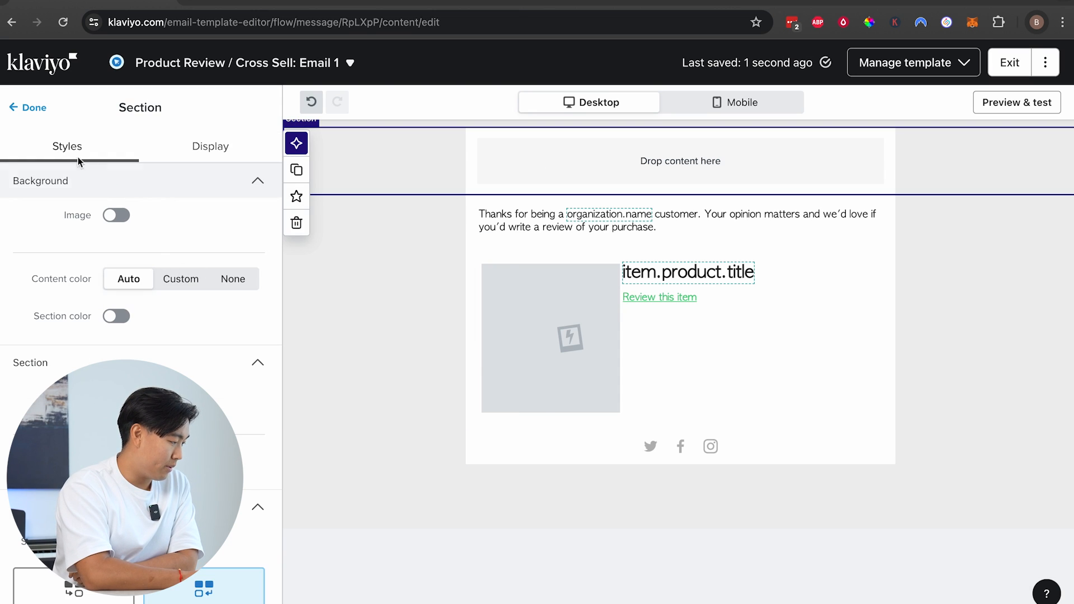
pyautogui.click(28, 108)
pyautogui.moveTo(140, 263); pyautogui.dragTo(635, 162)
# - Upload LL RF 1.1.jpg from the Desktop into the new image block
pyautogui.click(131, 341)
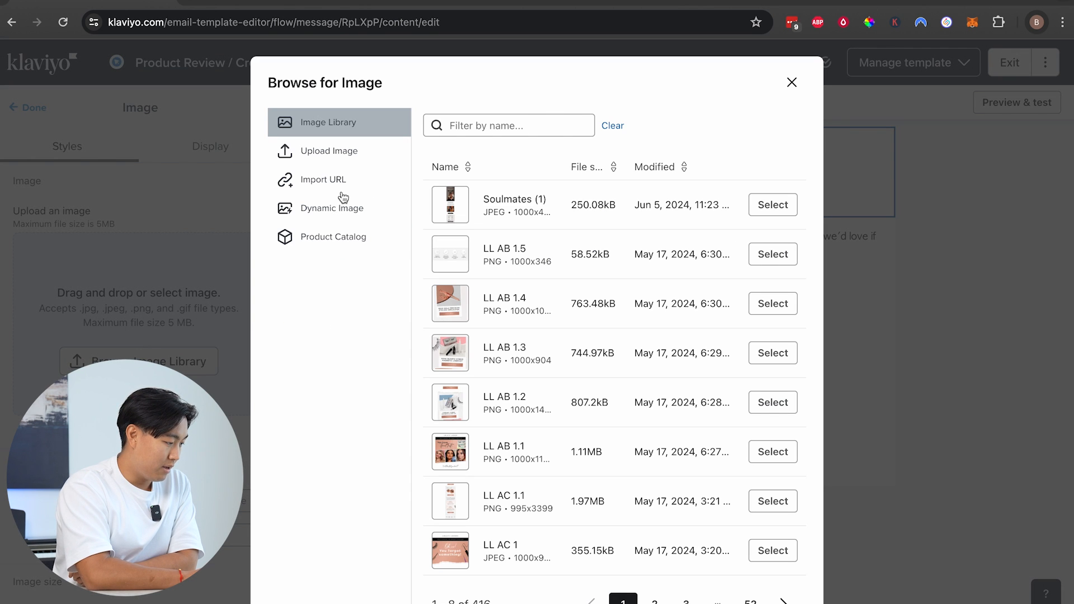
pyautogui.click(329, 151)
pyautogui.click(595, 366)
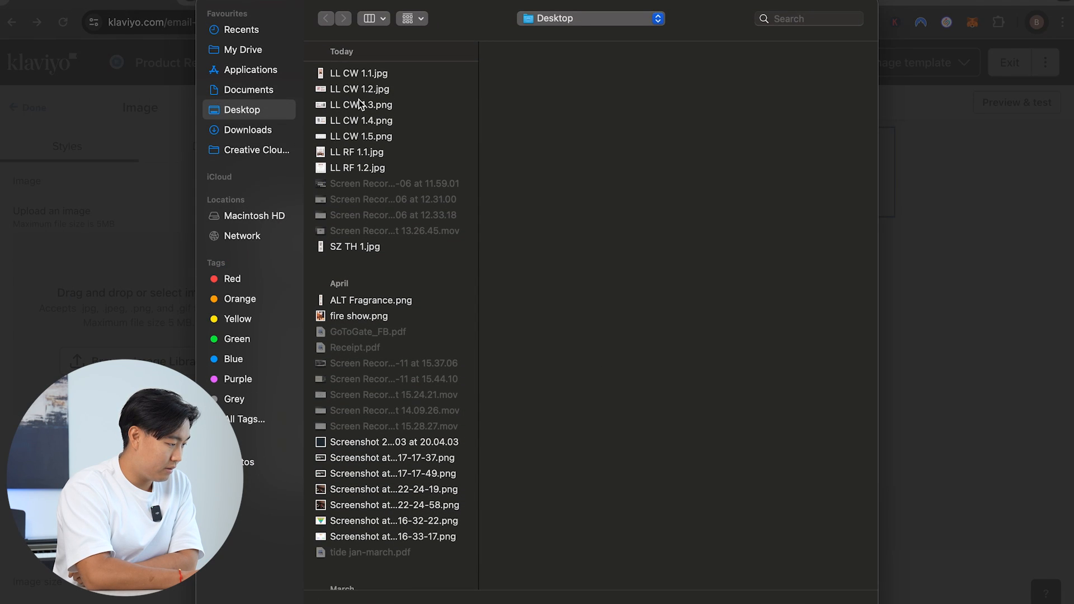
pyautogui.click(371, 77)
pyautogui.press('Down')
pyautogui.press('Down')
pyautogui.press('Down')
pyautogui.press('Down')
pyautogui.press('Down')
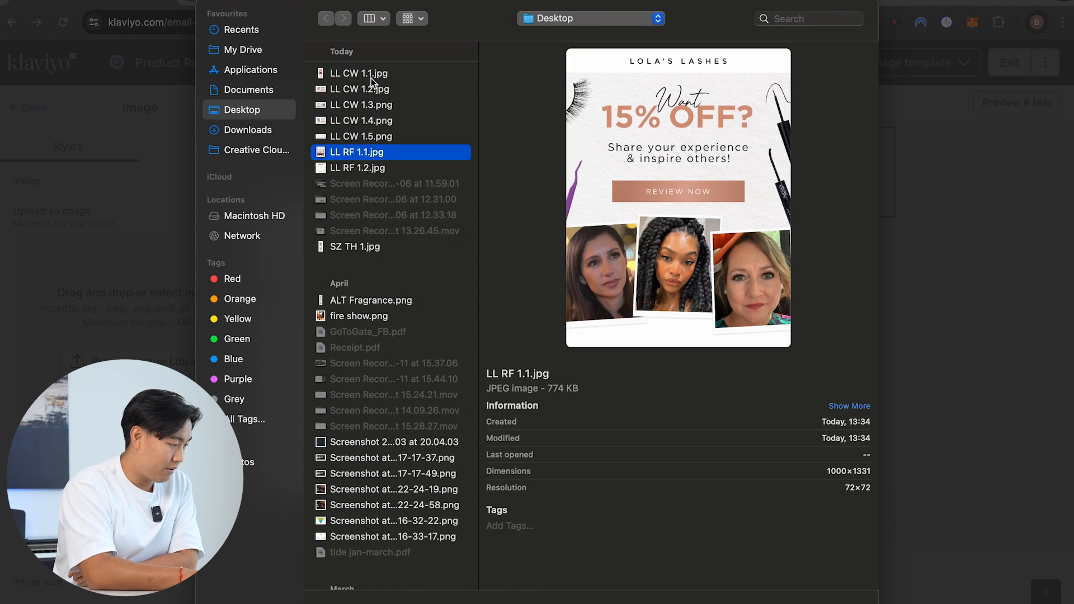
pyautogui.press('Return')
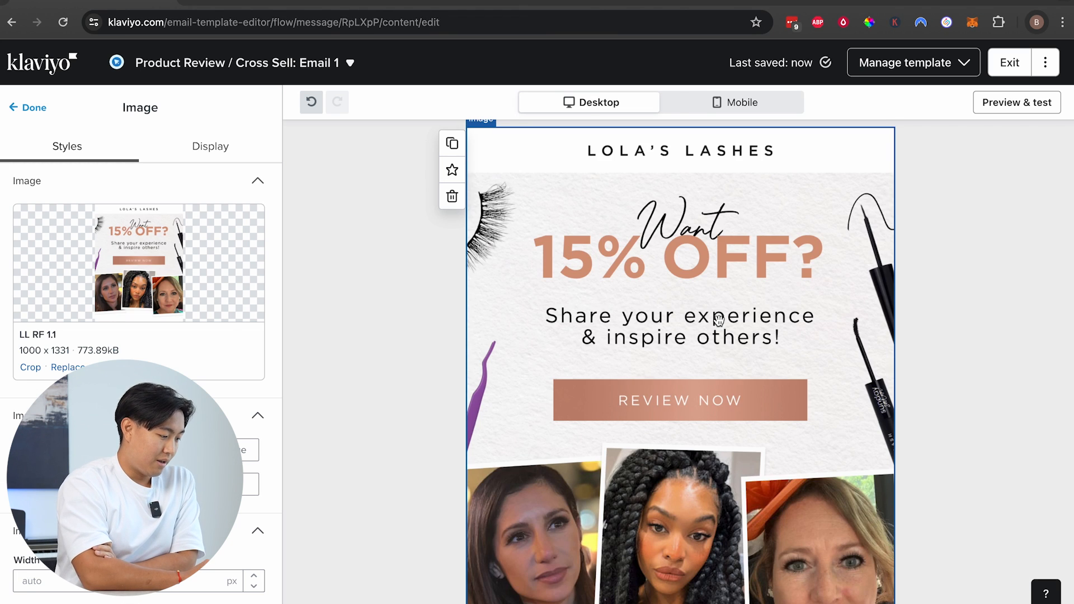
# - Check the body copy in the Figma design, and replace the Klaviyo text below the photos with "Hi First NAME" and "At Lola Lashes we prioritize customer"
pyautogui.scroll(-4, 718, 320)
pyautogui.scroll(-3, 719, 320)
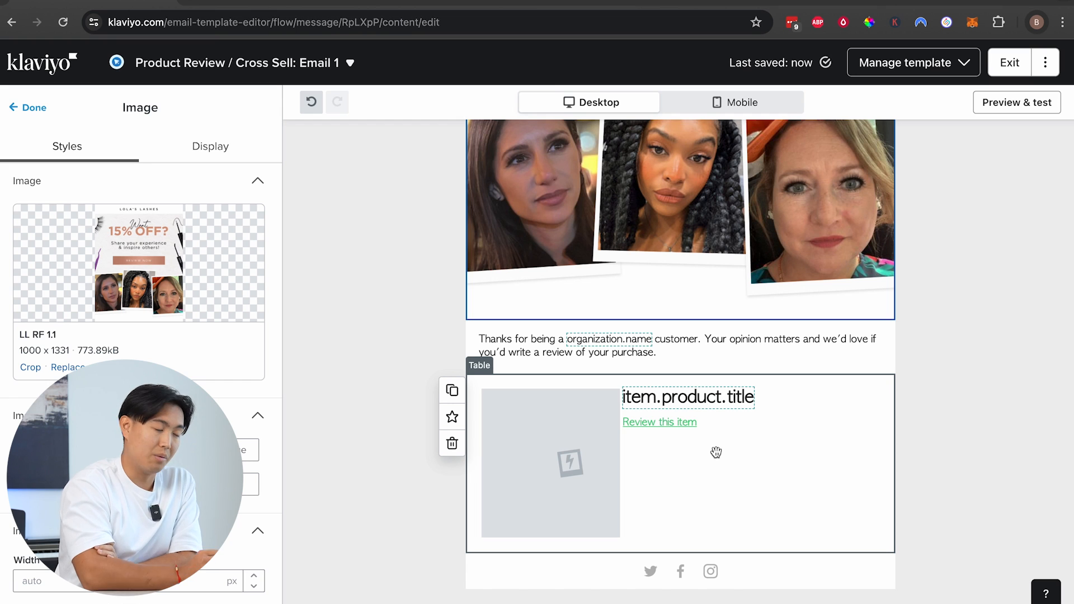
pyautogui.click(650, 354)
pyautogui.click(235, 335)
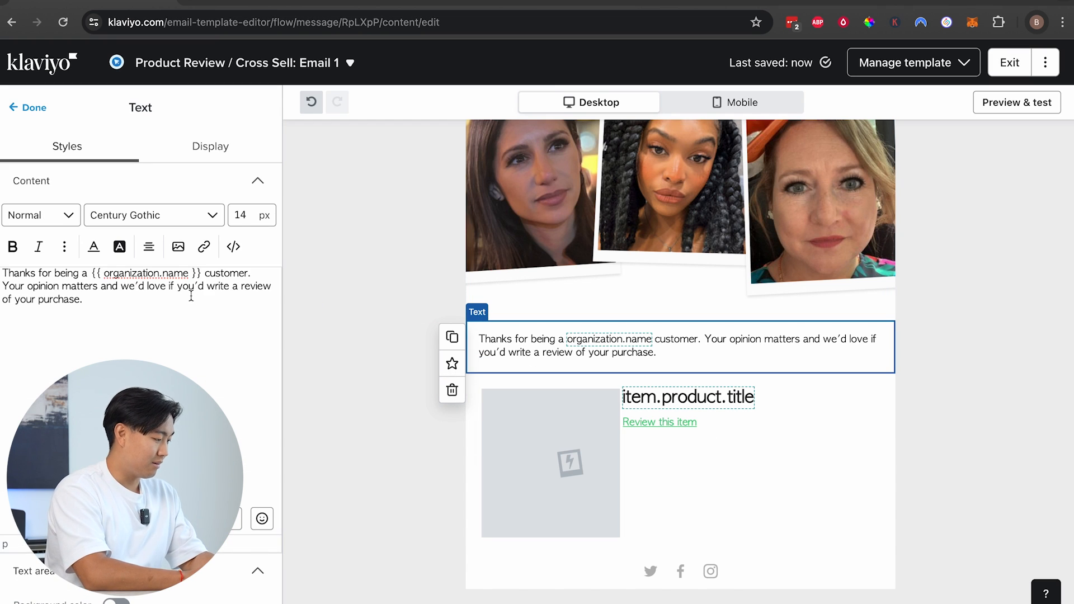
pyautogui.press('super+a')
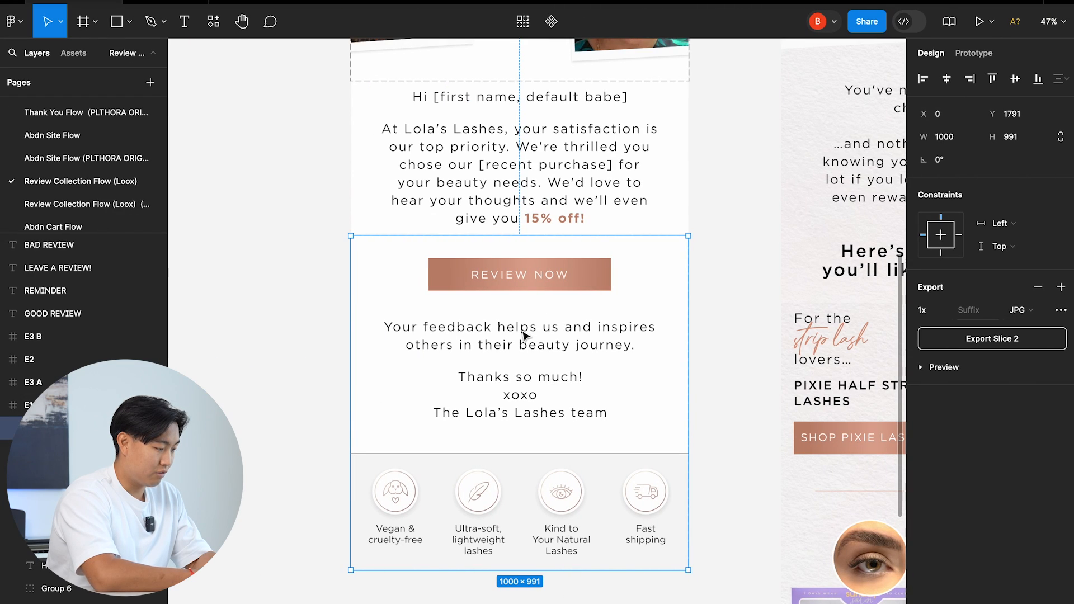
pyautogui.click(488, 210)
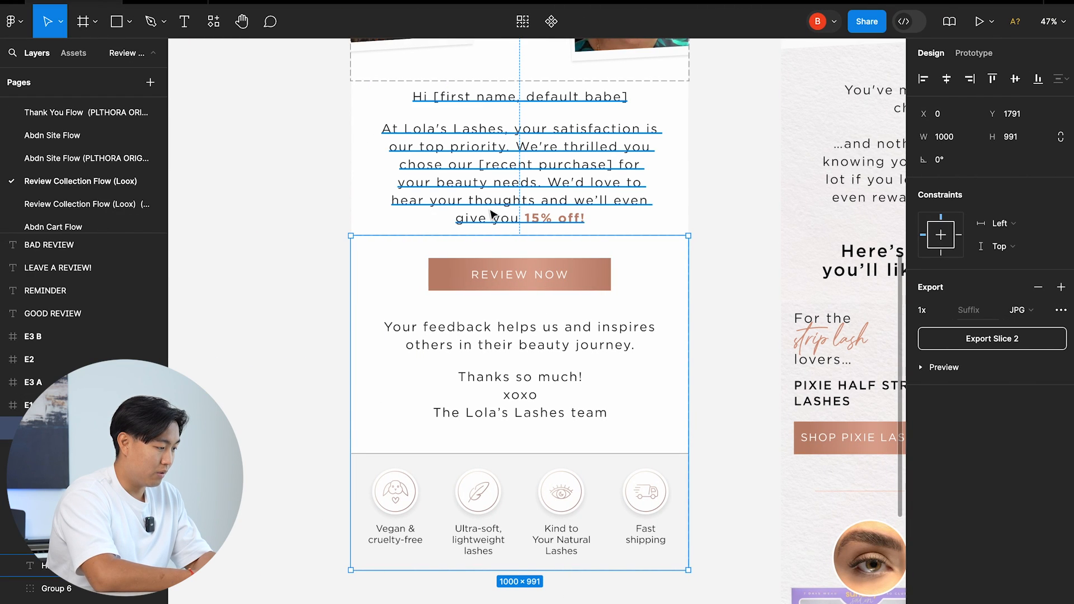
pyautogui.doubleClick(489, 211)
pyautogui.press('Escape')
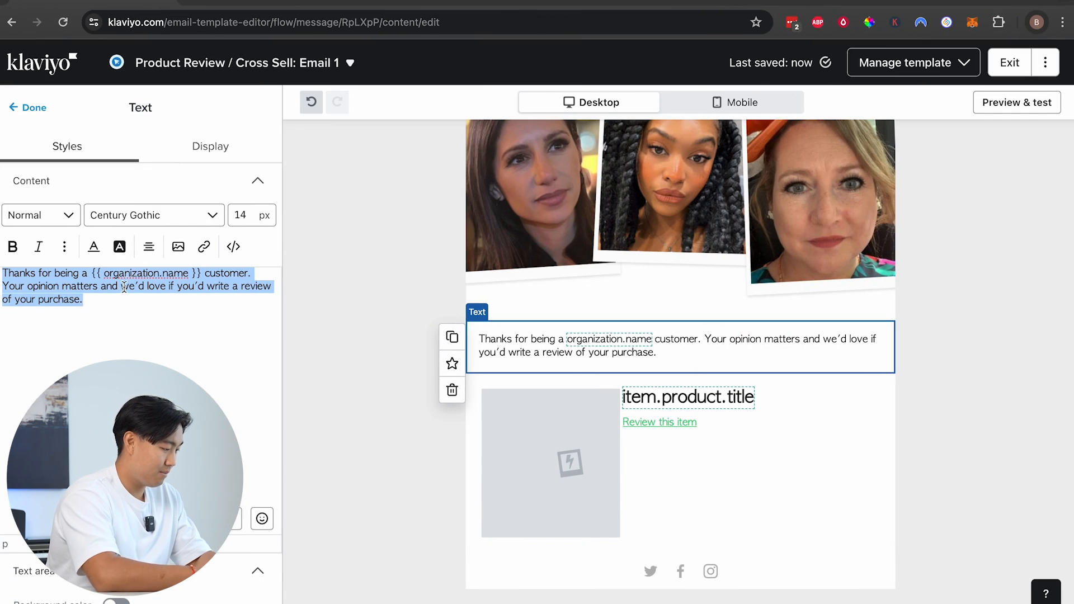
pyautogui.write('Hi First NAME')
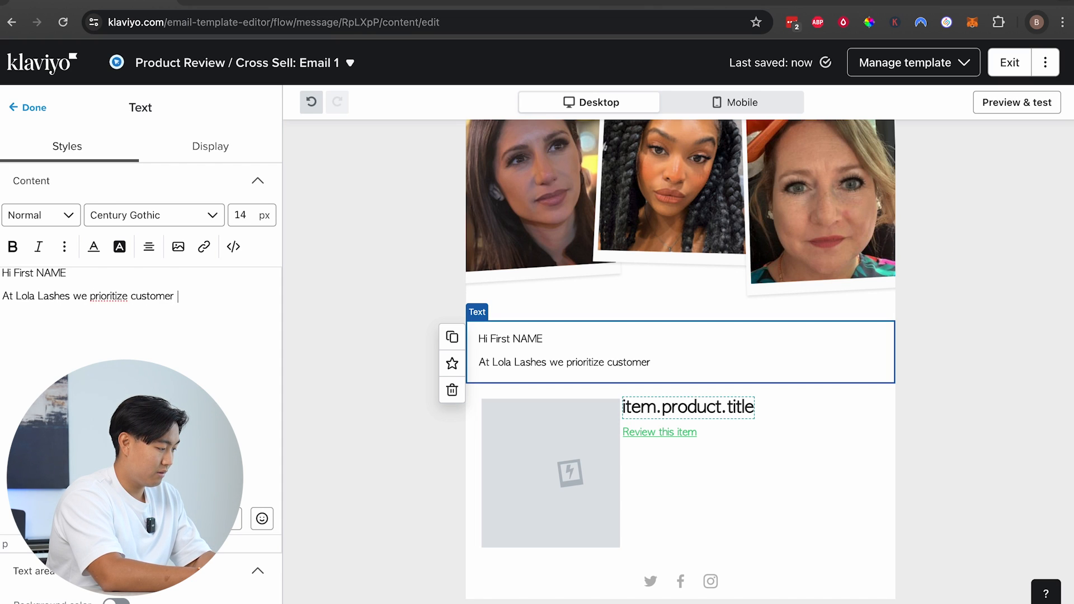
# - Finish the second line with "experience" and add the line "Thrilled with your recent purchase" below it
pyautogui.write('experience')
pyautogui.press('Return')
pyautogui.press('Return')
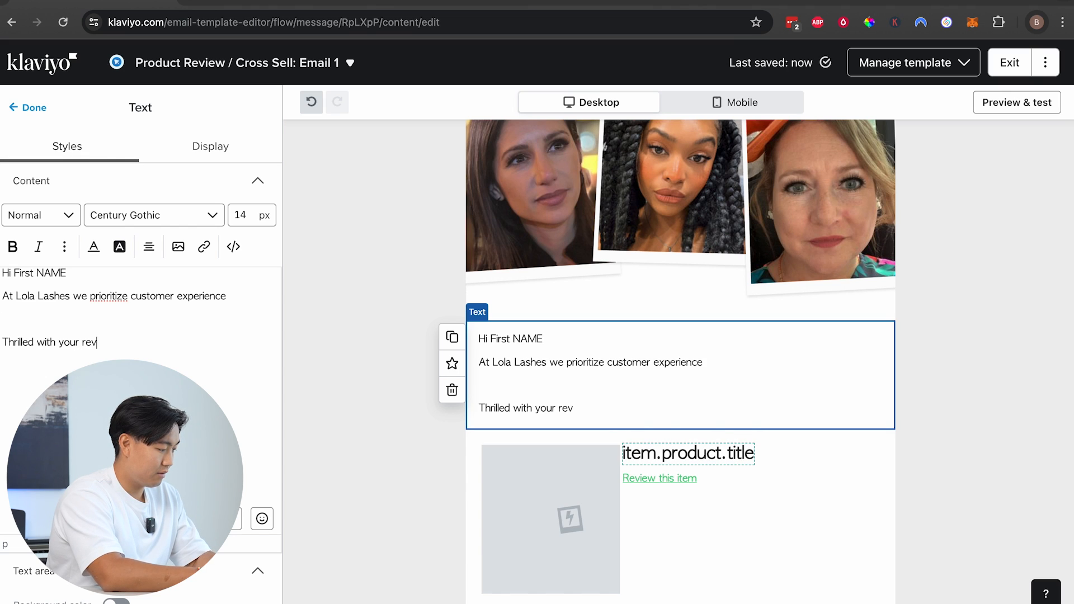
pyautogui.write('Thrilled with your recent purchase')
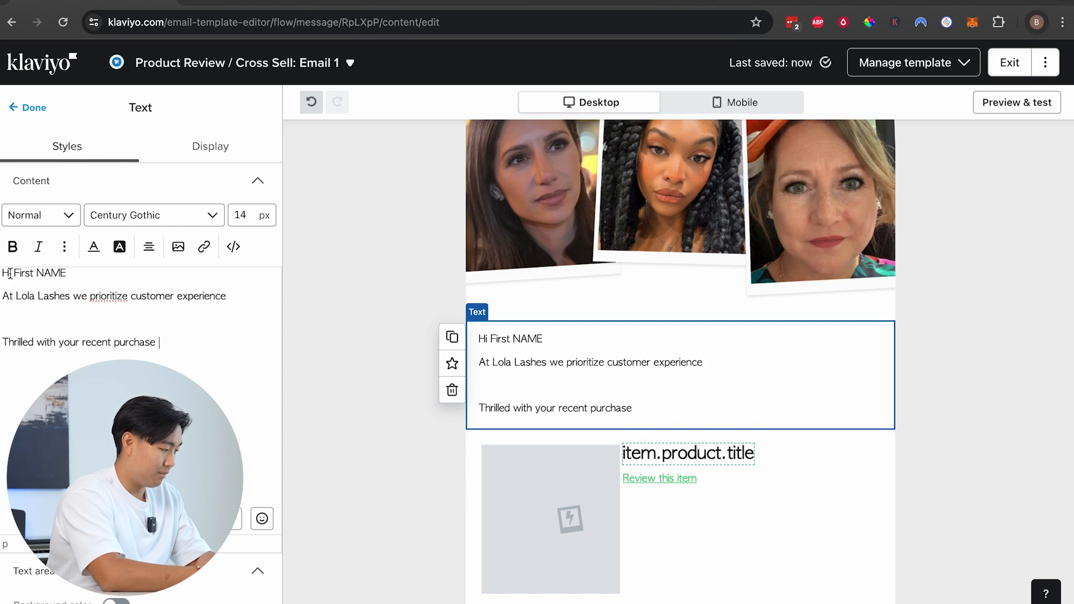
pyautogui.moveTo(14, 272); pyautogui.dragTo(96, 272)
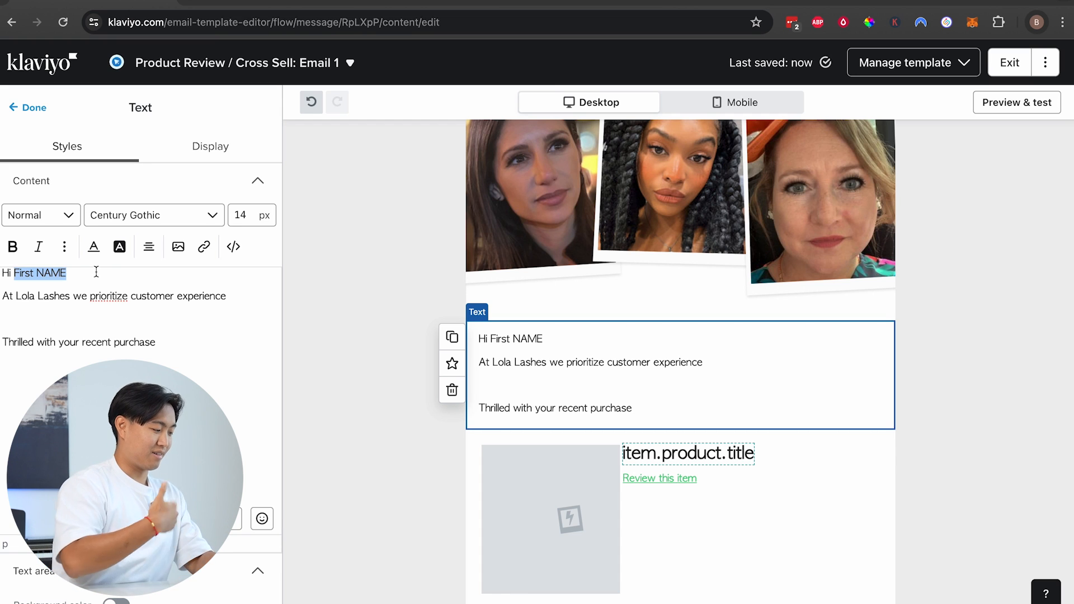
# - Rewrite everything below the greeting as "At Lola Lash's, your satisfaction is our top priority."
pyautogui.moveTo(164, 342); pyautogui.dragTo(77, 300)
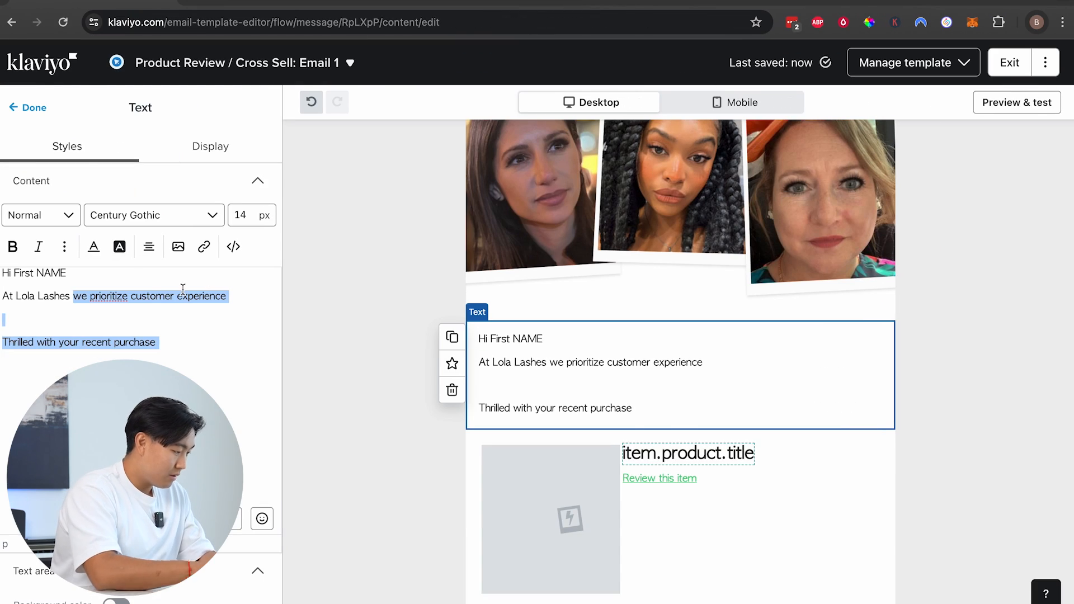
pyautogui.write('your')
pyautogui.press('BackSpace')
pyautogui.press('BackSpace')
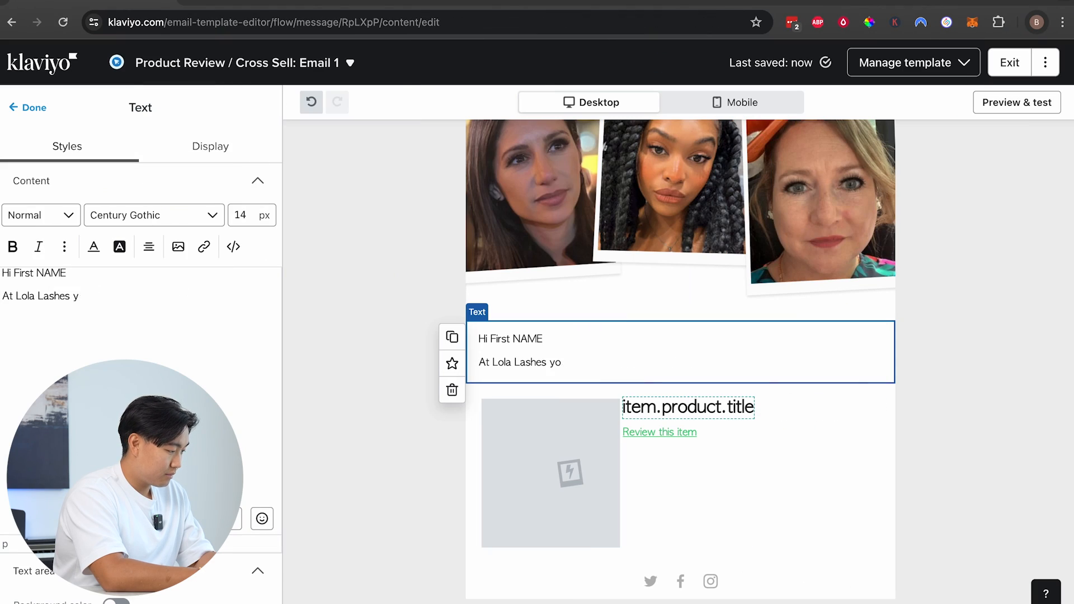
pyautogui.write('r s')
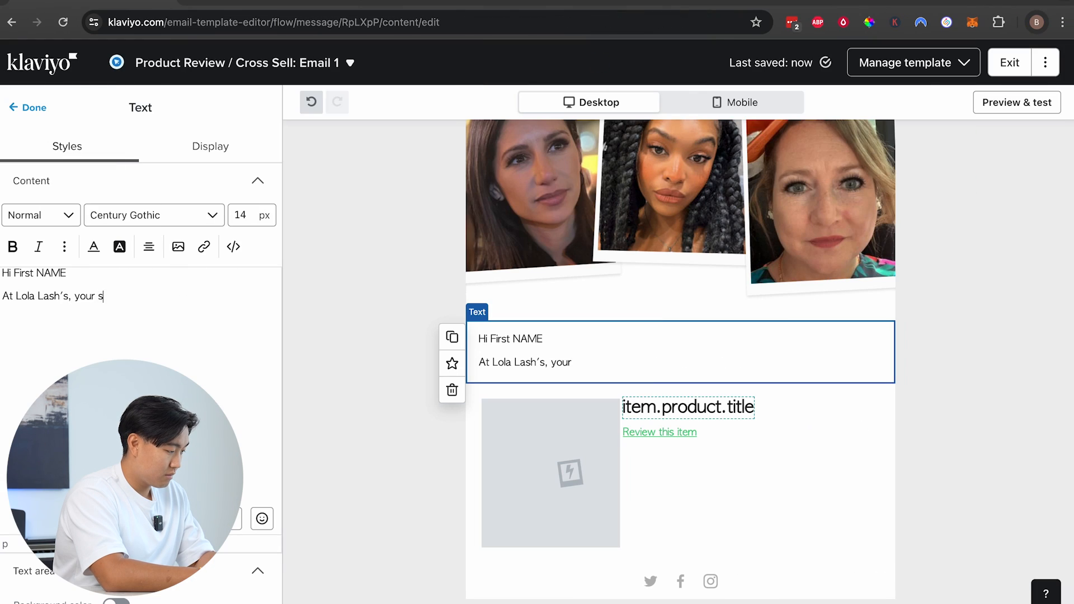
pyautogui.write('atisfaction is ou')
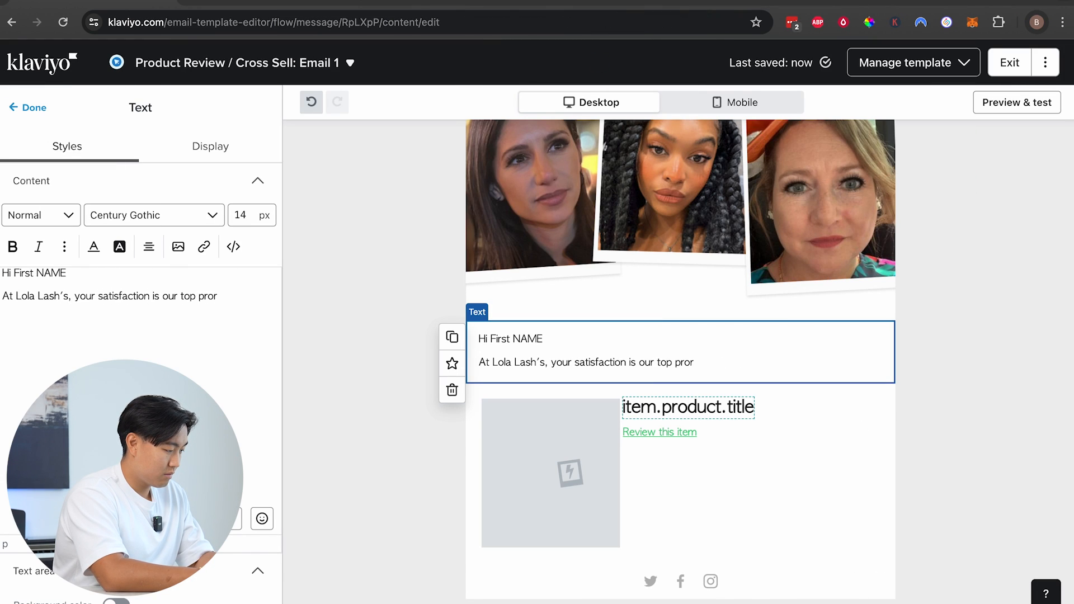
pyautogui.write('r top prio')
pyautogui.write('rity.')
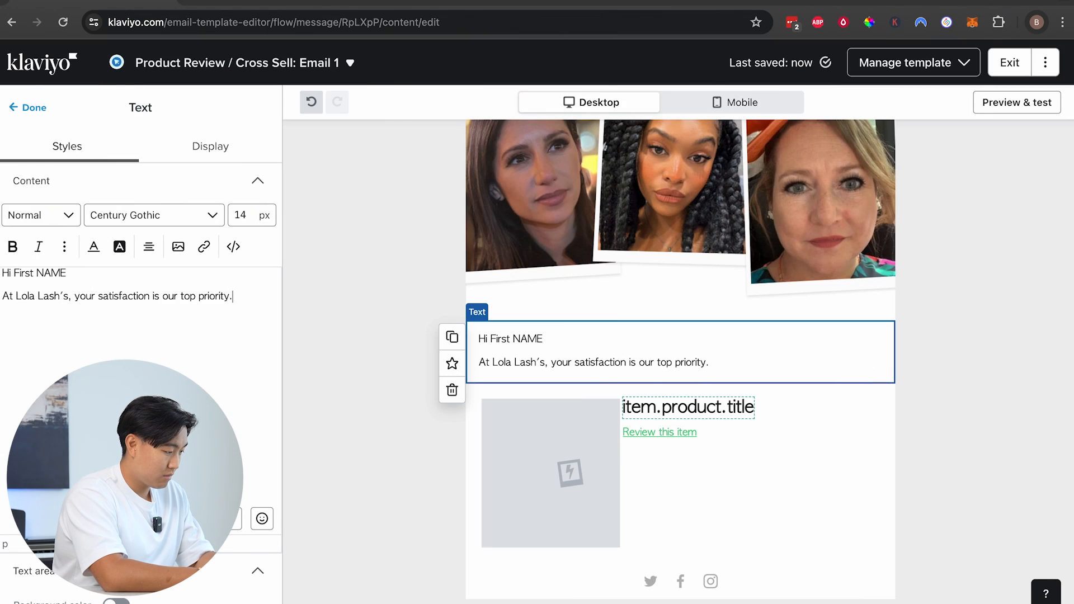
# - Continue the body text with "We're thrilled you chose our" and start a new paragraph reading "for your beauty needs. We'd"
pyautogui.write("We're")
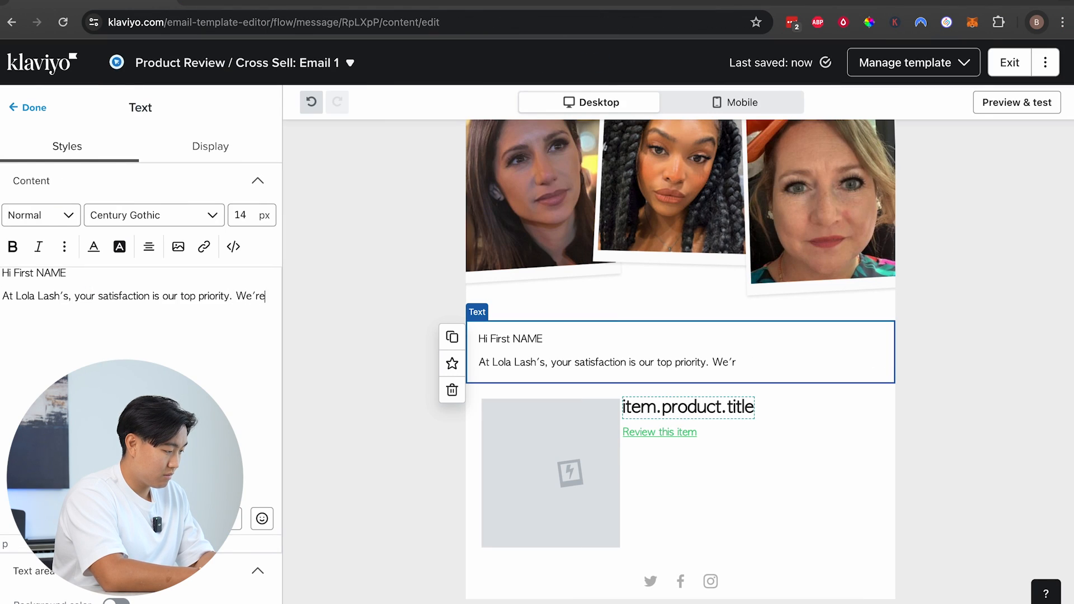
pyautogui.write(' thrilled to')
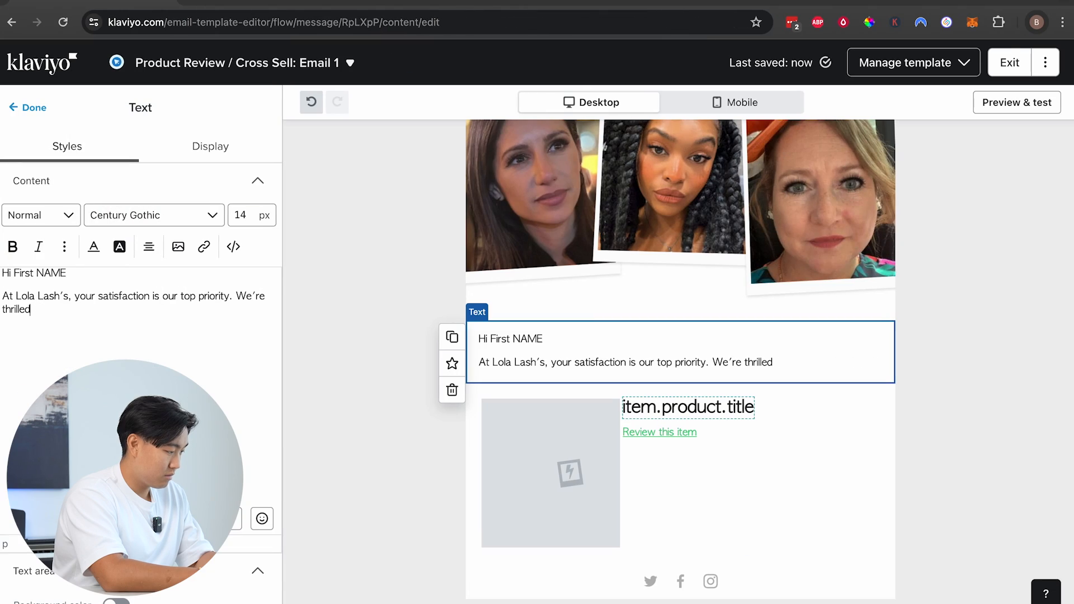
pyautogui.write('chose our re')
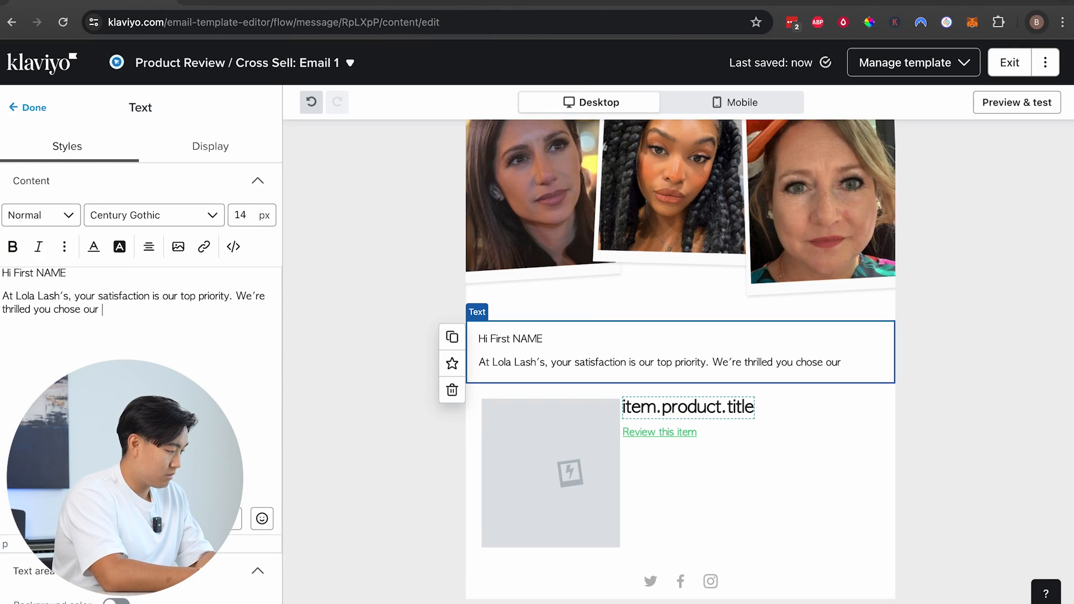
pyautogui.press('Return')
pyautogui.write('f')
pyautogui.write('or your ')
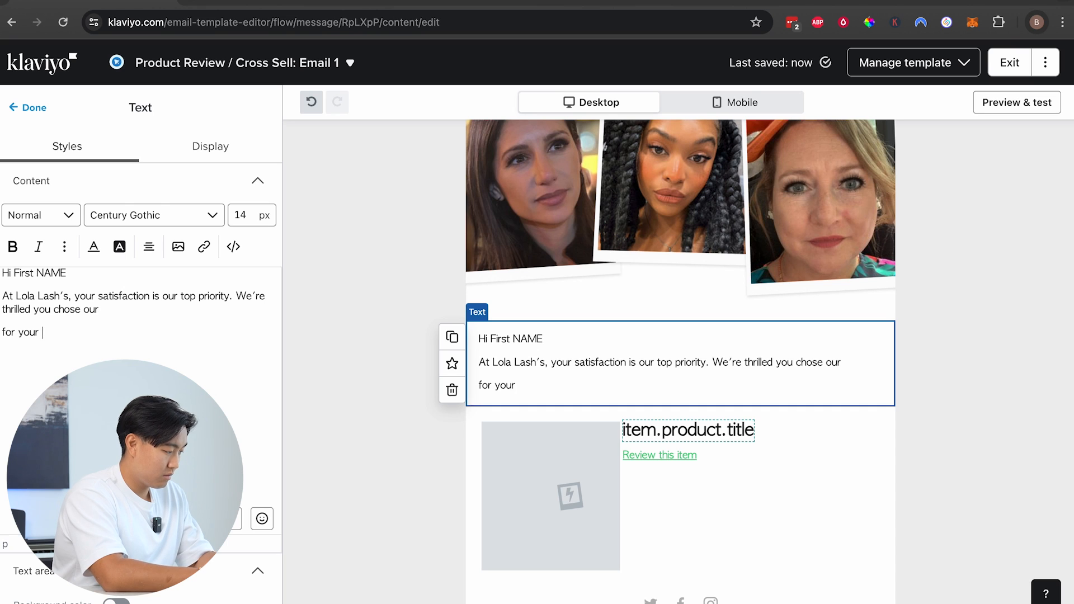
pyautogui.write('beauty ne')
pyautogui.write("eds. We'd ")
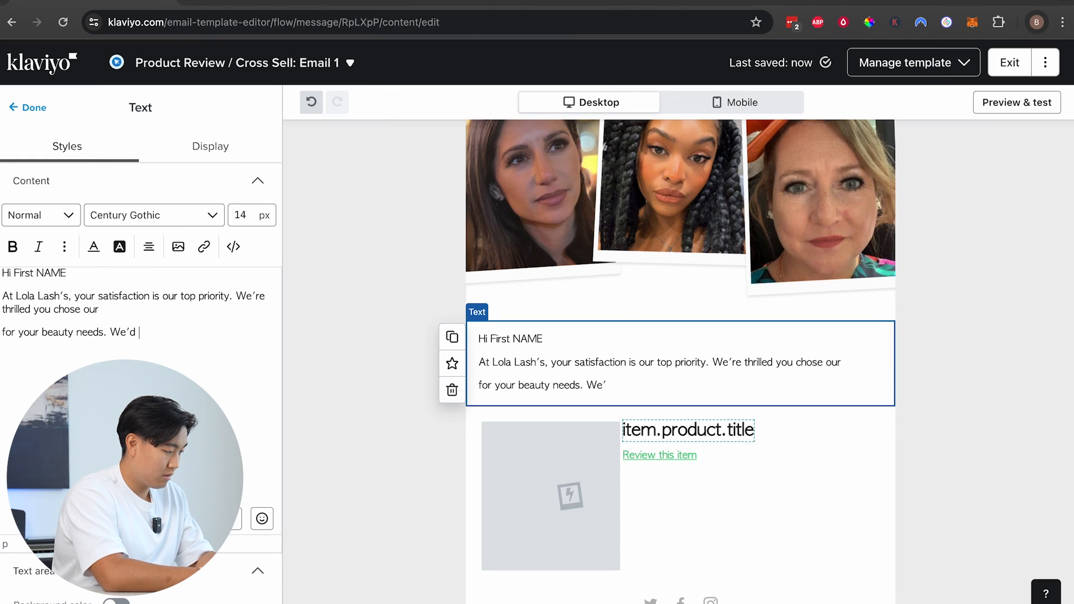
# - Finish the last paragraph with "love to hear your thoughts and we'll even give you 15% OFF as a thank you for leaving a review!"
pyautogui.write('love to hear your thoughts')
pyautogui.write('a')
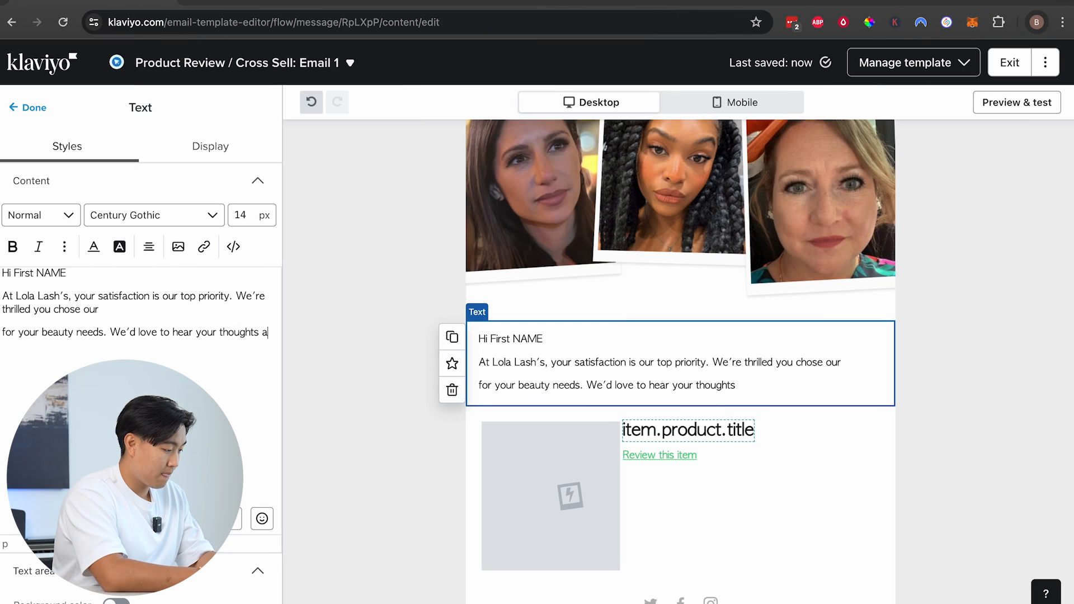
pyautogui.write("nd we'll even give you 15% OFF")
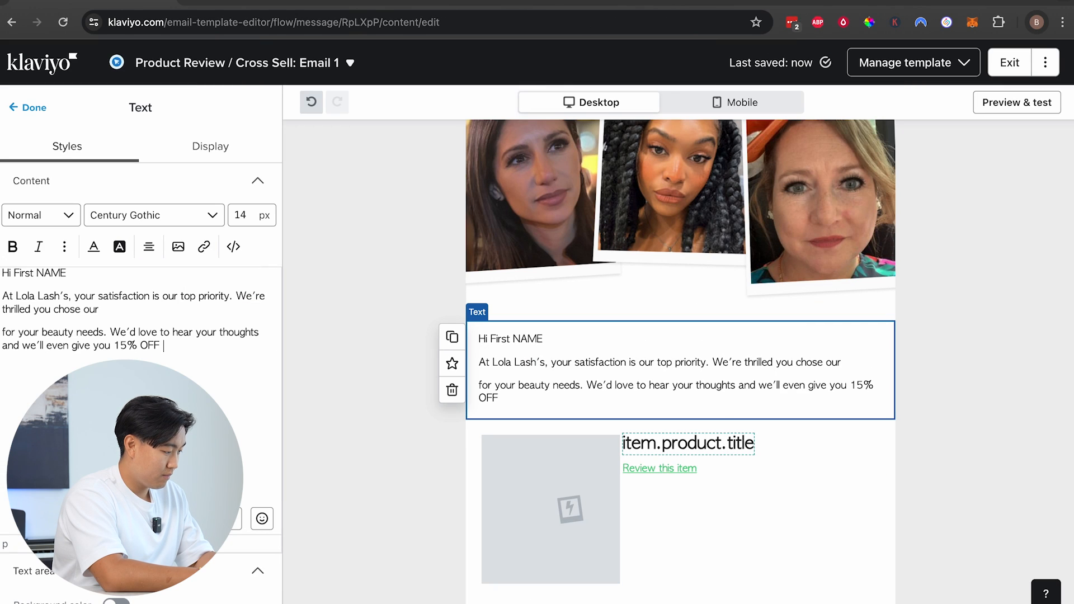
pyautogui.write('f')
pyautogui.press('BackSpace')
pyautogui.write('as a thank you')
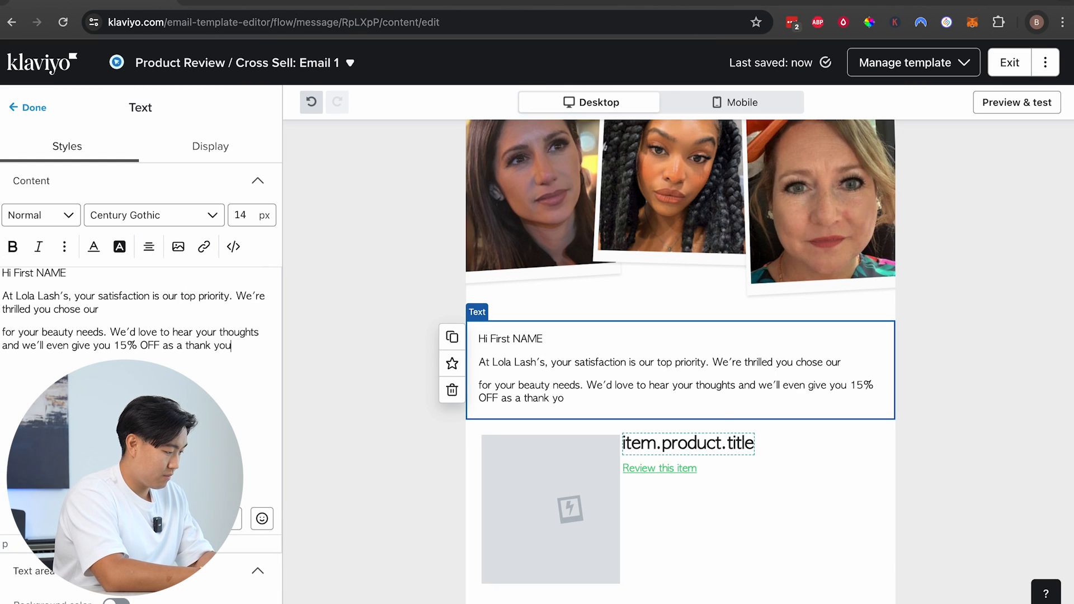
pyautogui.write(' for leaving a view.')
pyautogui.press('BackSpace')
pyautogui.write('!')
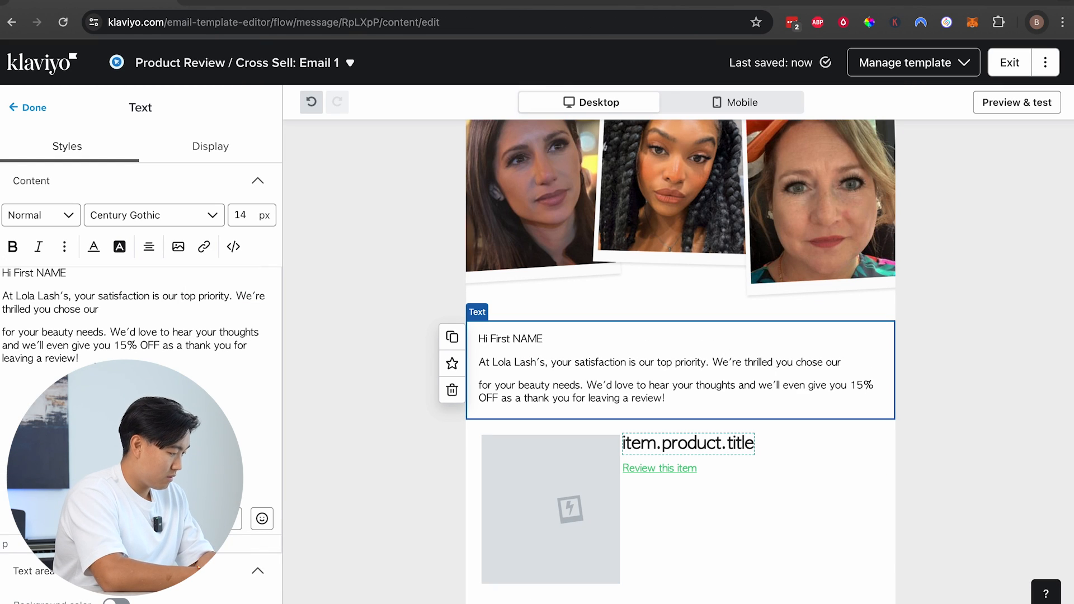
# - Center all the text in the block and apply the Century Gothic font to it
pyautogui.hotkey('ctrl', 'a')
pyautogui.click(149, 246)
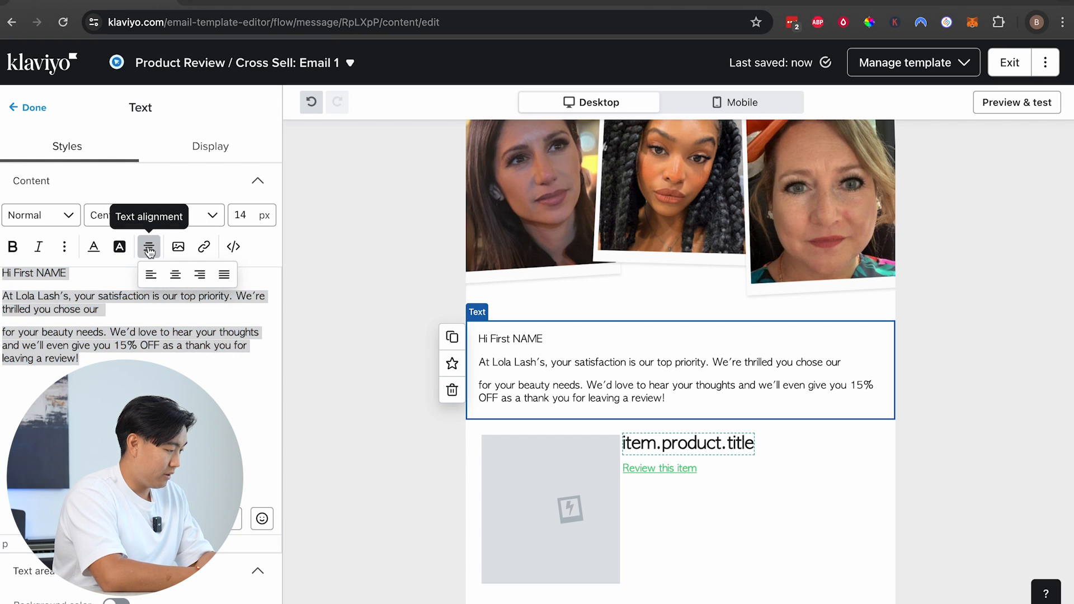
pyautogui.click(177, 275)
pyautogui.click(162, 216)
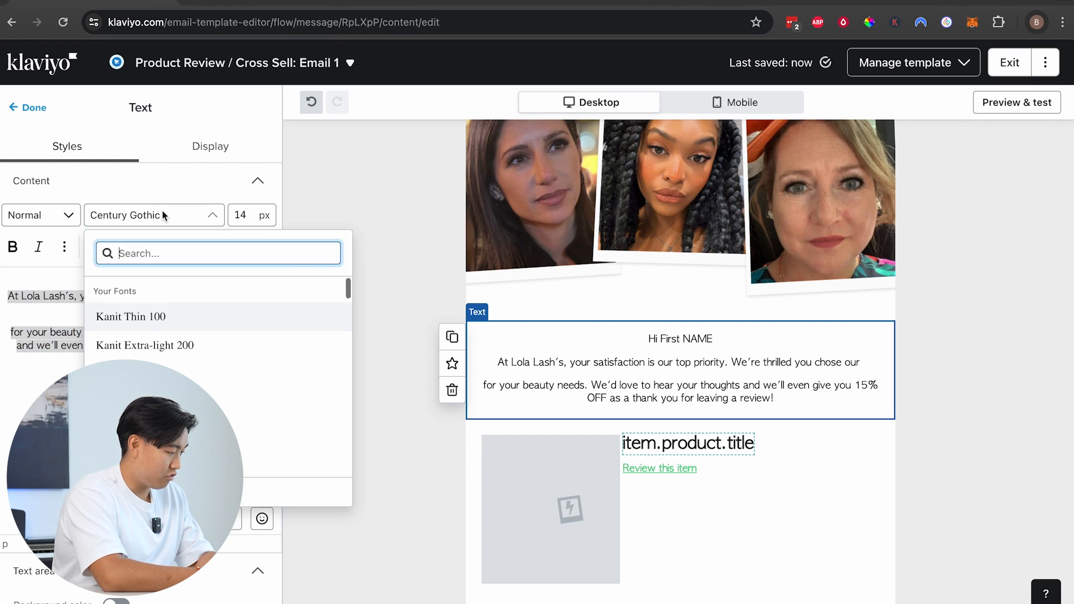
pyautogui.write('go')
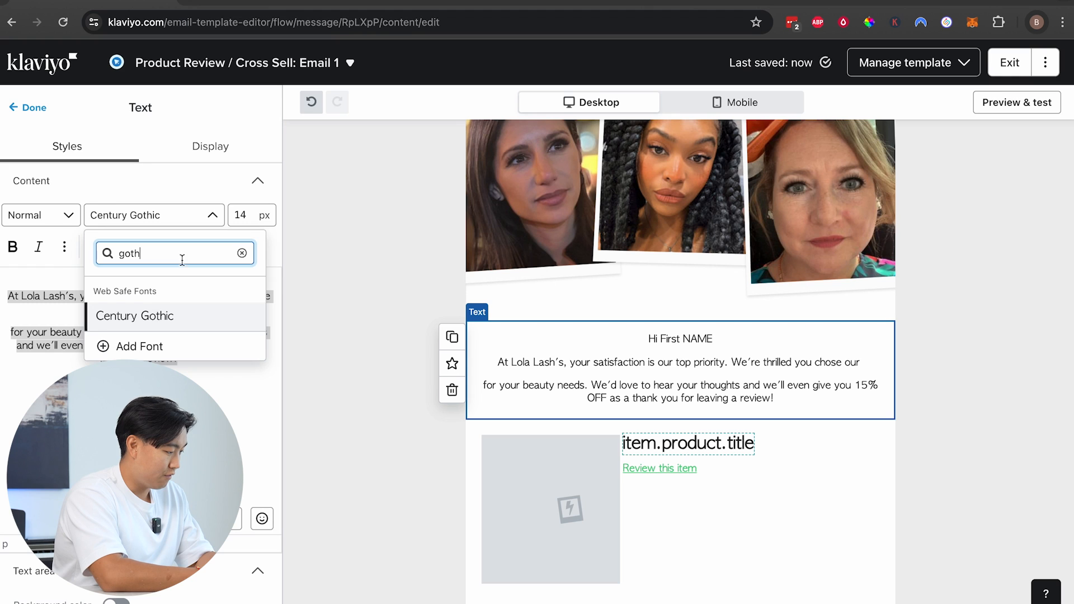
pyautogui.write('th')
pyautogui.click(159, 315)
pyautogui.click(158, 295)
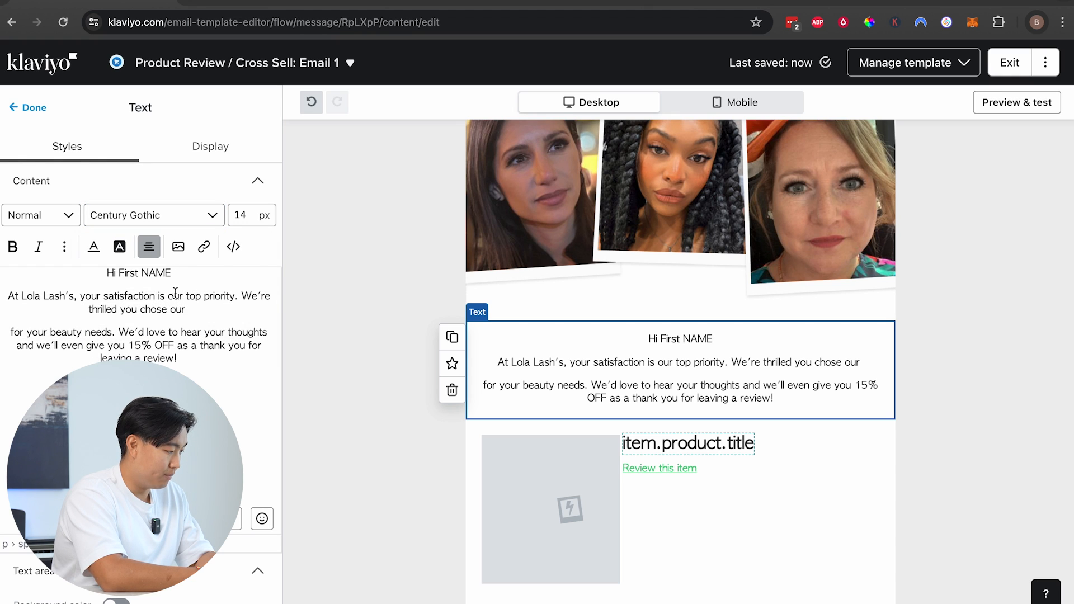
# - Set the font size of the whole text to 16 px and increase the text block's left and right padding
pyautogui.press('super+a')
pyautogui.click(246, 214)
pyautogui.press('super+a')
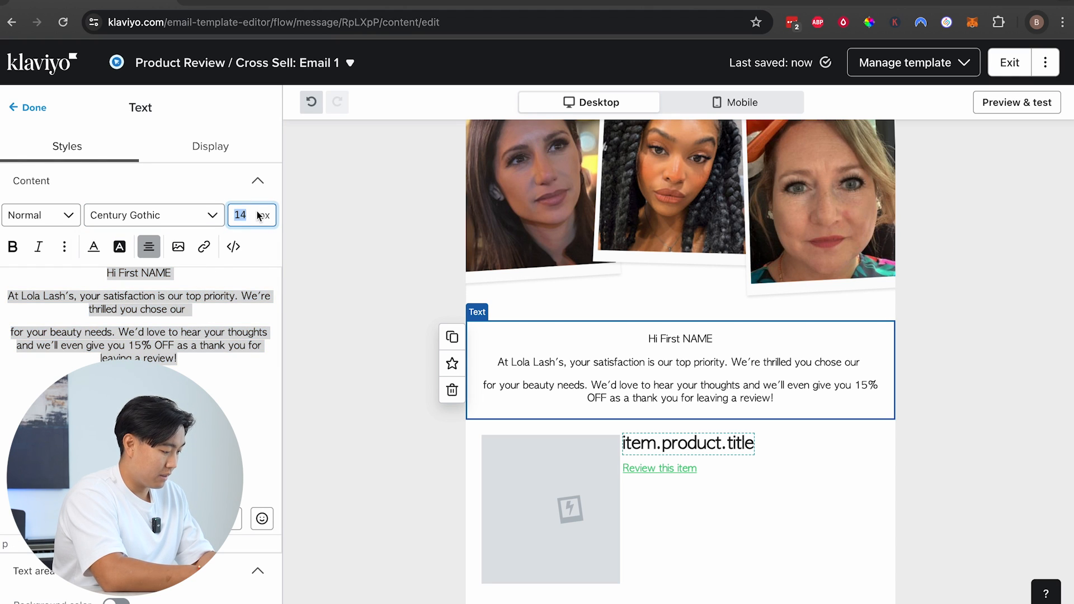
pyautogui.write('16')
pyautogui.press('Return')
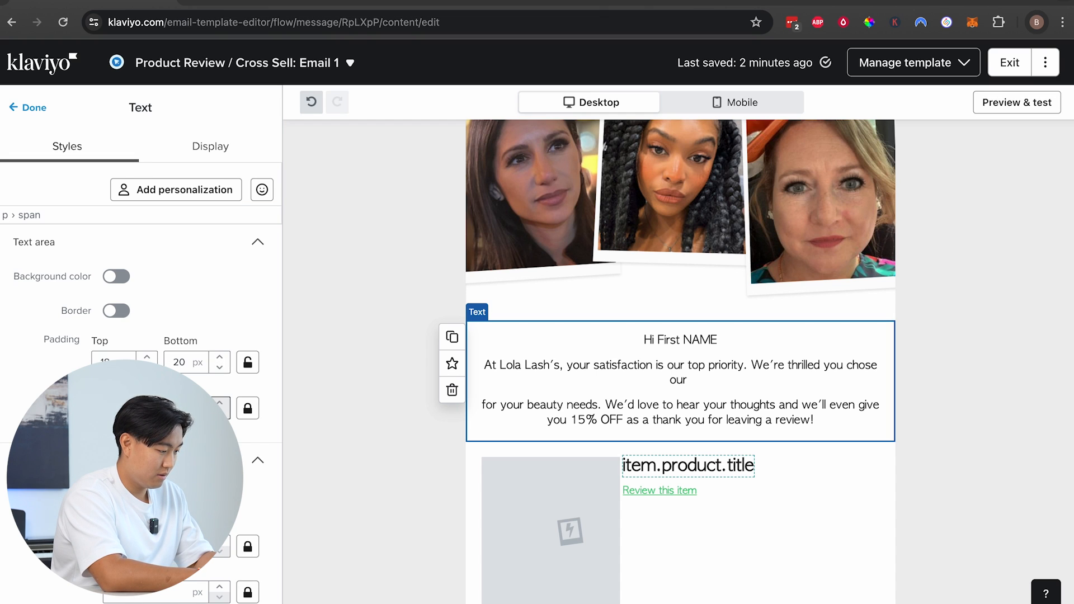
pyautogui.click(1, 409)
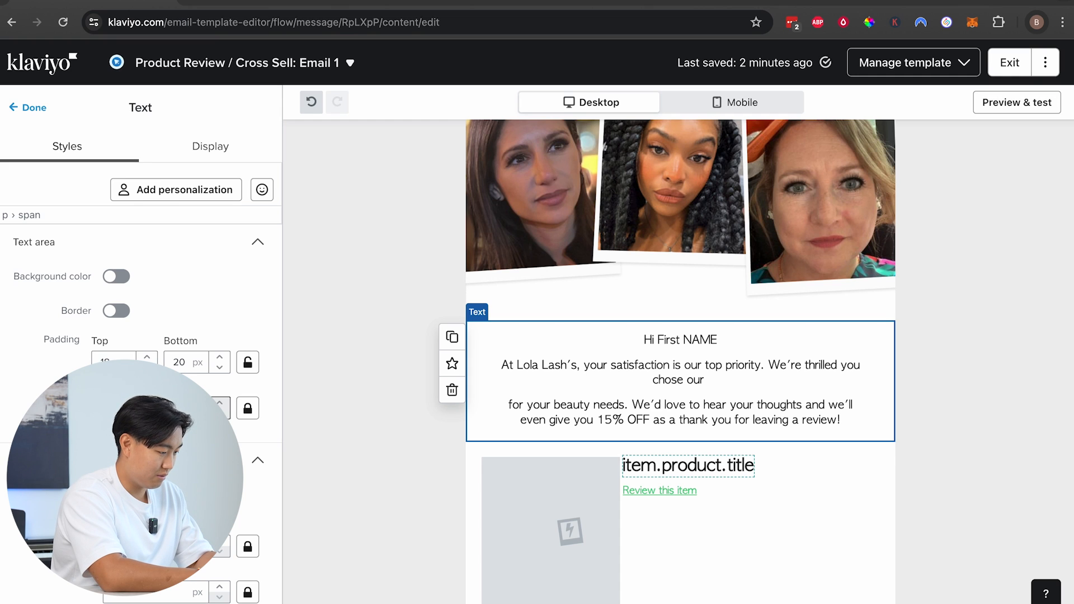
pyautogui.click(30, 401)
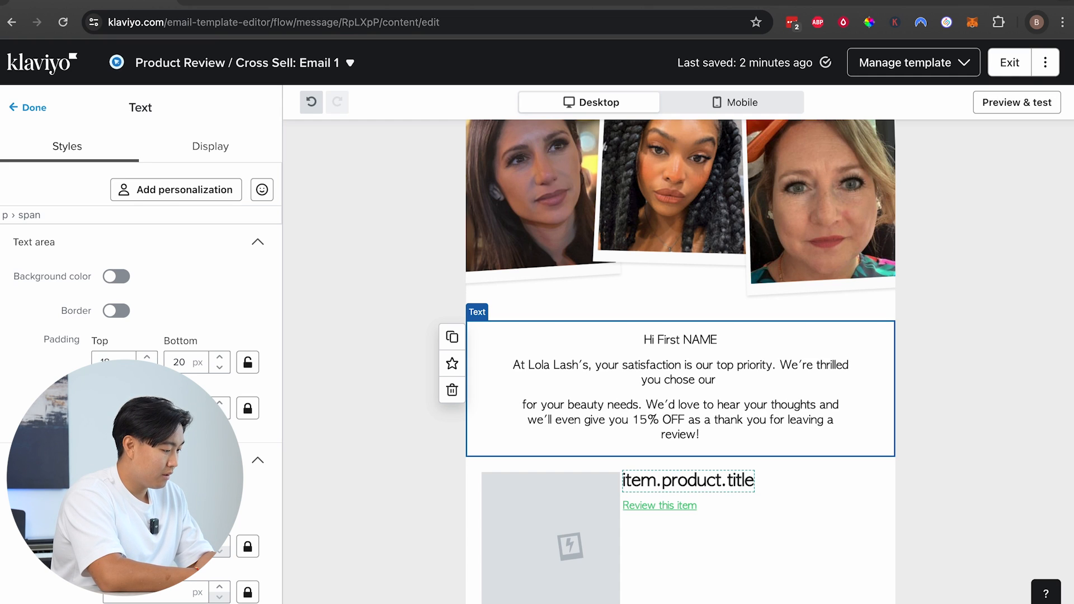
# - Replace "First NAME" in the greeting with the First name personalization, using "friend" as default text, and add a comma after it
pyautogui.scroll(6, 140, 336)
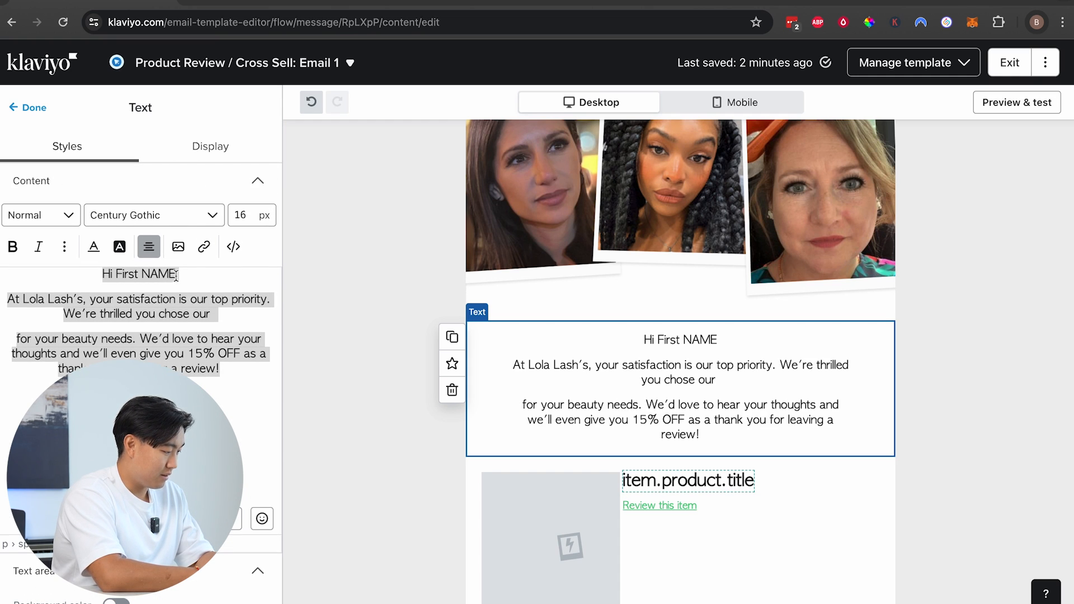
pyautogui.moveTo(116, 274); pyautogui.dragTo(235, 276)
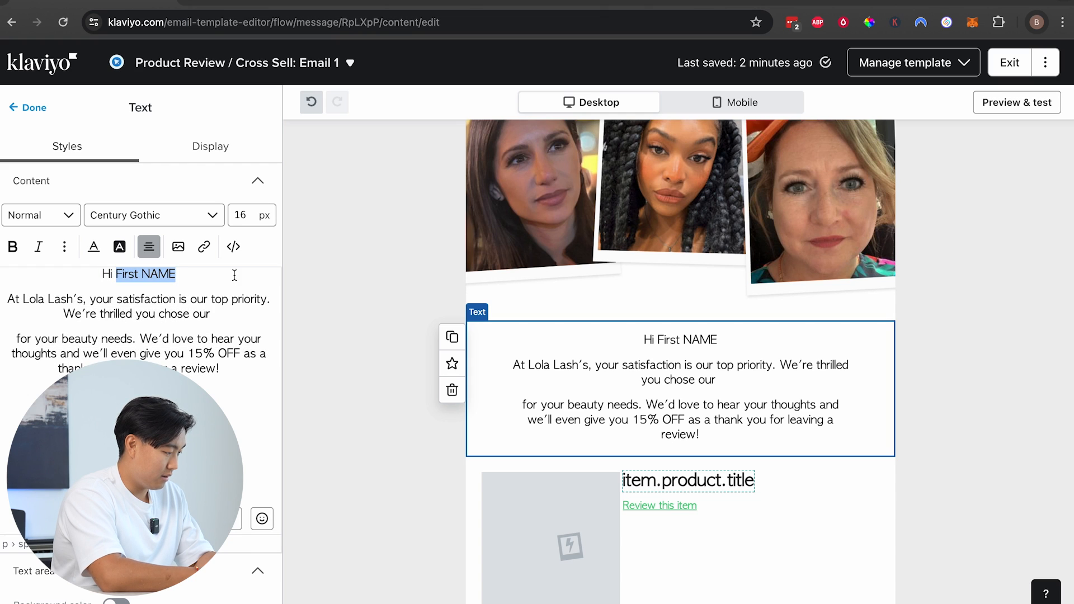
pyautogui.press('BackSpace')
pyautogui.click(236, 519)
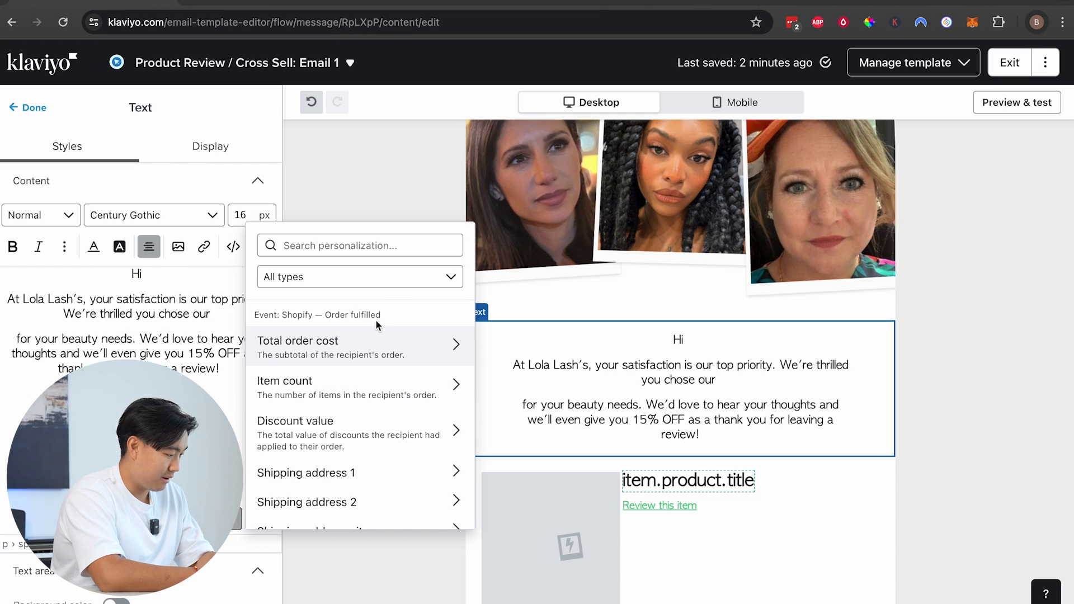
pyautogui.click(384, 245)
pyautogui.write('name')
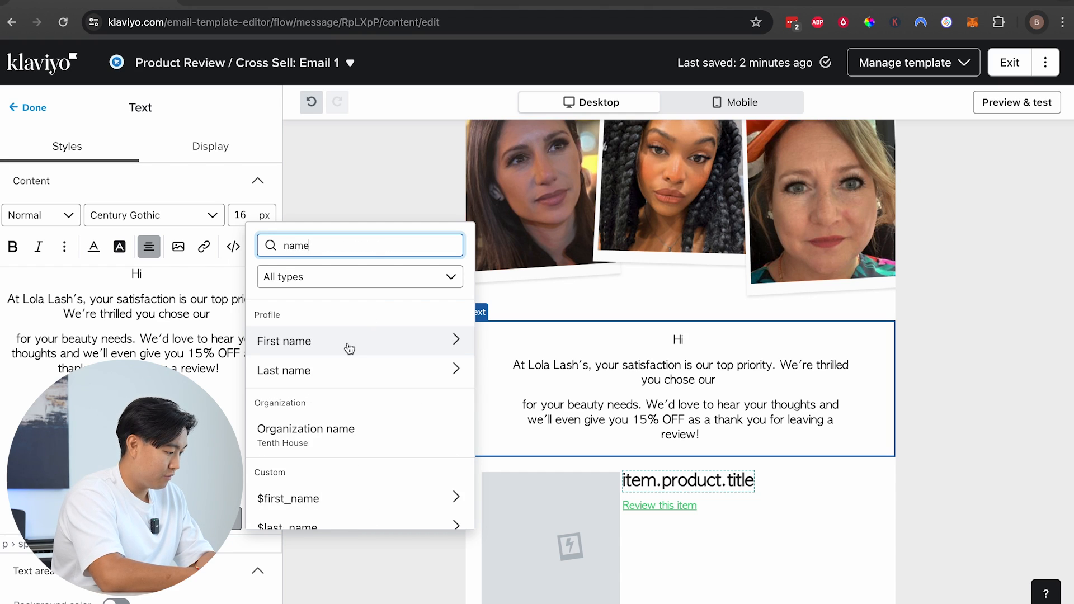
pyautogui.click(349, 342)
pyautogui.click(329, 357)
pyautogui.write('friend')
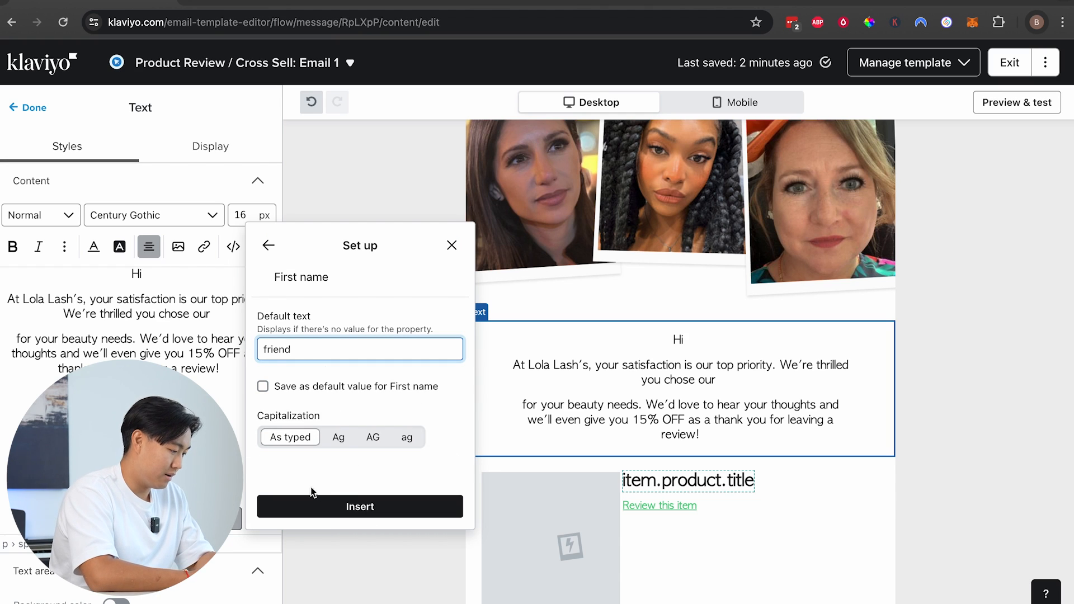
pyautogui.click(336, 512)
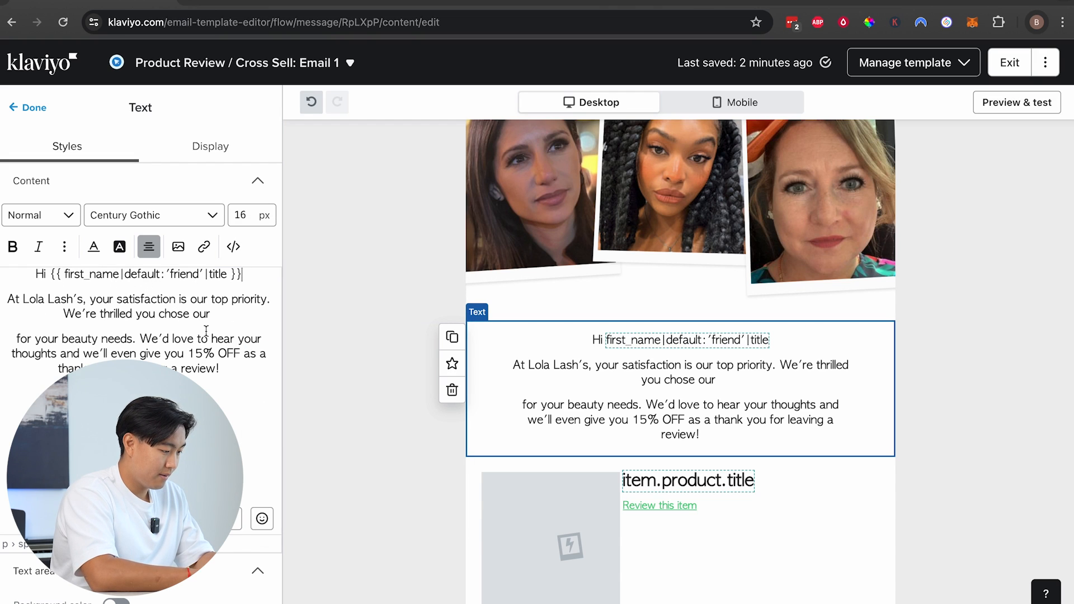
pyautogui.write(',')
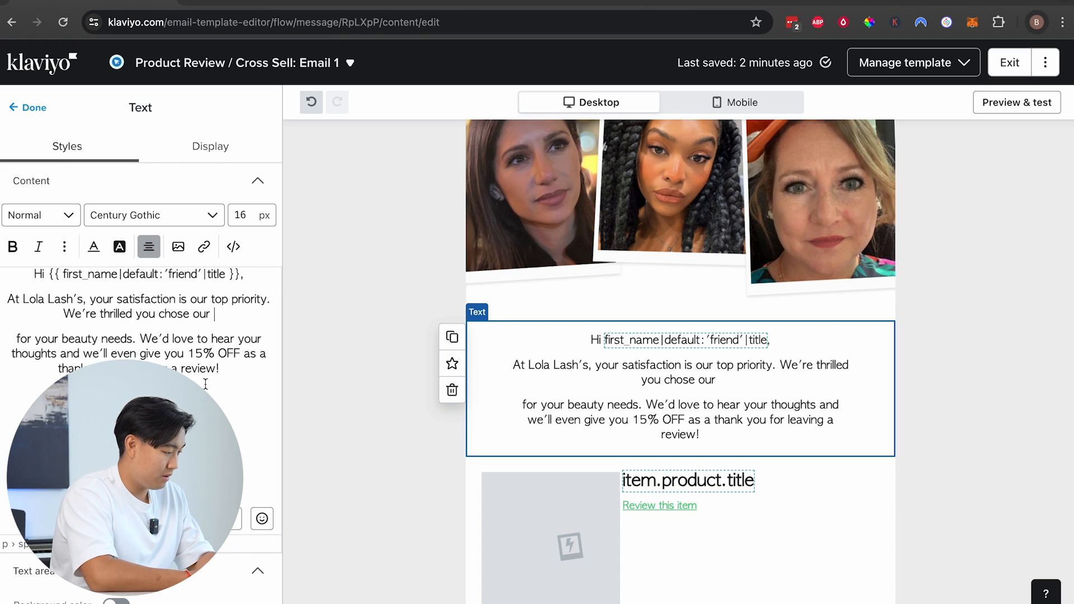
# - Look through the available personalization properties, under Event and under all types, for one to insert after "chose our"
pyautogui.click(236, 519)
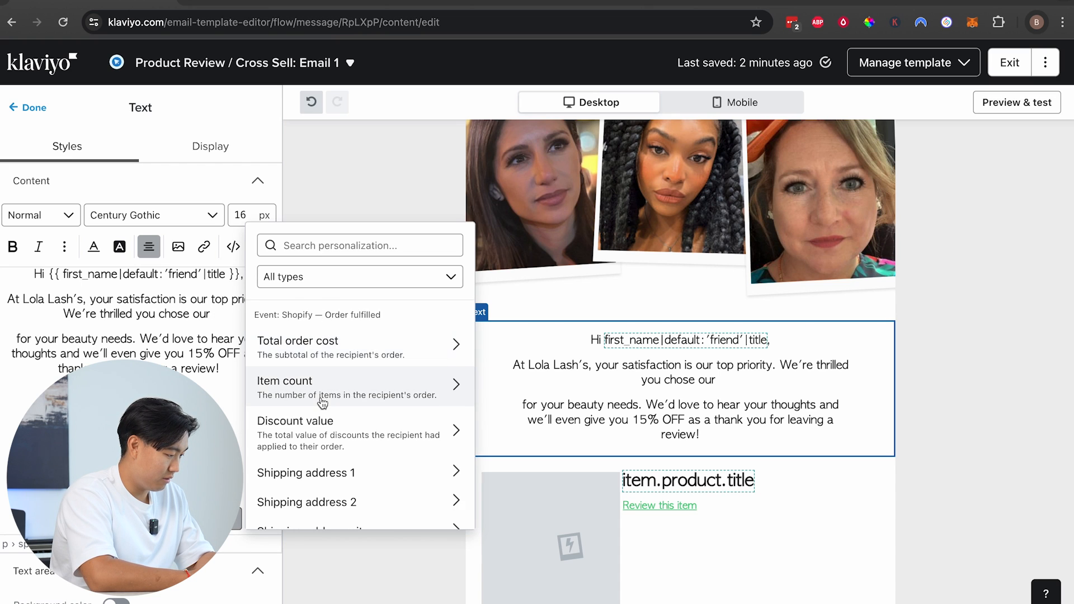
pyautogui.scroll(-1, 323, 403)
pyautogui.scroll(-2, 323, 403)
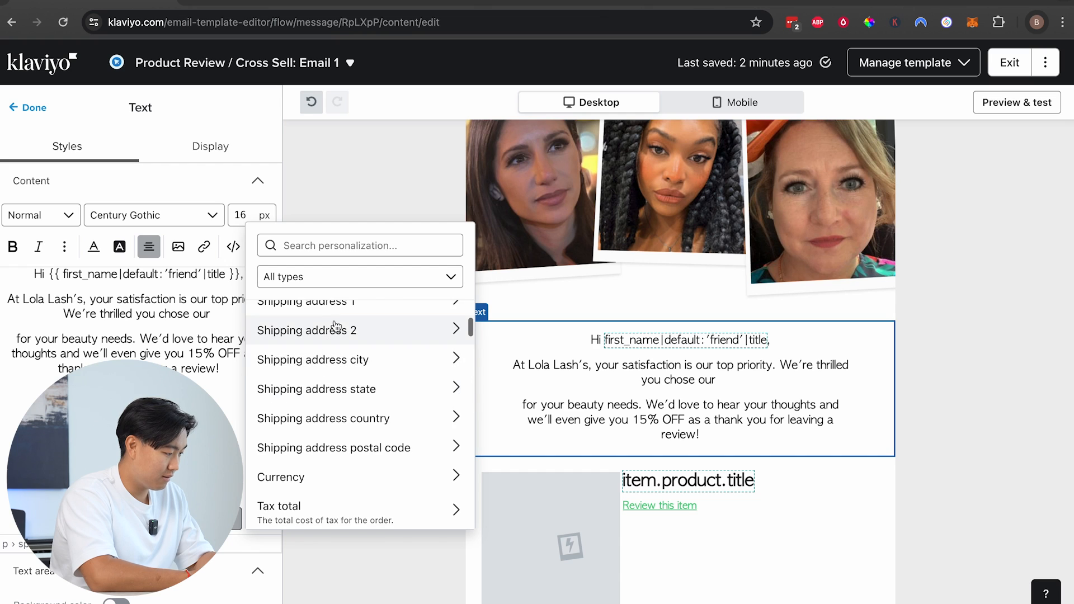
pyautogui.click(332, 249)
pyautogui.click(343, 280)
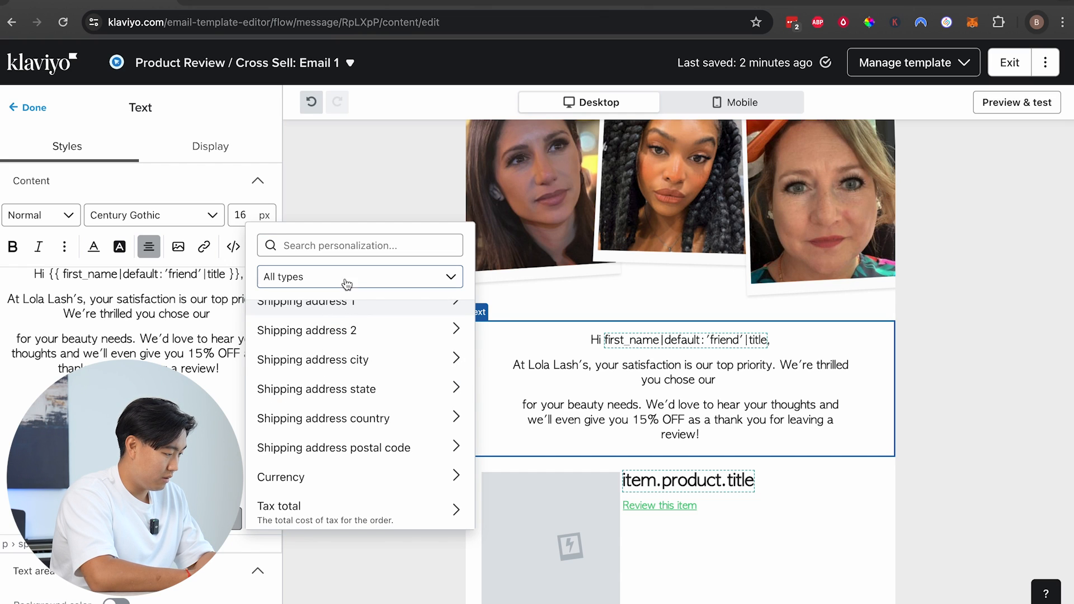
pyautogui.click(343, 334)
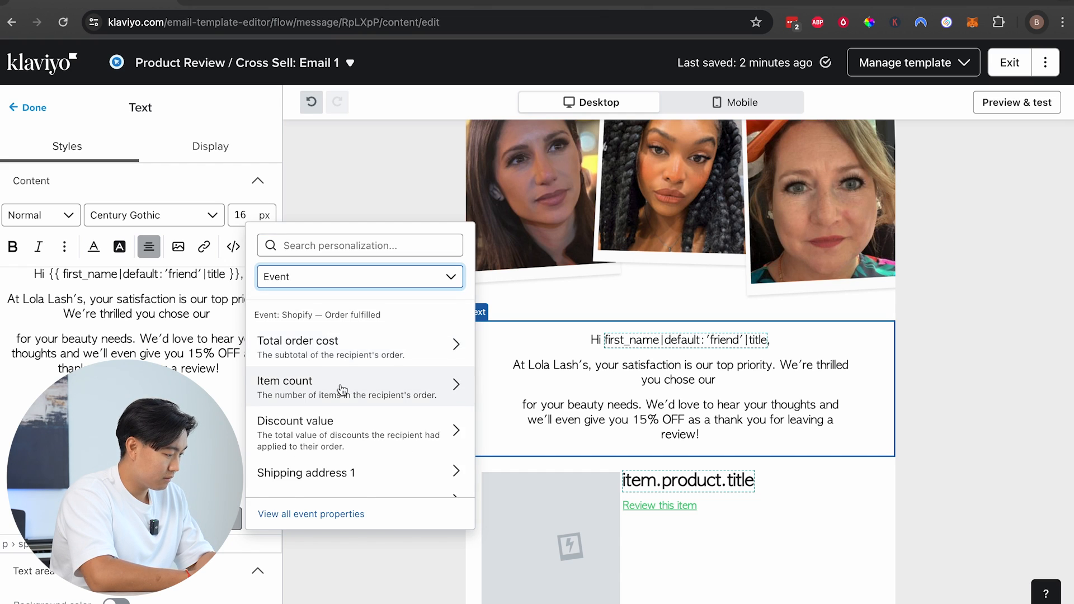
pyautogui.scroll(-5, 343, 386)
pyautogui.scroll(5, 358, 381)
pyautogui.click(408, 277)
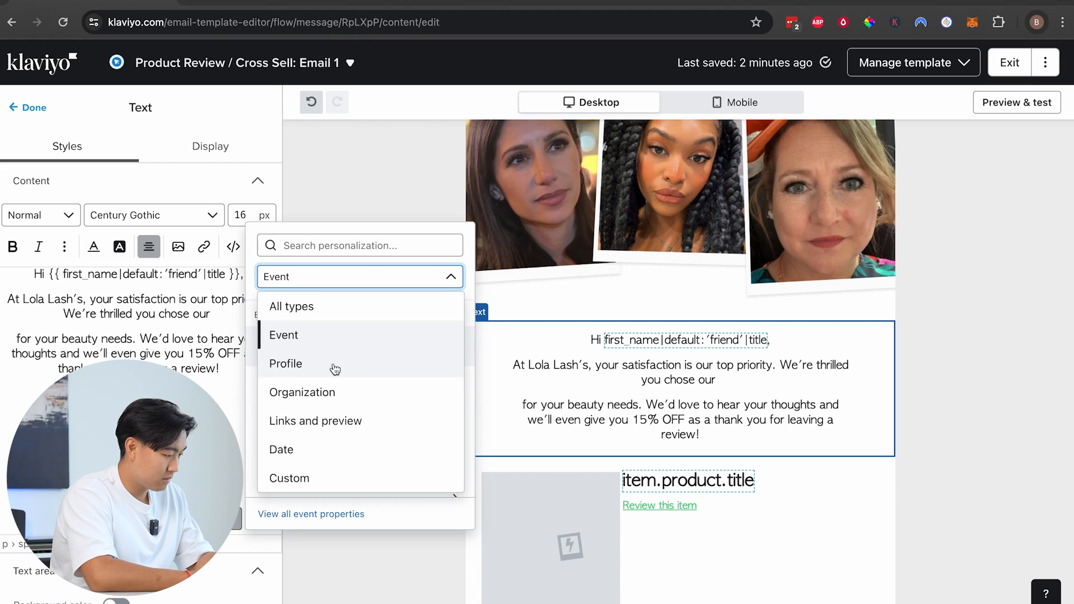
pyautogui.click(338, 312)
pyautogui.click(336, 382)
pyautogui.click(268, 246)
pyautogui.scroll(-10, 364, 412)
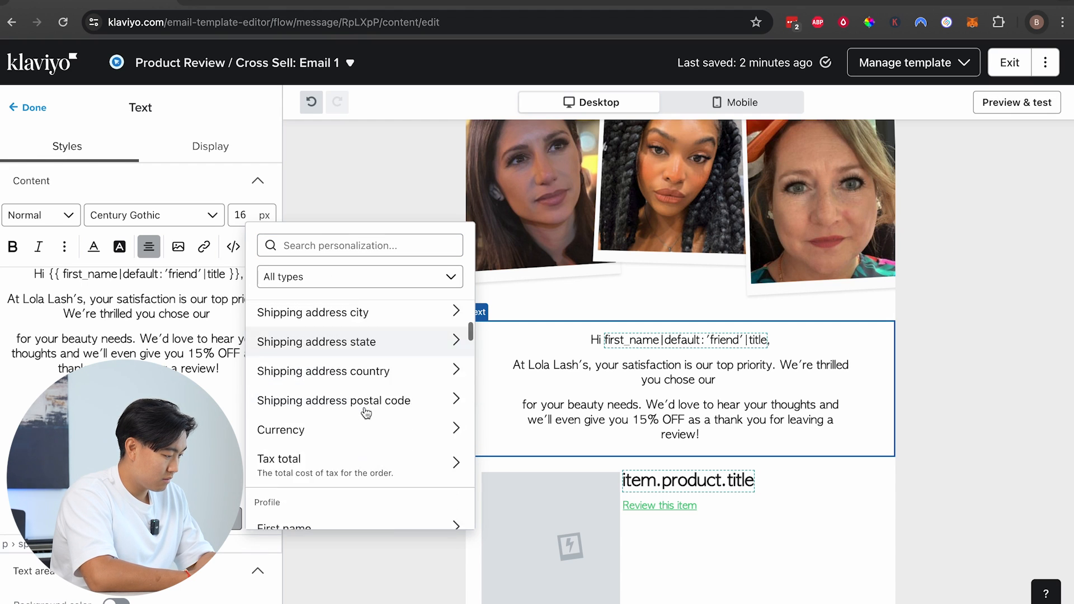
pyautogui.scroll(-15, 366, 413)
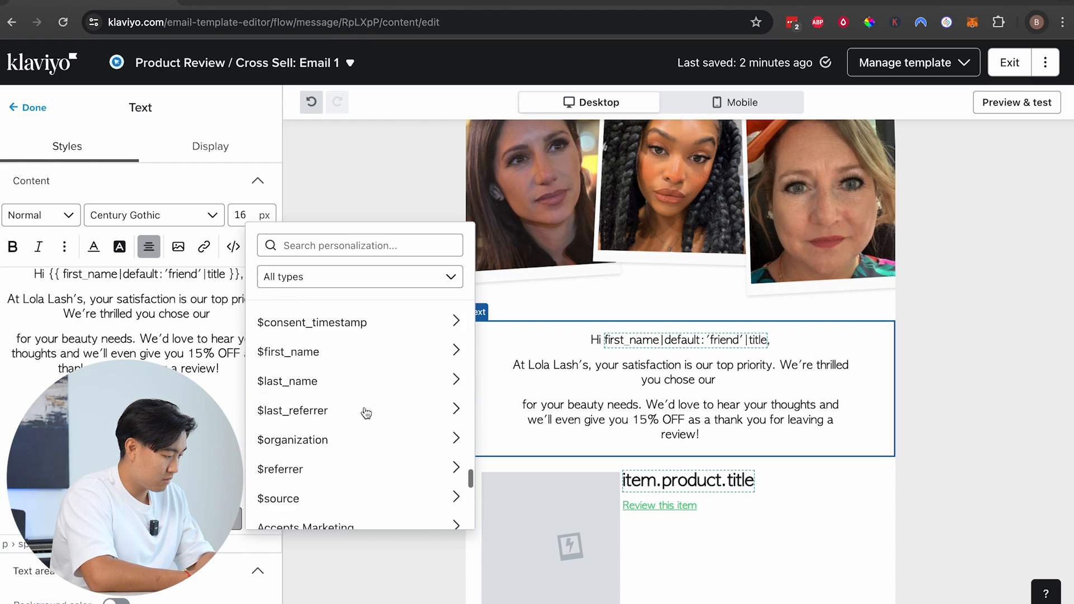
pyautogui.scroll(15, 364, 412)
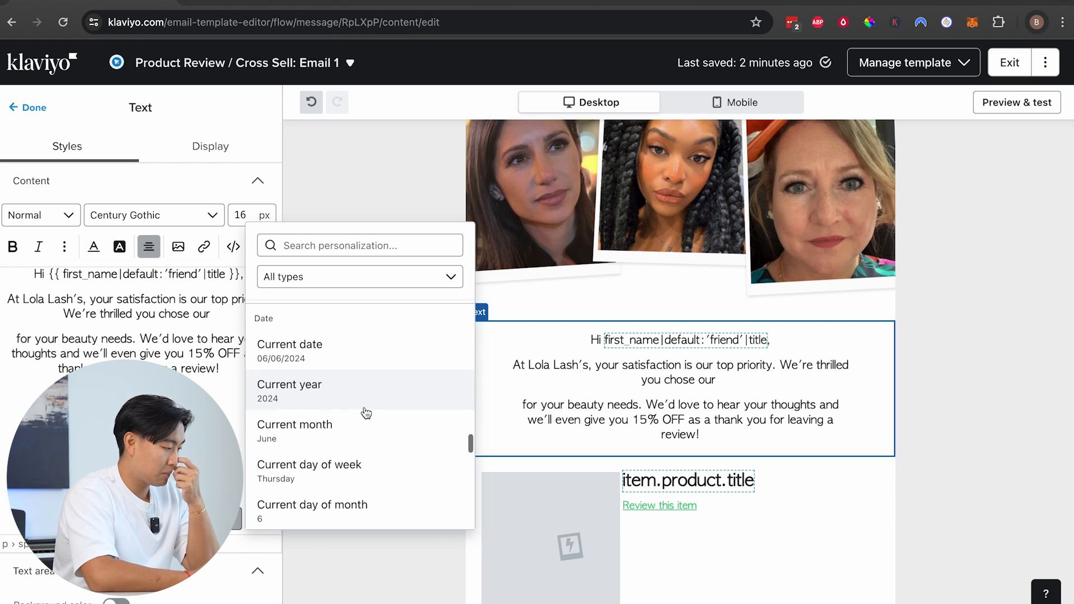
# - Add "lashes" after "chose our" and merge the following paragraph into it so it continues "for your beauty needs"
pyautogui.click(217, 312)
pyautogui.write('lashes for your')
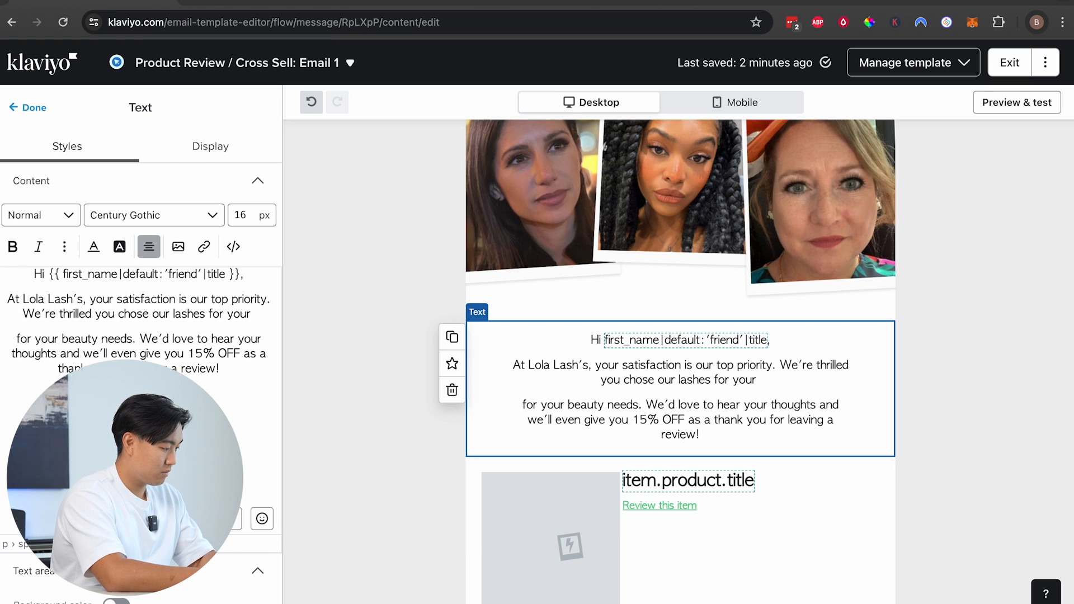
pyautogui.press('BackSpace')
pyautogui.press('BackSpace')
pyautogui.press('BackSpace')
pyautogui.press('BackSpace')
pyautogui.press('BackSpace')
pyautogui.press('BackSpace')
pyautogui.press('BackSpace')
pyautogui.press('BackSpace')
pyautogui.click(13, 343)
pyautogui.press('BackSpace')
# - Give "15% OFF" in the body text the copper colour used for it in the Figma design, and make it bold
pyautogui.moveTo(81, 343); pyautogui.dragTo(134, 343)
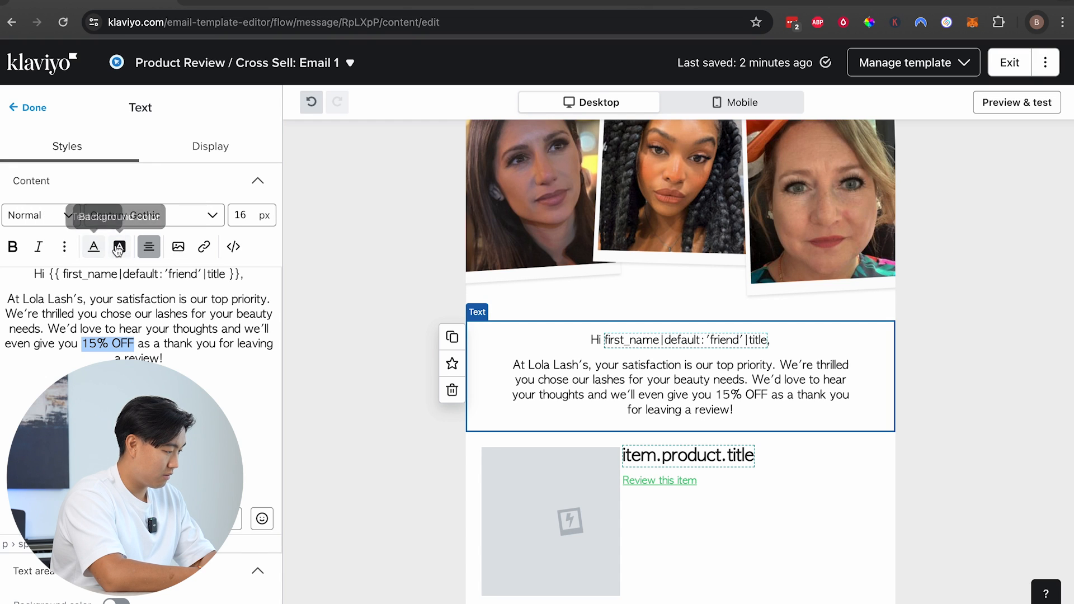
pyautogui.click(94, 246)
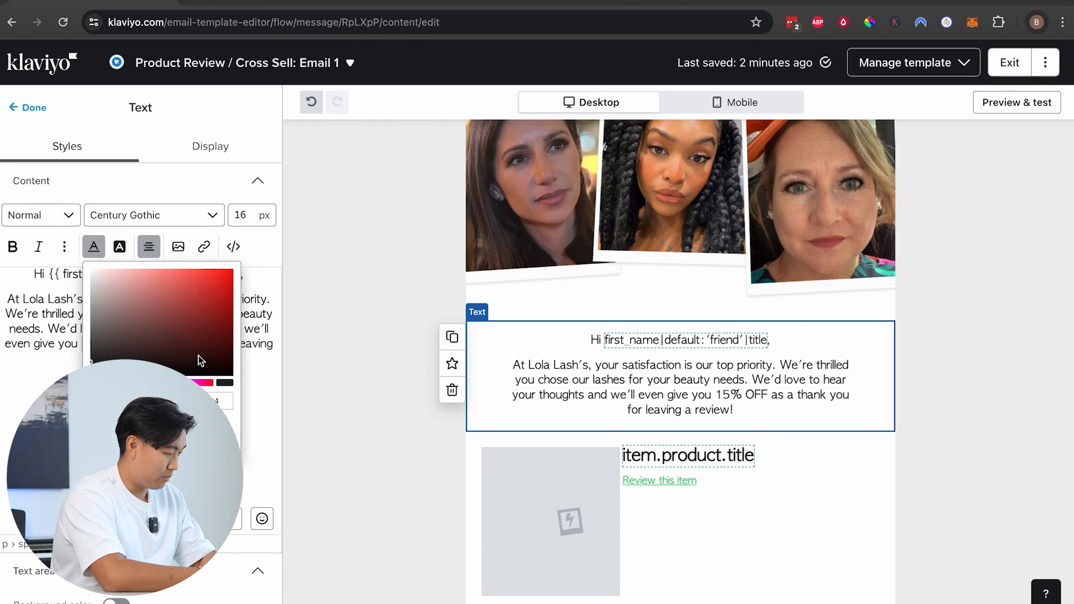
pyautogui.hotkey('ctrl', 'Left')
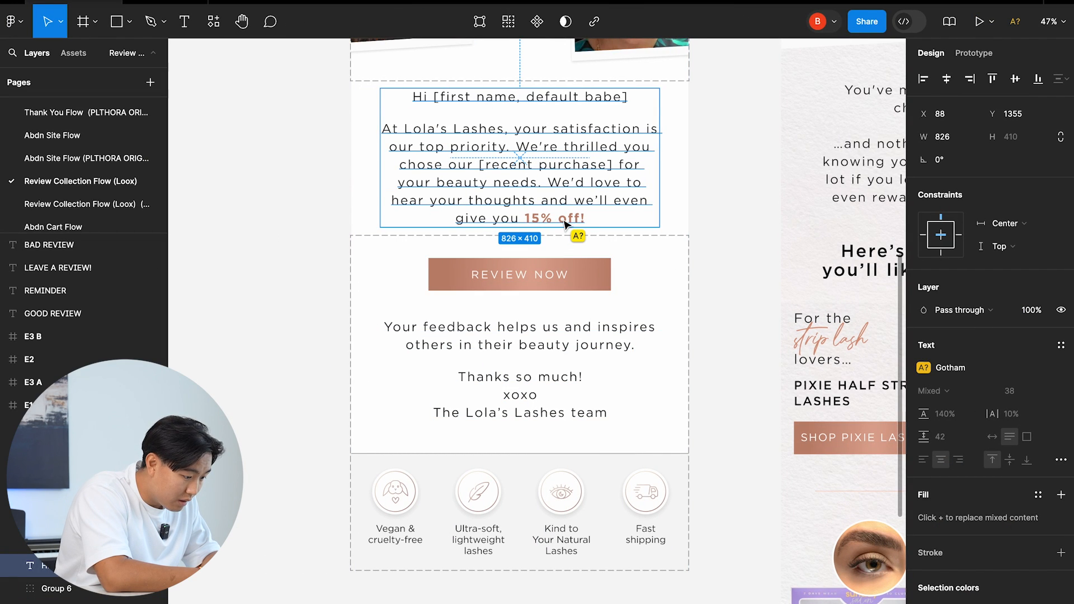
pyautogui.hotkey('ctrl', 'Right')
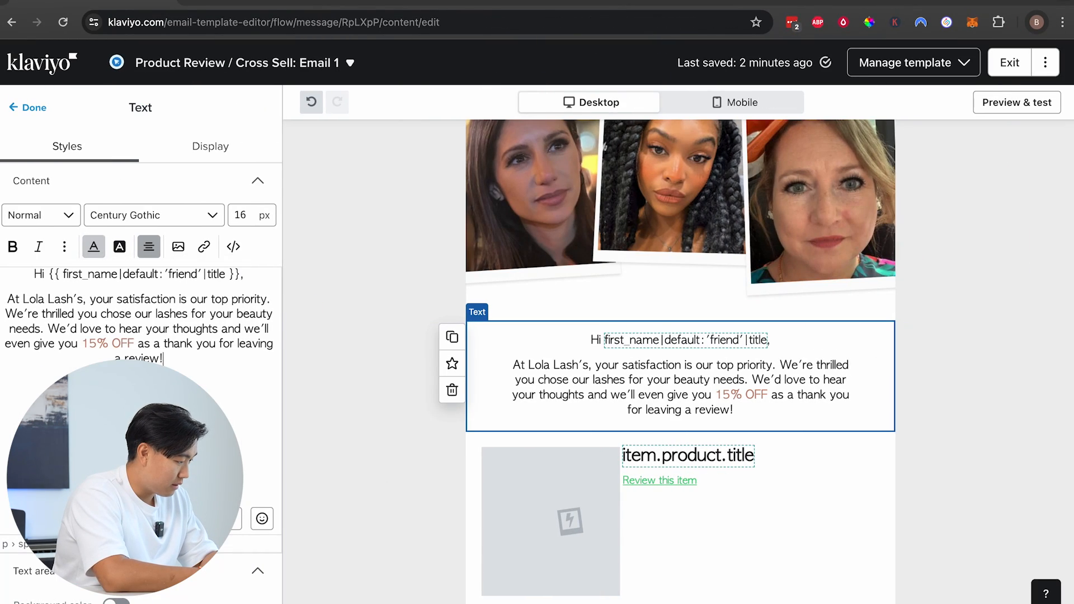
pyautogui.moveTo(135, 338); pyautogui.dragTo(82, 341)
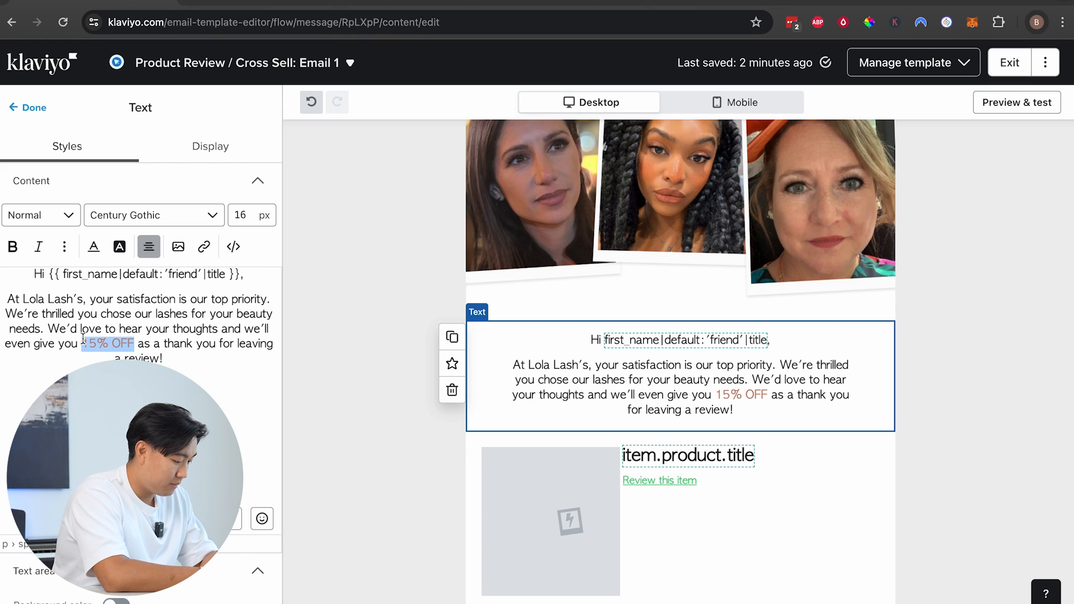
pyautogui.press('super+b')
pyautogui.click(195, 361)
pyautogui.scroll(-2, 652, 340)
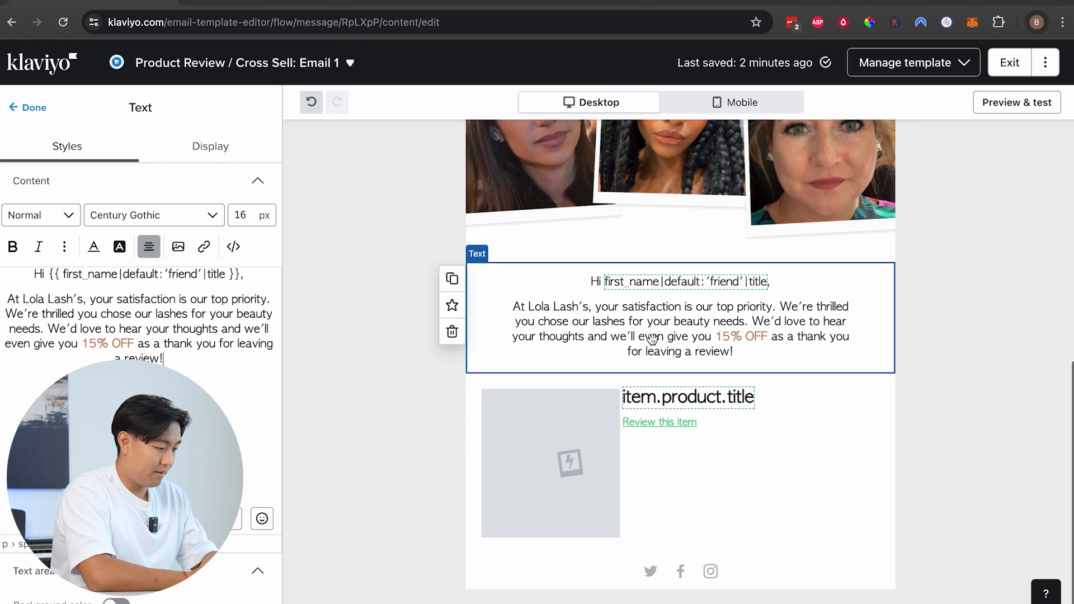
# - Check the image and text cells of the product table and compare the email's layout with the Figma design
pyautogui.click(709, 456)
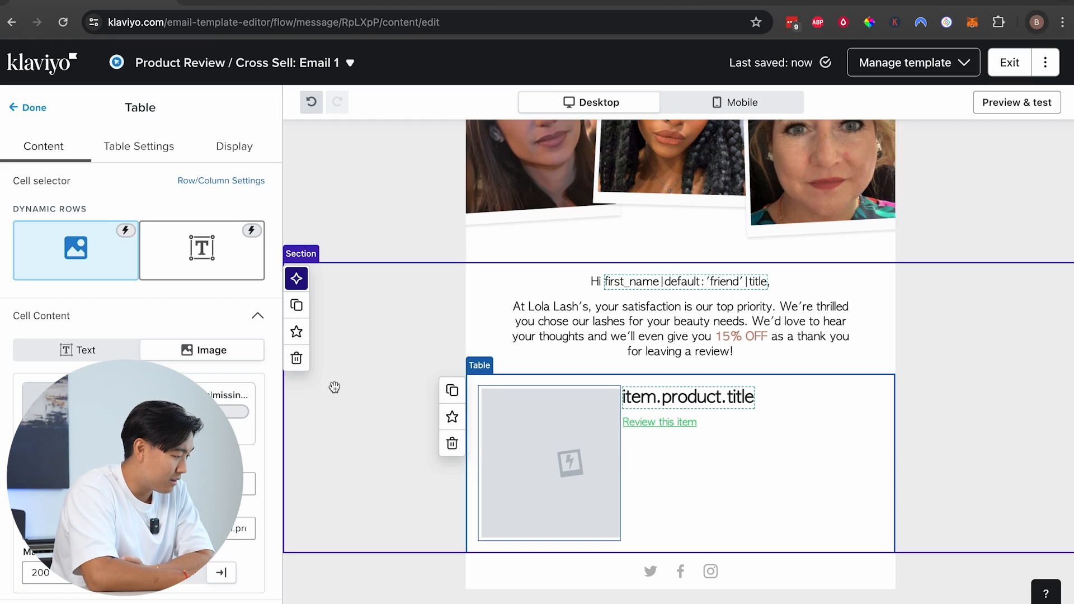
pyautogui.click(201, 269)
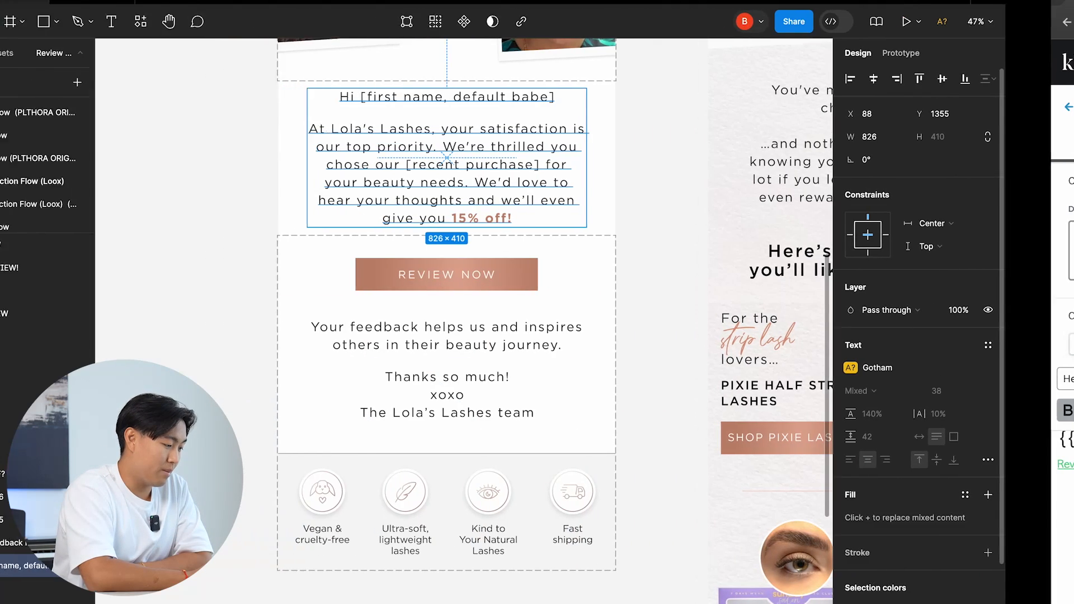
pyautogui.scroll(3, 492, 242)
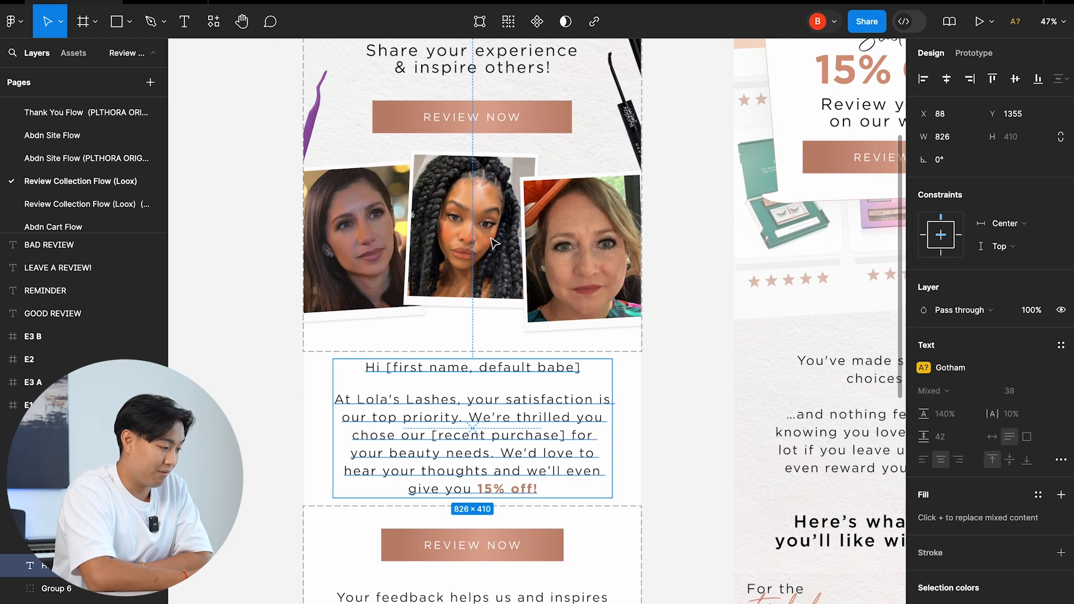
pyautogui.scroll(-4, 494, 243)
pyautogui.hotkey('ctrl', 'Right')
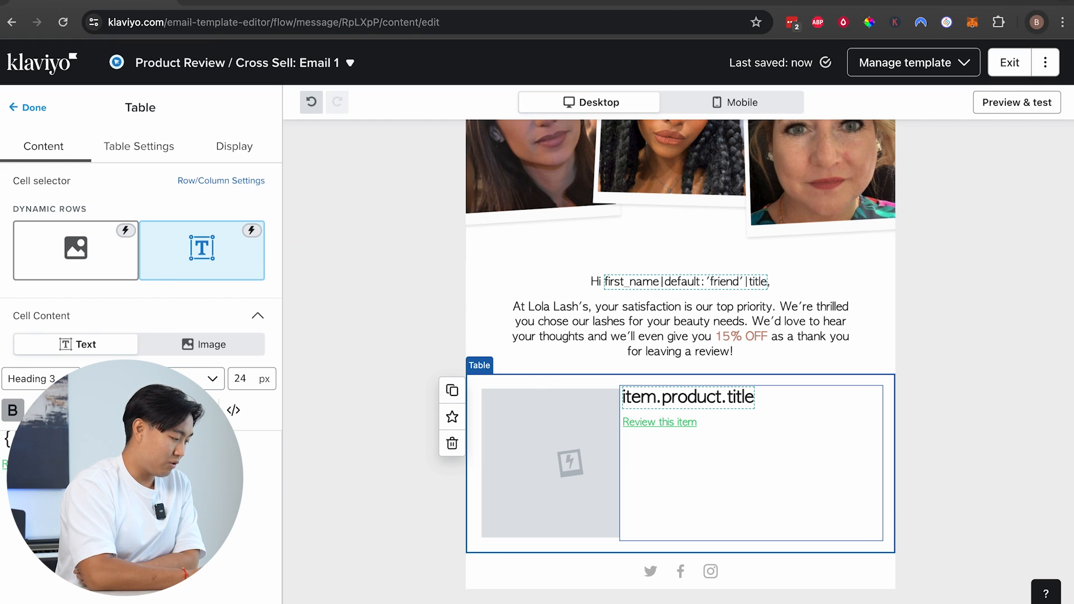
# - Add an image block below the product table and upload the LL RF 1.2 slice into it
pyautogui.click(30, 108)
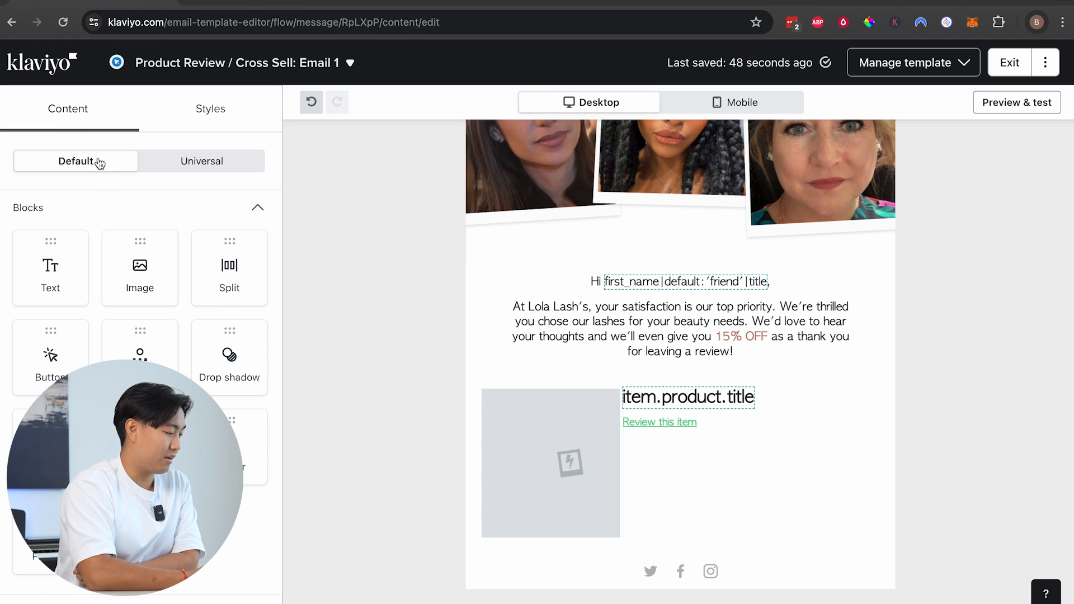
pyautogui.moveTo(140, 267); pyautogui.dragTo(592, 507)
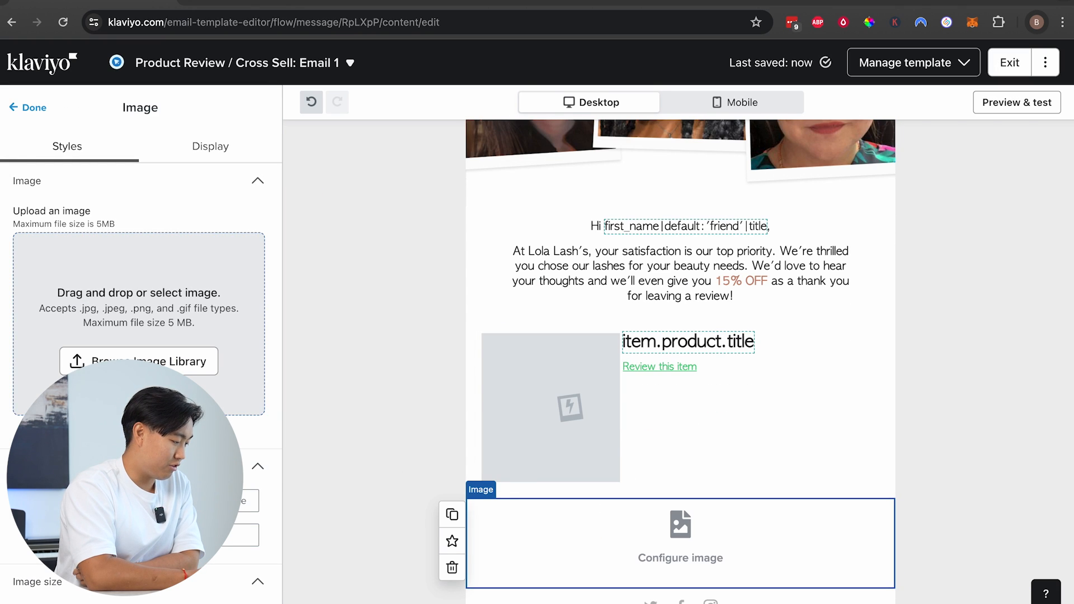
pyautogui.click(138, 364)
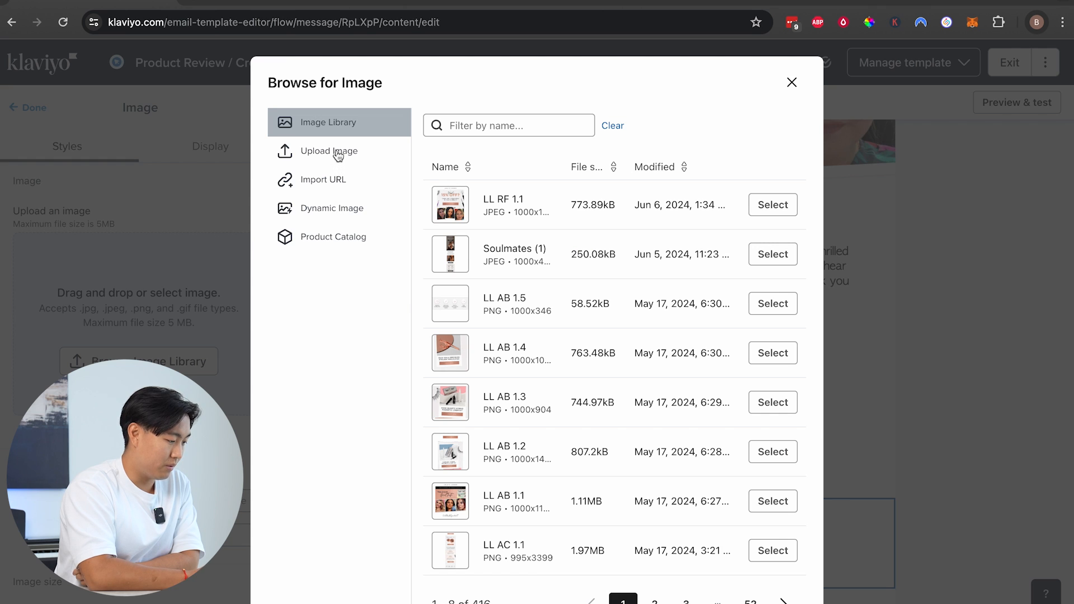
pyautogui.click(338, 156)
pyautogui.click(638, 379)
pyautogui.doubleClick(384, 168)
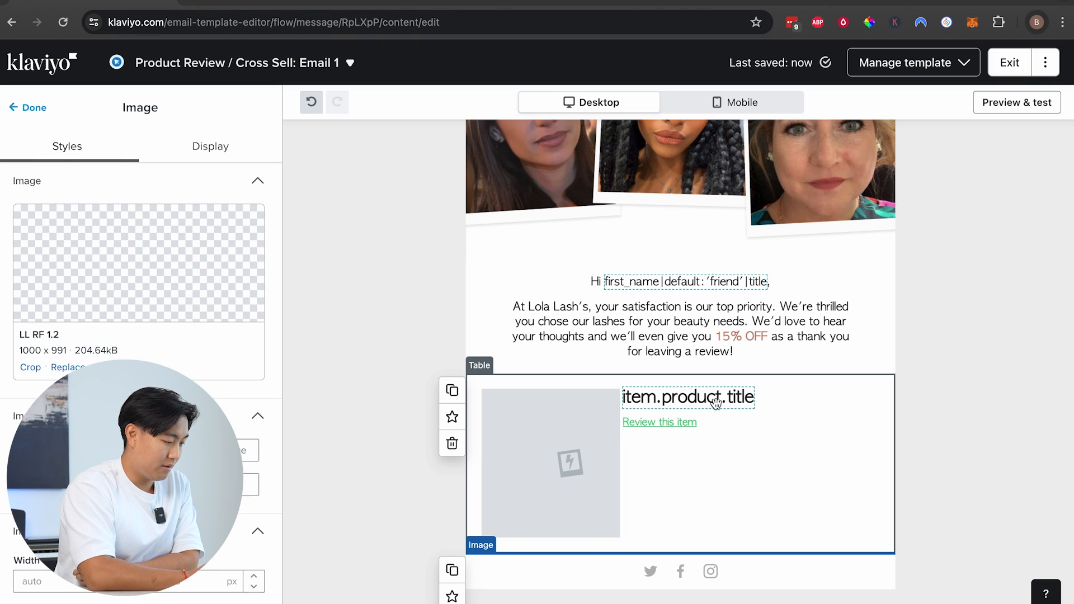
# - Copy the link of the product table's image into the link address of the lower "REVIEW NOW" image
pyautogui.scroll(-1, 695, 366)
pyautogui.click(679, 442)
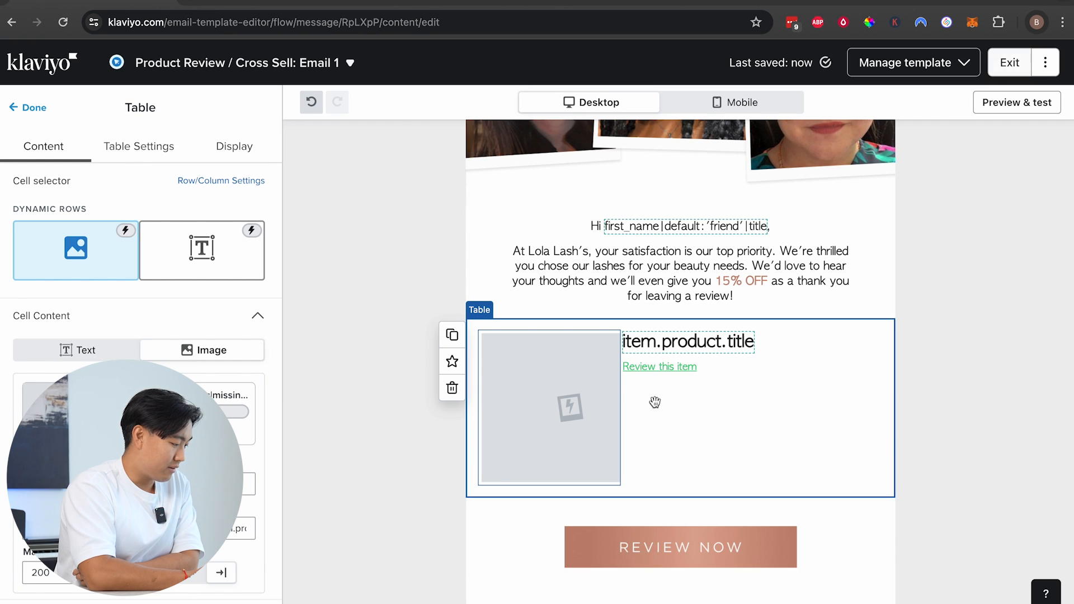
pyautogui.tripleClick(168, 529)
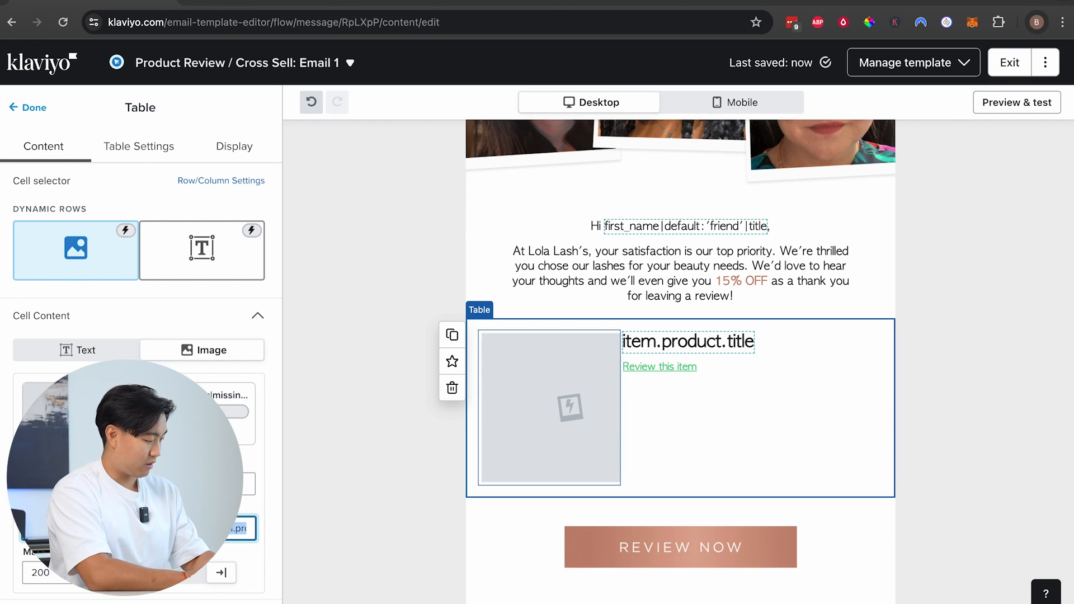
pyautogui.click(570, 554)
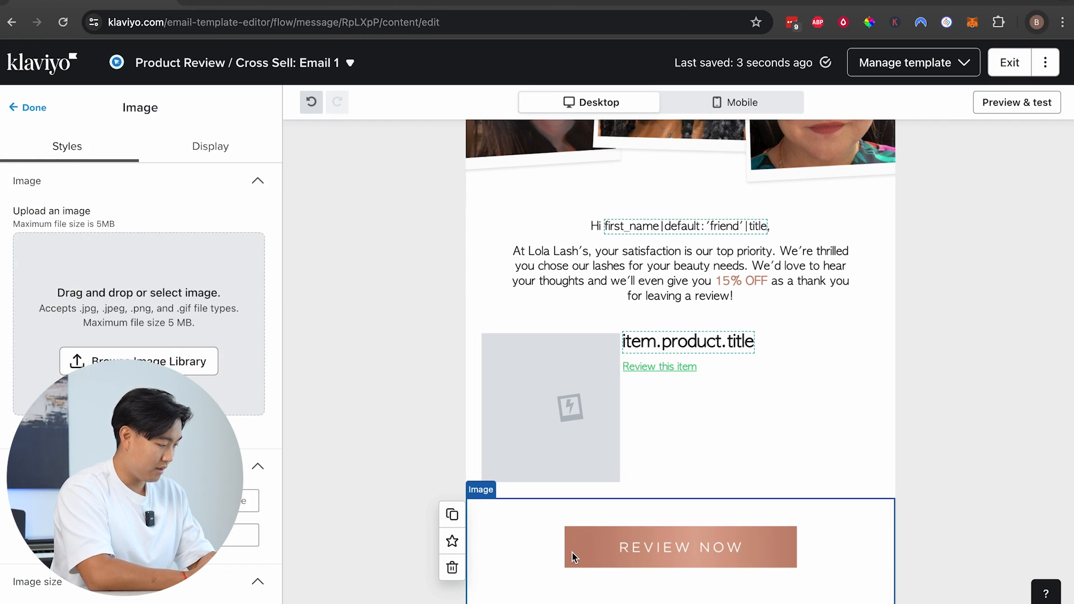
pyautogui.click(248, 484)
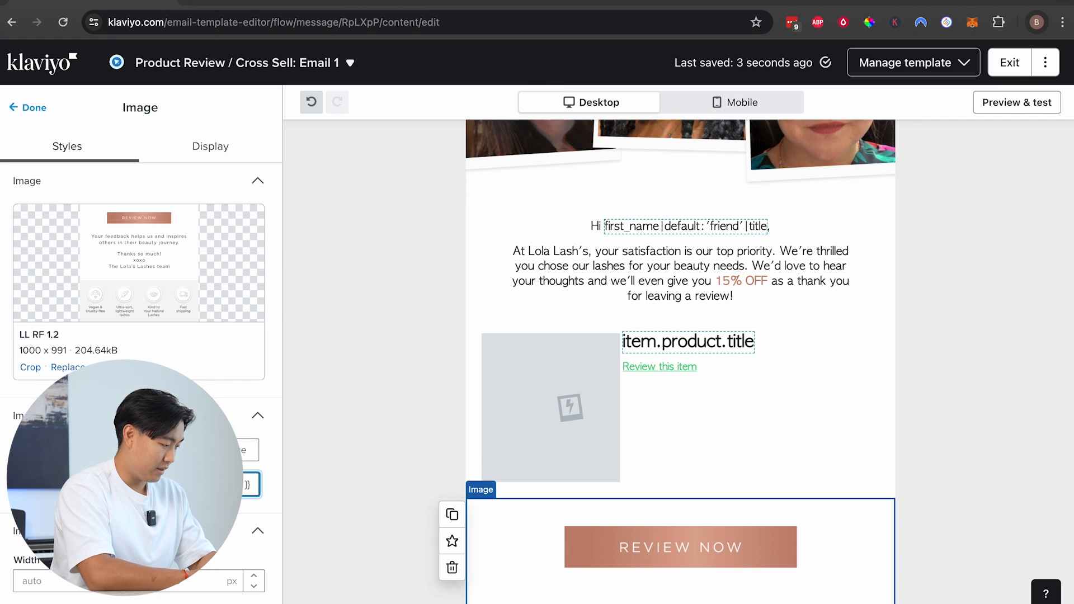
pyautogui.click(179, 450)
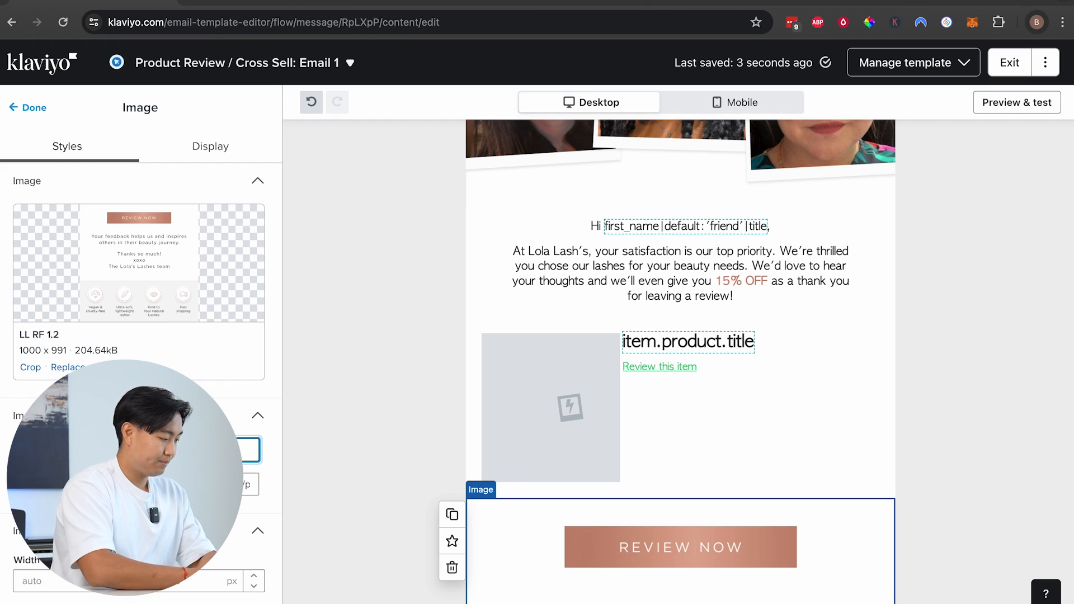
# - Give the LL RF 1.1 header image the same copied product link as its link address
pyautogui.click(590, 221)
pyautogui.click(583, 170)
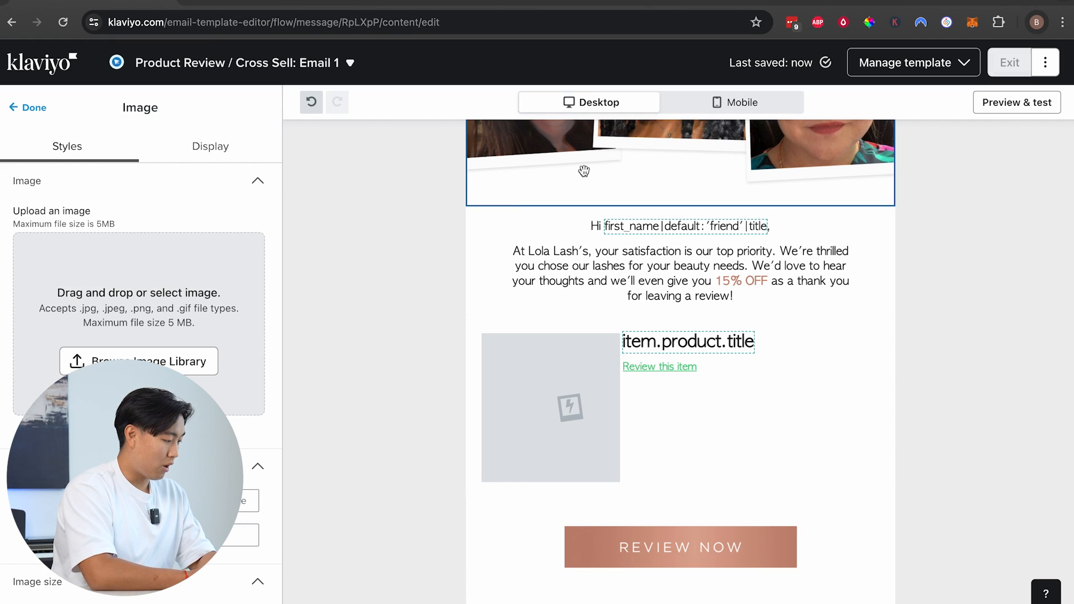
pyautogui.click(185, 484)
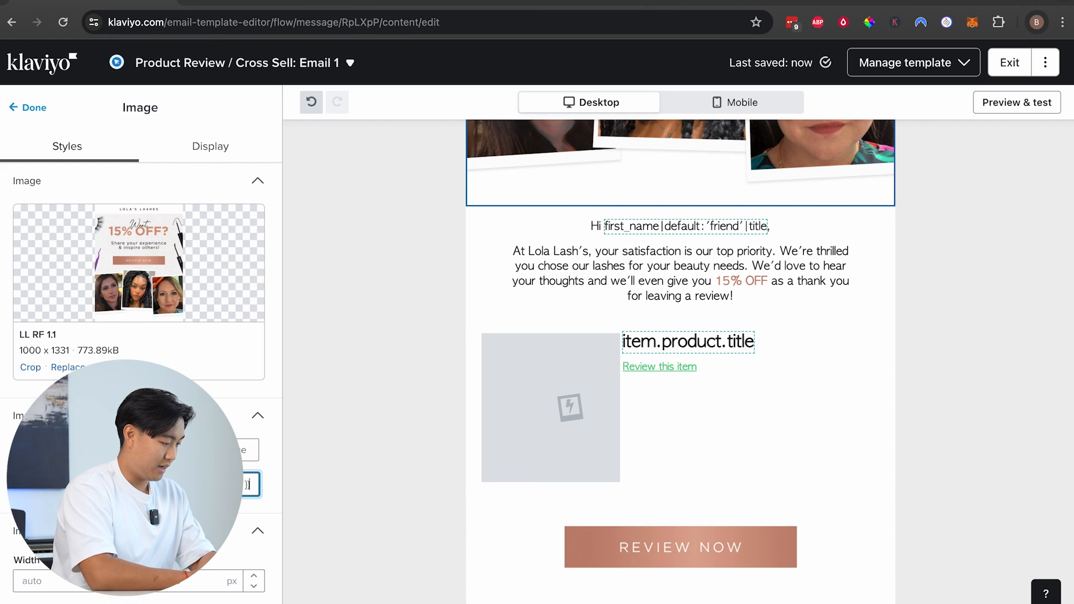
# - Preview the whole email in mobile view and look at the test email form without sending anything
pyautogui.scroll(-7, 185, 485)
pyautogui.scroll(7, 184, 484)
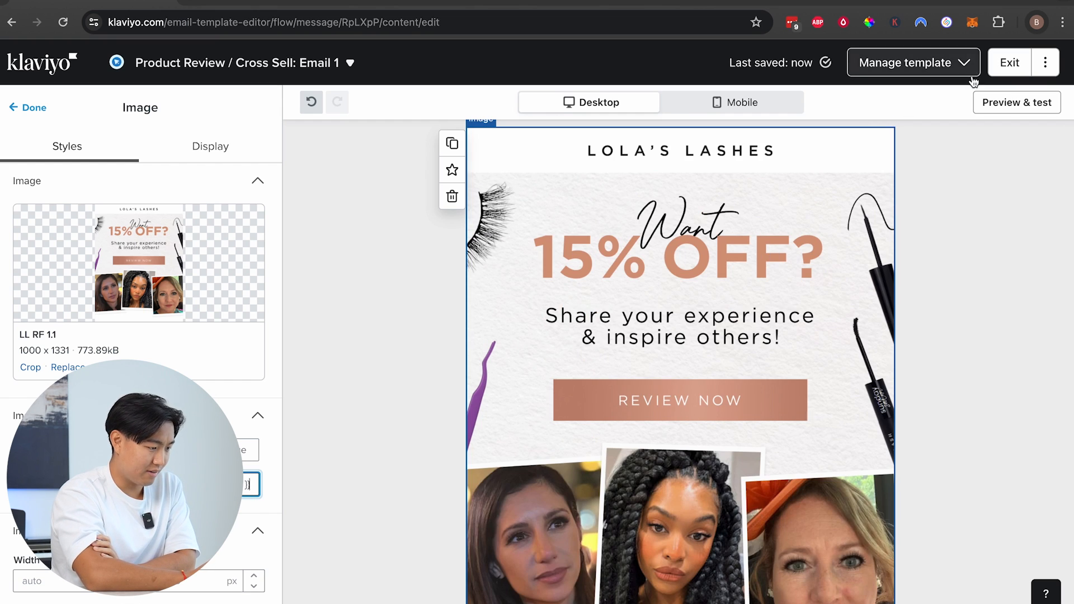
pyautogui.click(1001, 102)
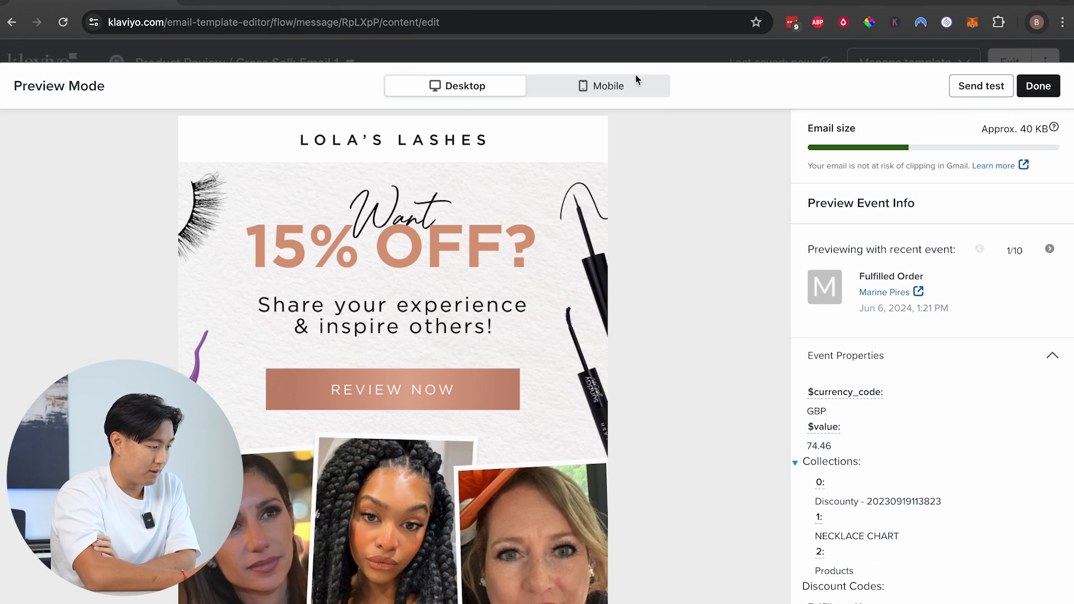
pyautogui.click(637, 84)
pyautogui.scroll(-10, 431, 401)
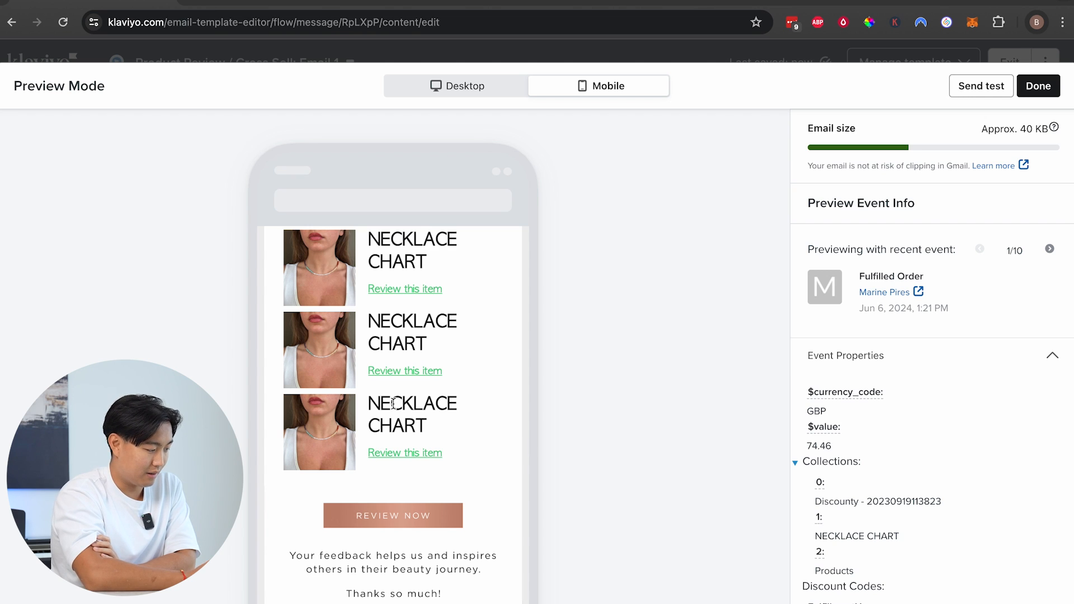
pyautogui.scroll(8, 301, 375)
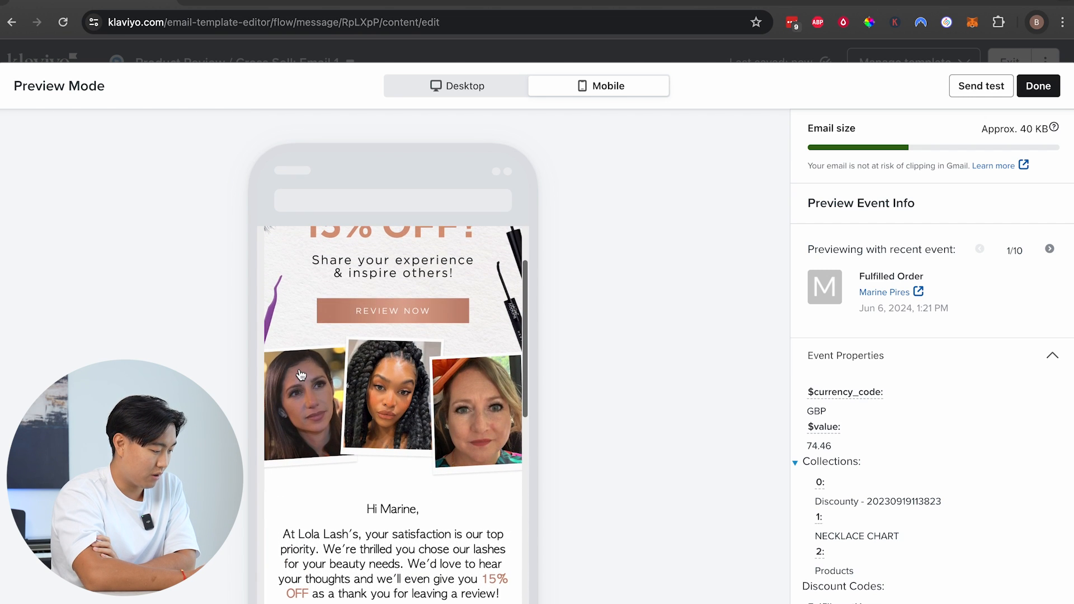
pyautogui.scroll(2, 427, 427)
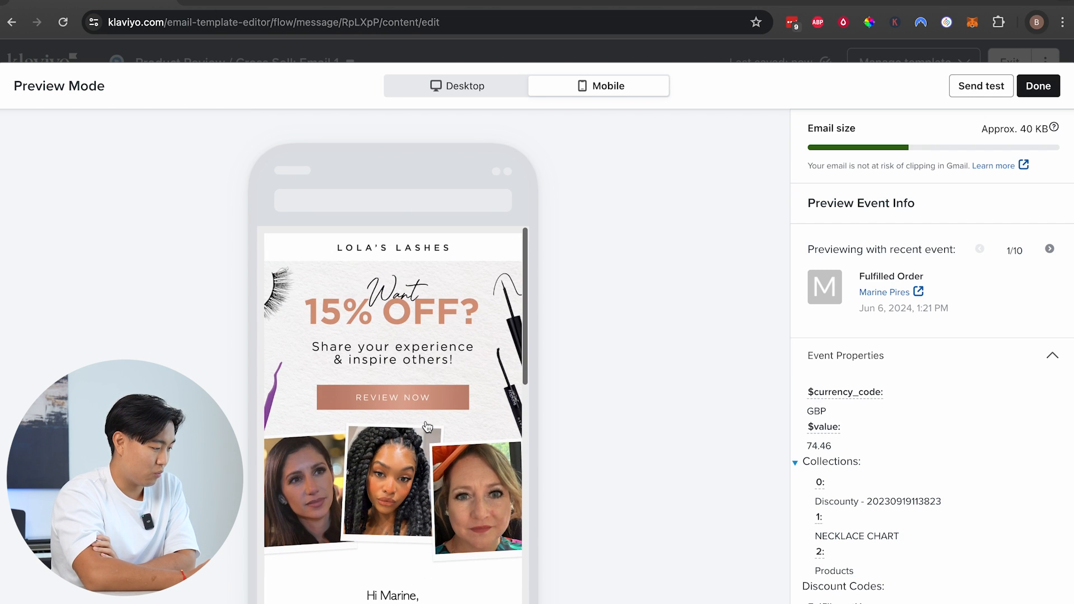
pyautogui.scroll(-12, 428, 427)
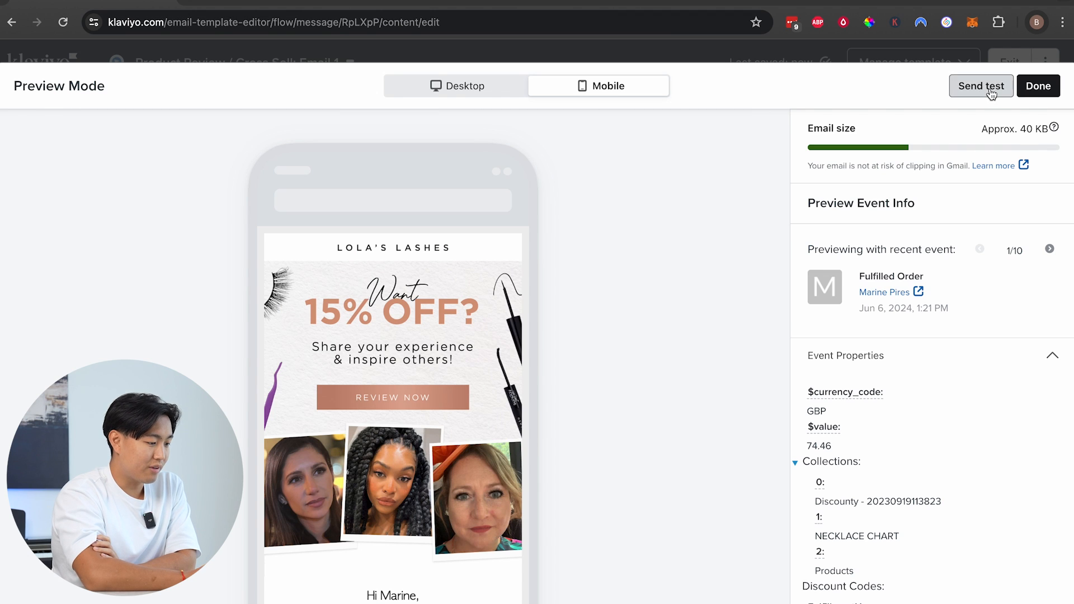
pyautogui.click(991, 90)
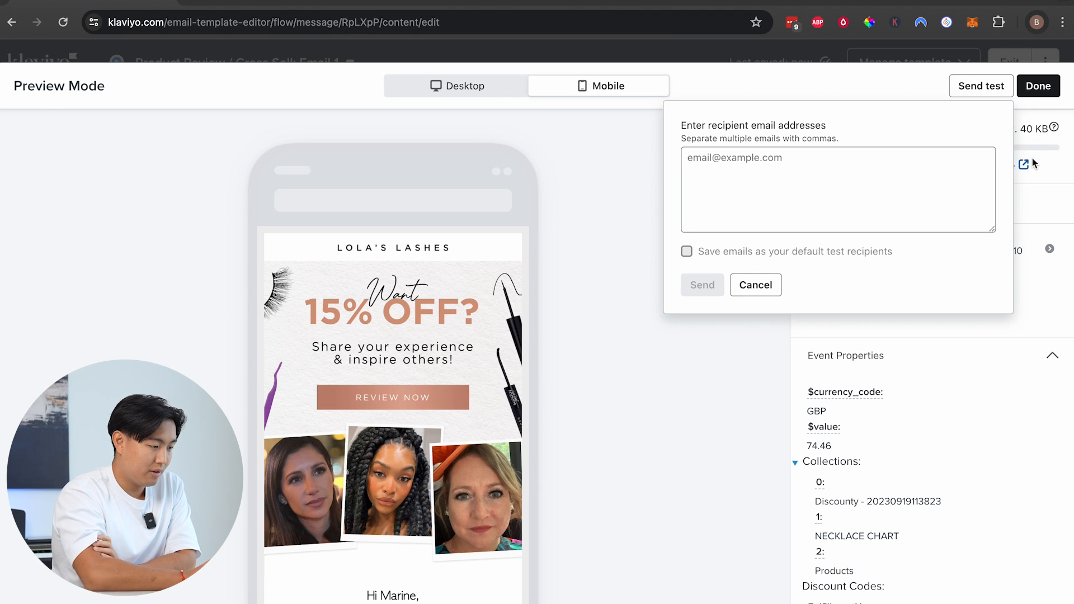
pyautogui.click(755, 286)
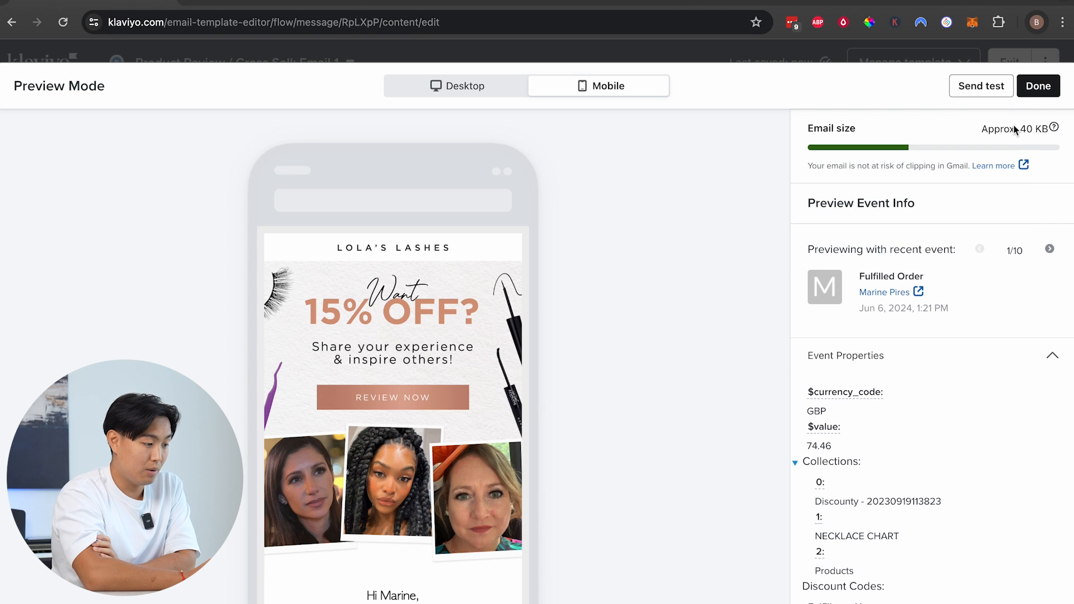
# - Leave the preview and email editor for the flow, and review the settings of Email 1 and the trigger
pyautogui.click(1041, 91)
pyautogui.click(1007, 62)
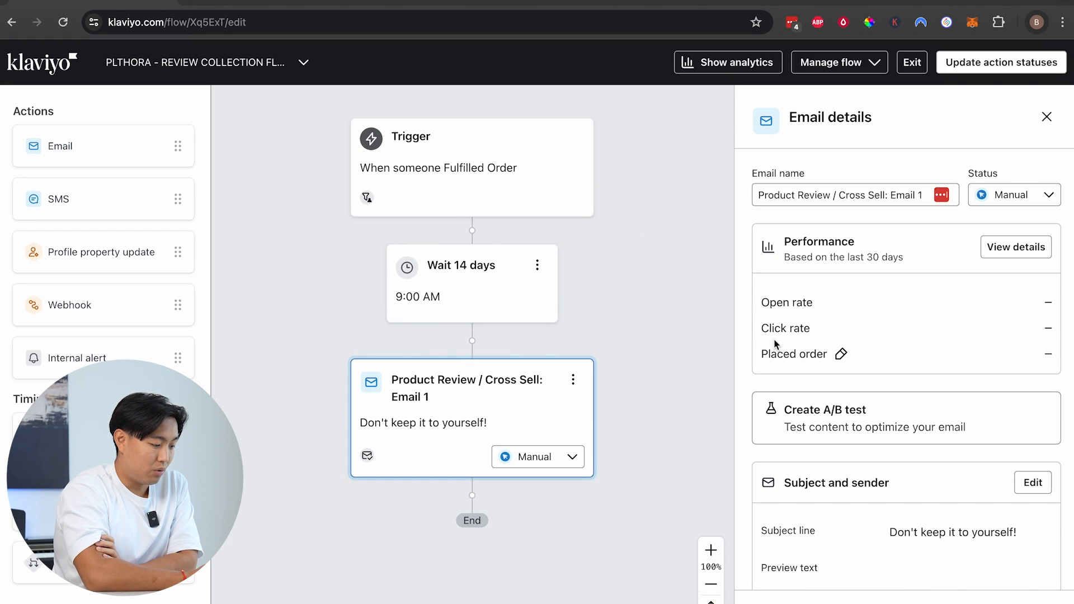
pyautogui.scroll(-10, 774, 338)
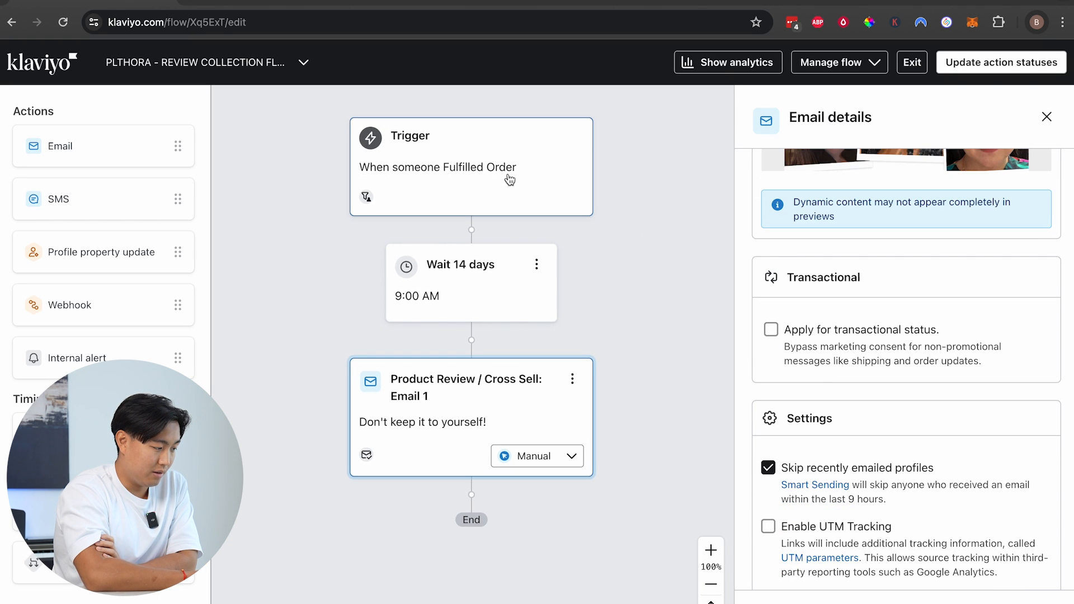
pyautogui.click(497, 164)
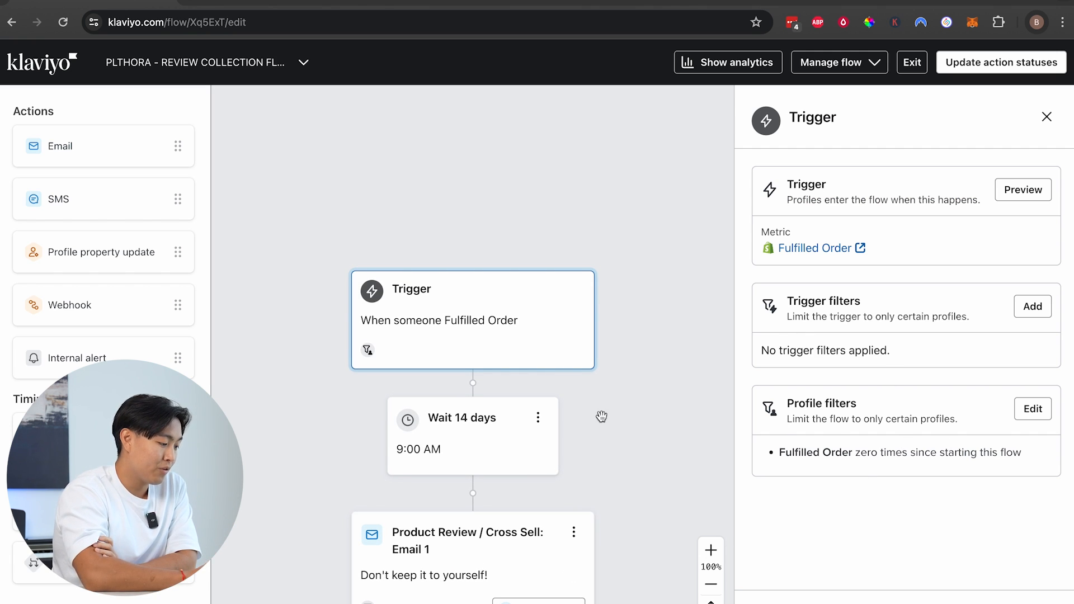
# - Add a second email after Email 1 and place a time delay between them, with 2 days as the delay
pyautogui.scroll(-4, 602, 414)
pyautogui.moveTo(119, 152); pyautogui.dragTo(496, 469)
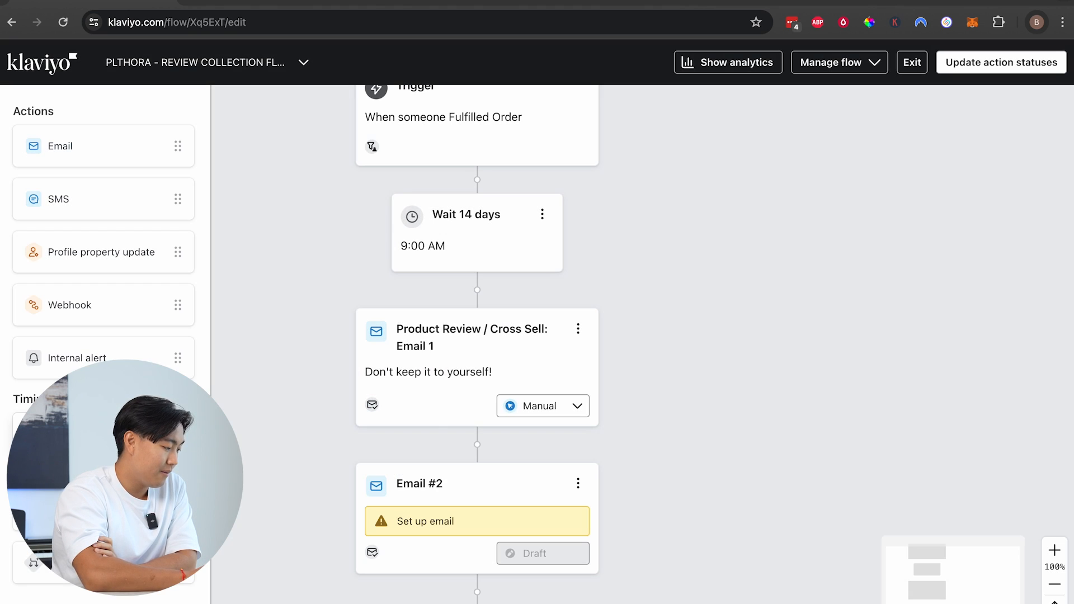
pyautogui.moveTo(87, 434); pyautogui.dragTo(460, 456)
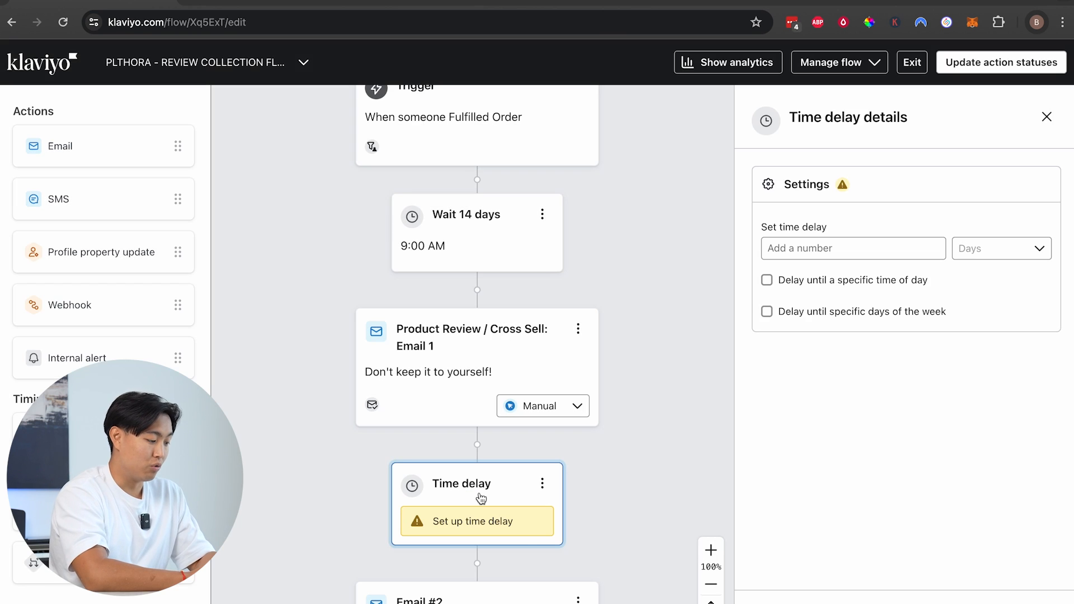
pyautogui.click(895, 249)
pyautogui.write('2')
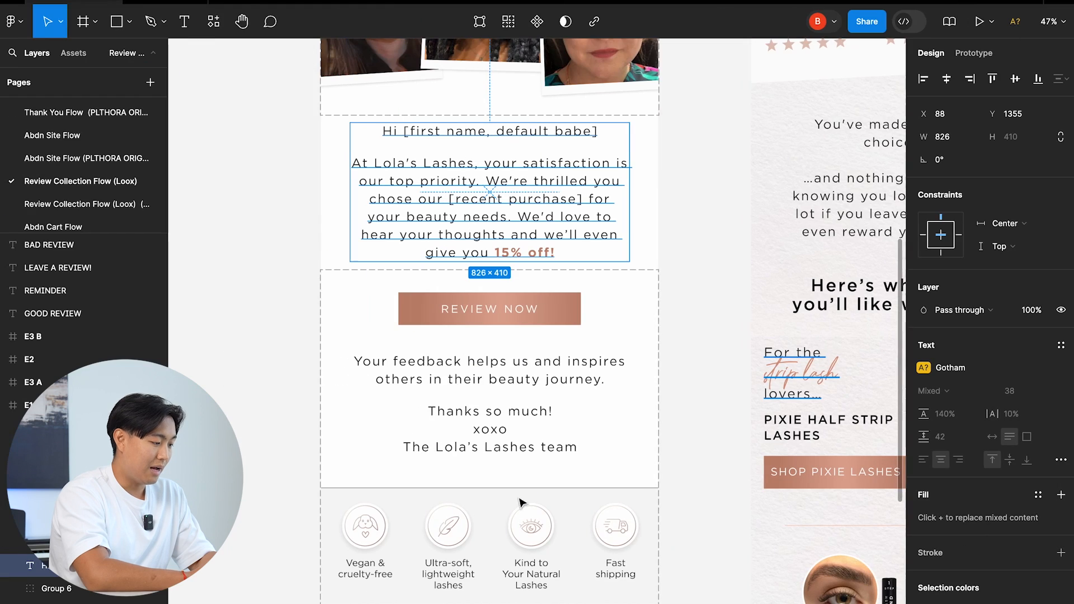
# - Look over the E2 reminder email's content blocks and the E3 A and E3 B designs beside it
pyautogui.scroll(-5, 714, 240)
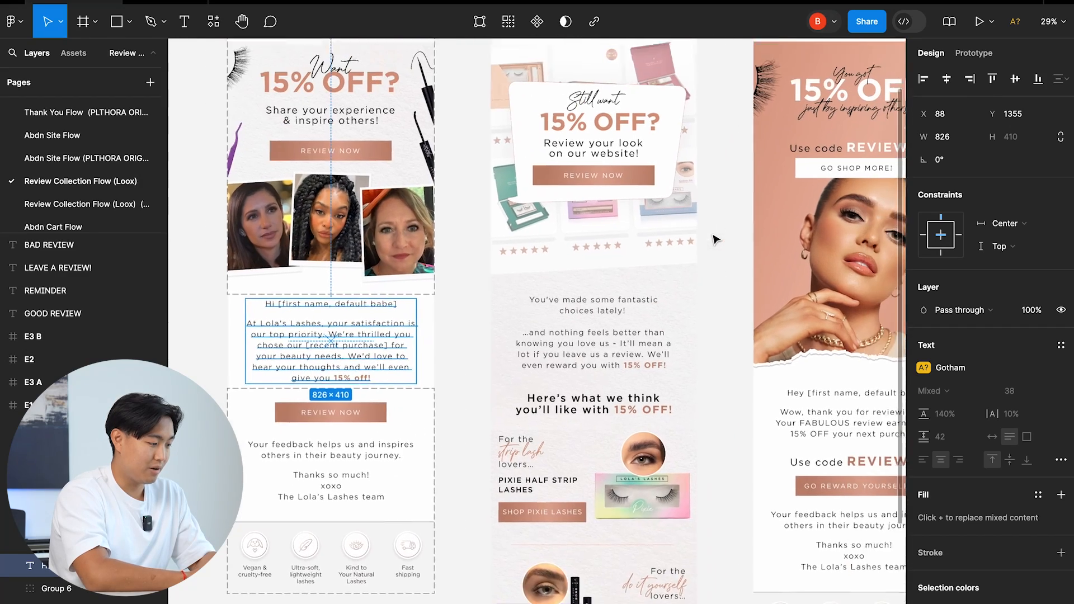
pyautogui.hscroll(2, 713, 240)
pyautogui.scroll(1, 713, 240)
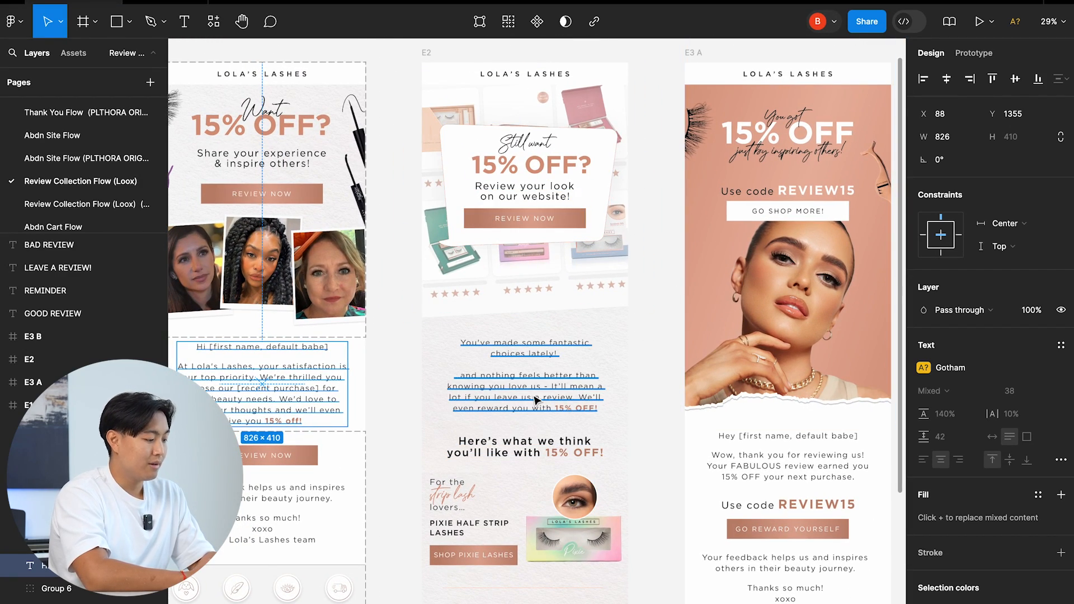
pyautogui.scroll(-10, 615, 316)
pyautogui.hscroll(2, 559, 168)
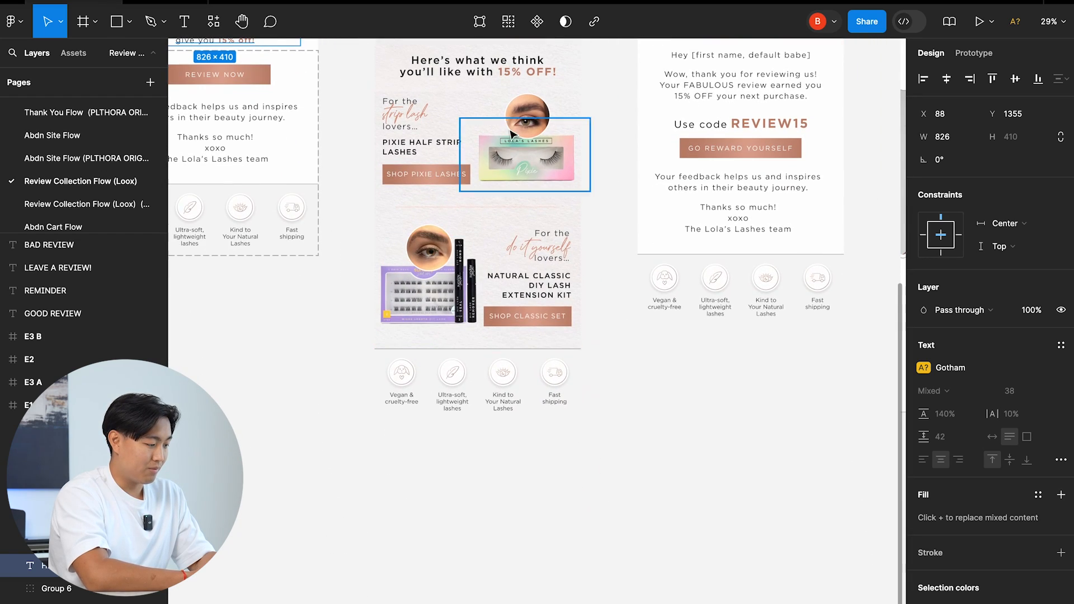
pyautogui.scroll(7, 442, 213)
pyautogui.hscroll(6, 442, 213)
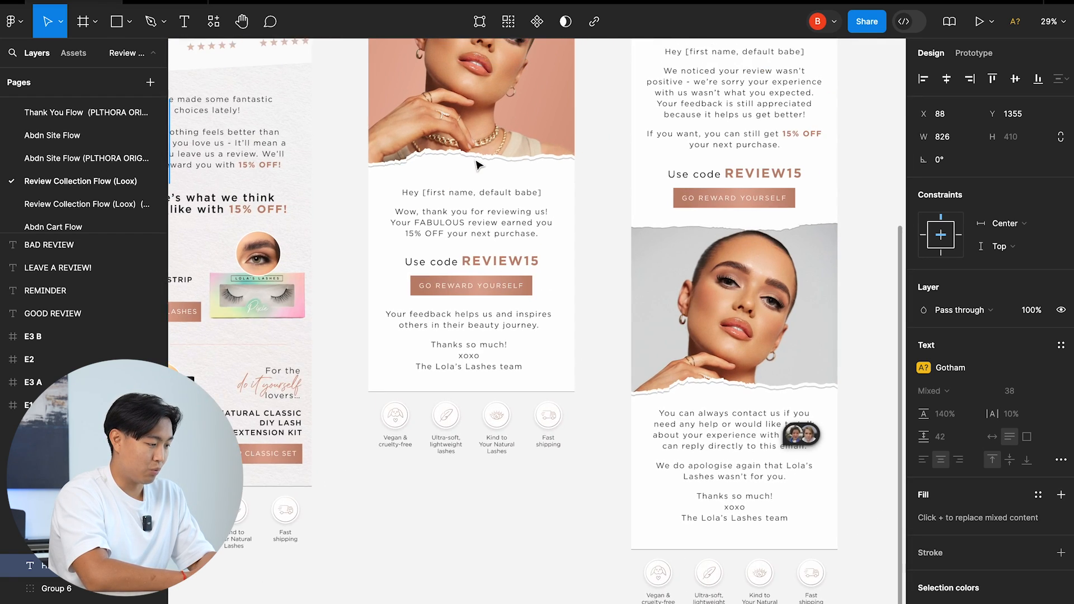
pyautogui.scroll(-3, 478, 165)
pyautogui.scroll(5, 211, 240)
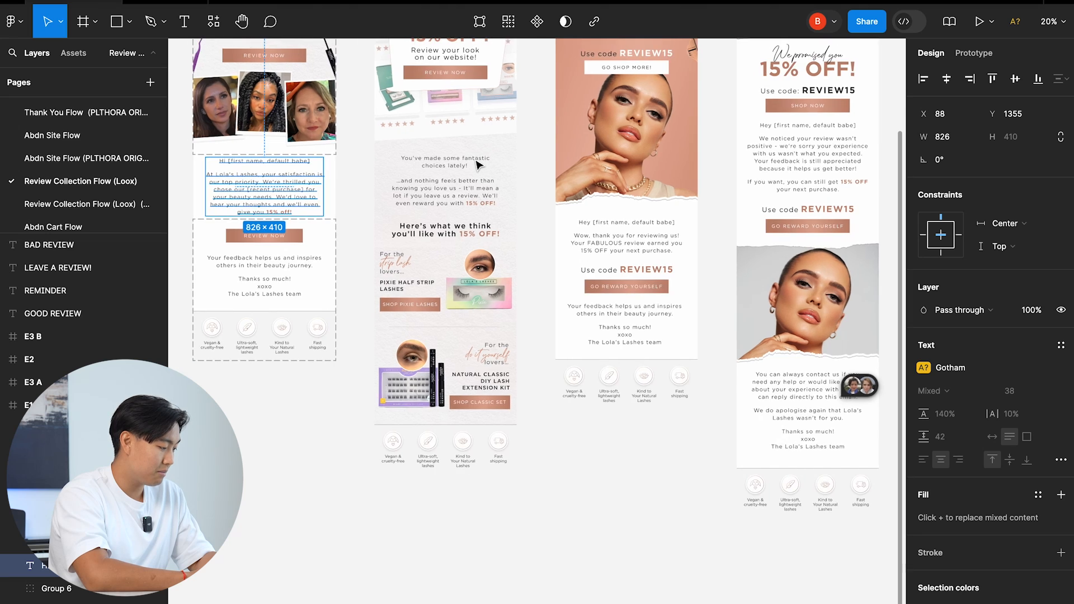
pyautogui.scroll(-2, 211, 240)
pyautogui.scroll(-3, 369, 103)
pyautogui.hscroll(-3, 369, 104)
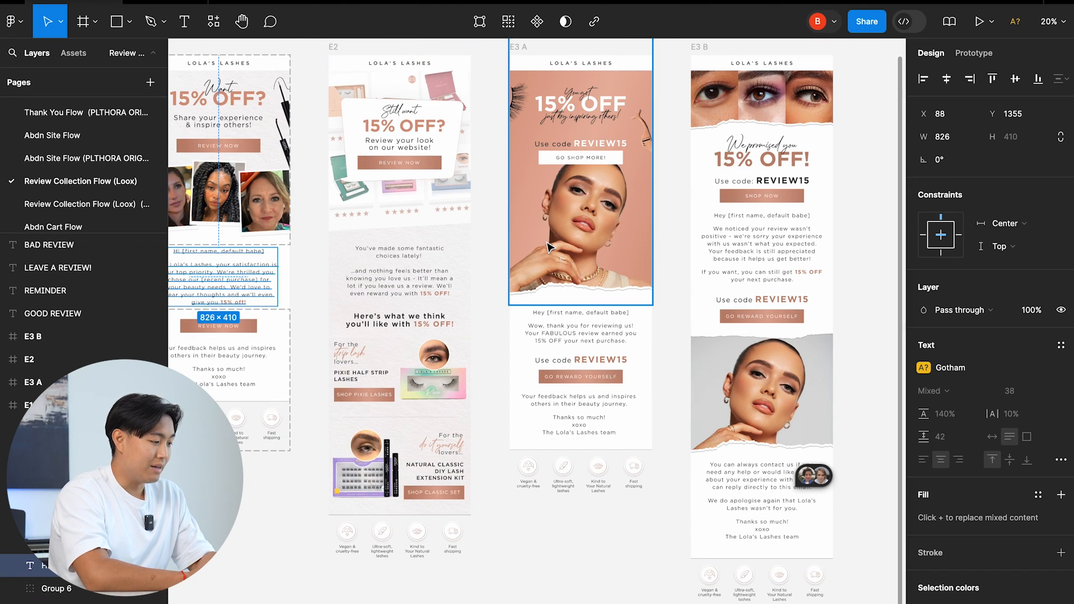
# - Compare the GOOD REVIEW and BAD REVIEW email designs, examining their copy, REVIEW15 code sections and shop buttons
pyautogui.scroll(3, 631, 170)
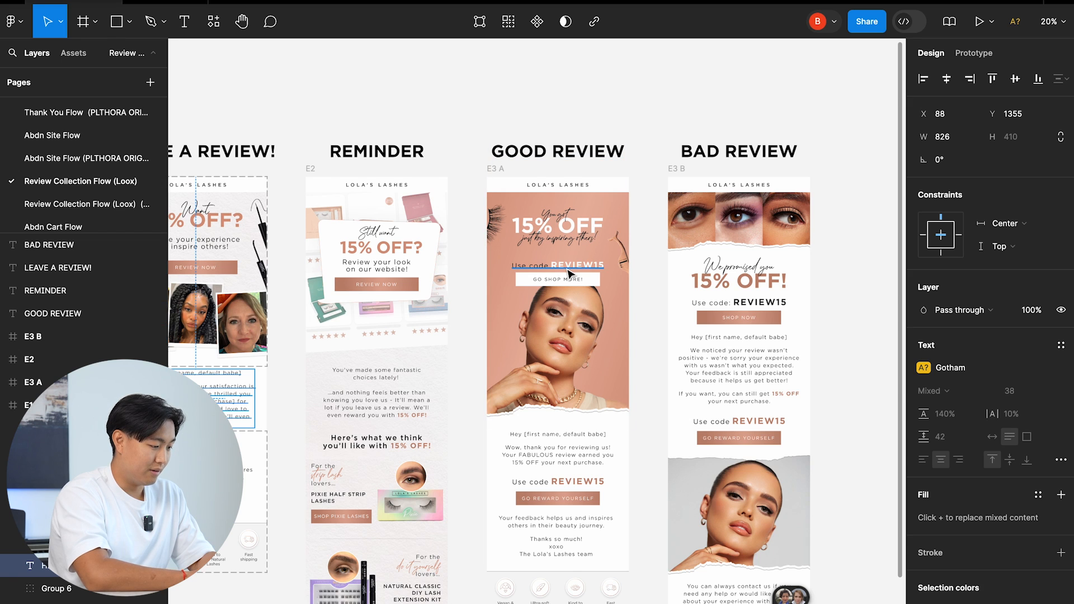
pyautogui.scroll(3, 569, 274)
pyautogui.scroll(-3, 563, 506)
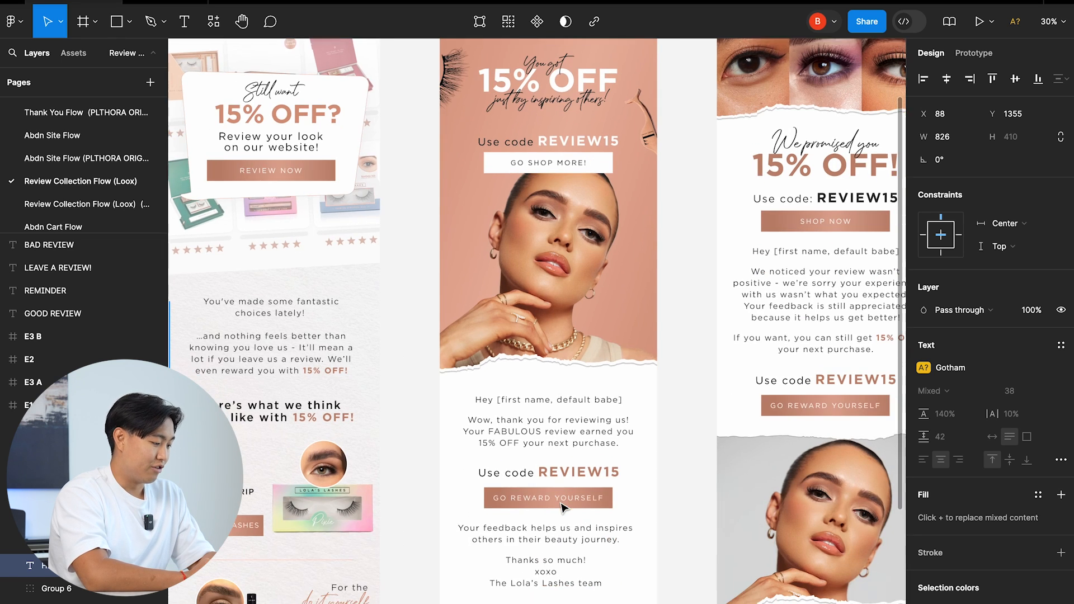
pyautogui.hscroll(6, 563, 507)
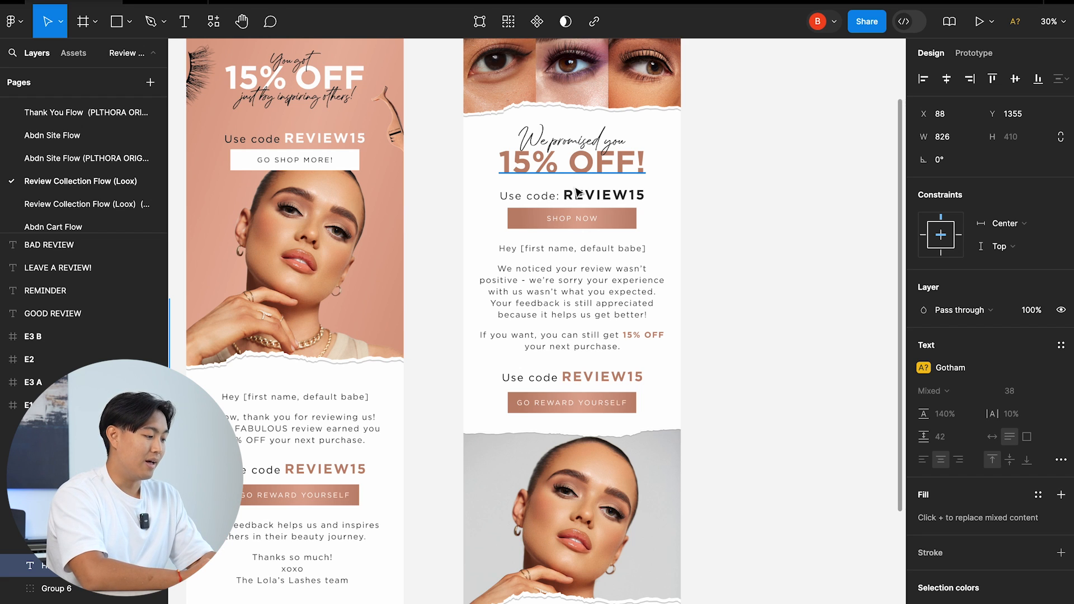
pyautogui.scroll(3, 475, 227)
pyautogui.hscroll(2, 475, 227)
pyautogui.hscroll(1, 474, 226)
pyautogui.scroll(1, 474, 227)
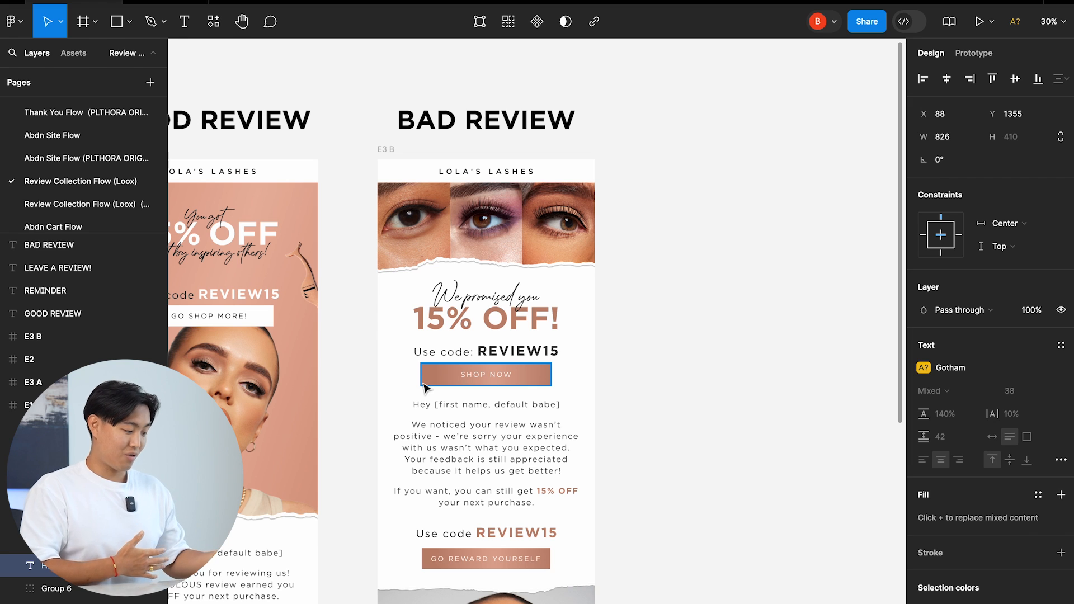
pyautogui.scroll(-5, 425, 386)
pyautogui.hscroll(2, 425, 386)
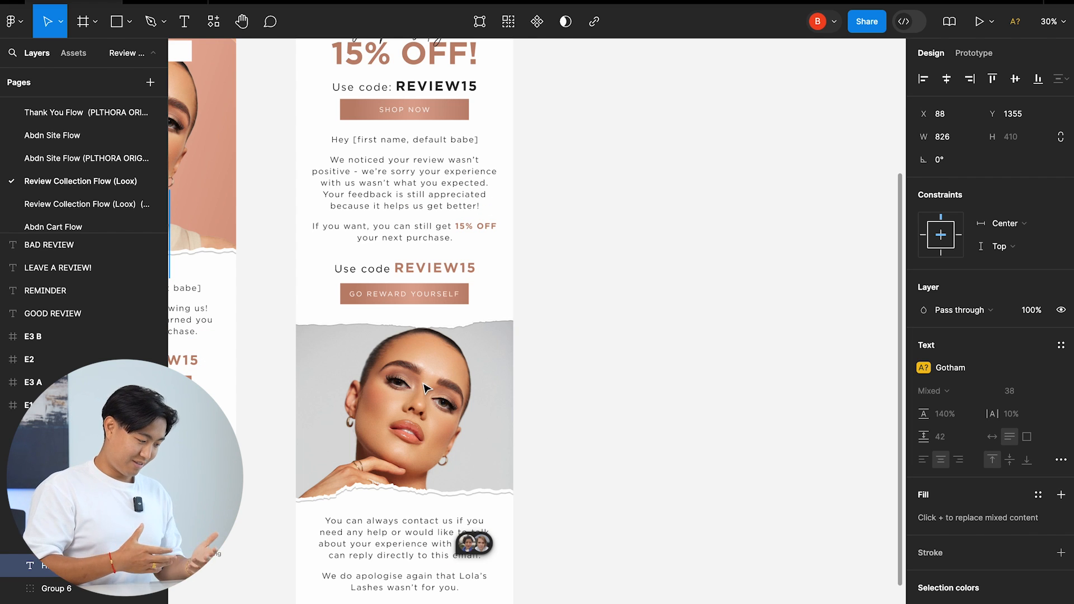
pyautogui.scroll(3, 426, 388)
pyautogui.hscroll(-4, 426, 388)
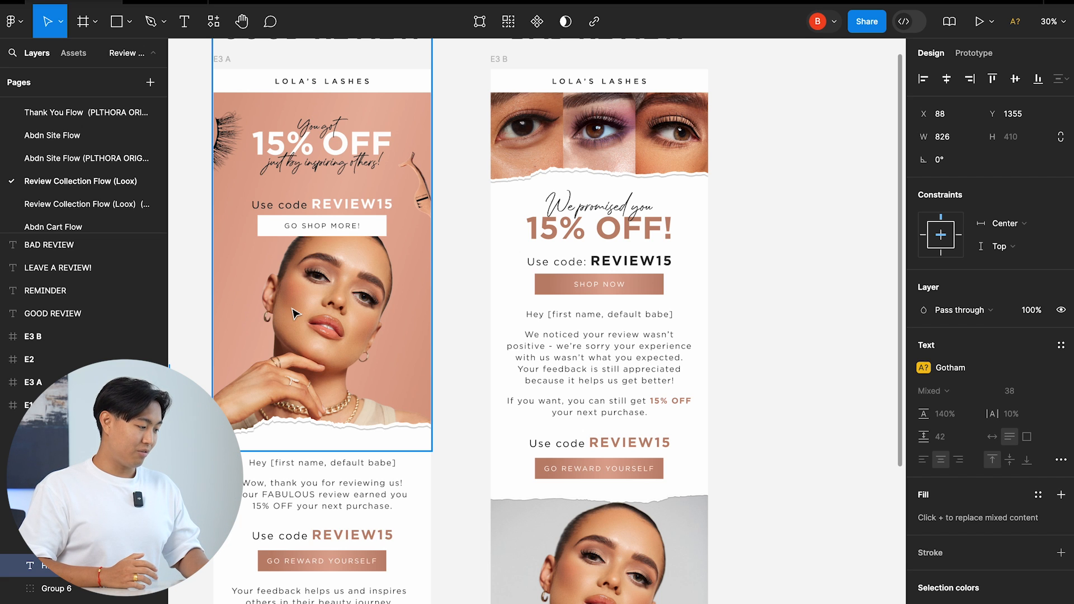
pyautogui.scroll(-5, 296, 313)
pyautogui.hscroll(-5, 295, 309)
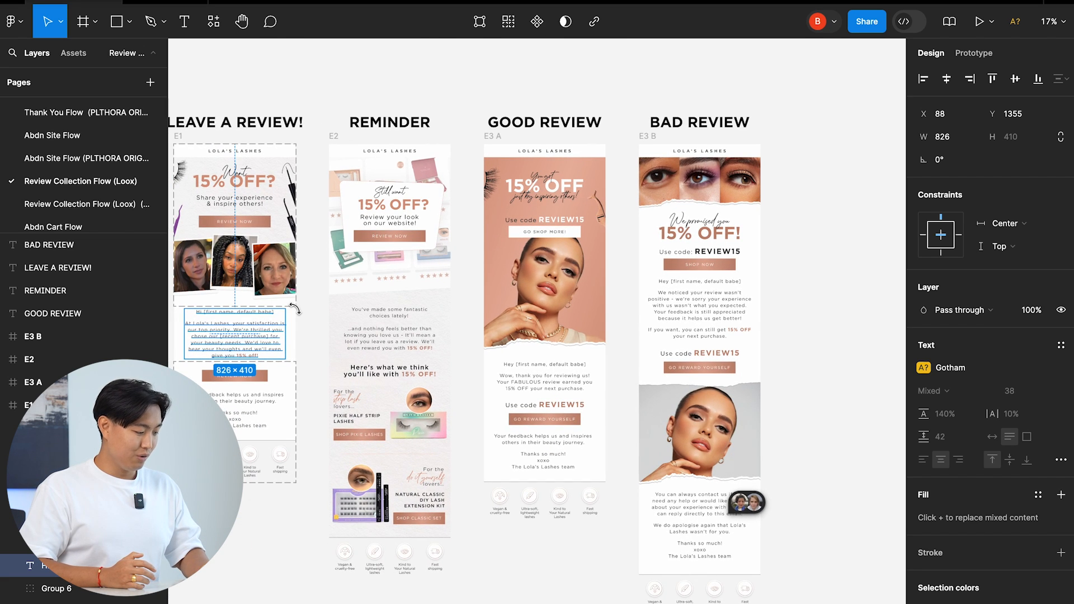
# - Switch to the All Flows design file and browse its Abandoned Checkout, Abdn Cart, Abdn Product, Abdn Site and Welcome Flow pages
pyautogui.hotkey('ctrl', 'Right')
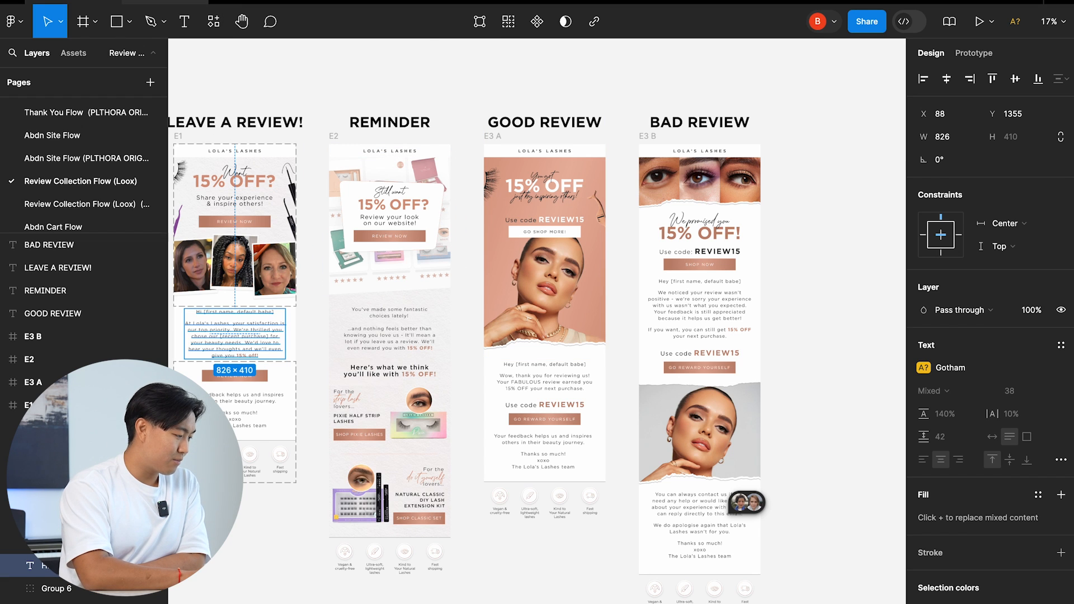
pyautogui.click(203, 2)
pyautogui.scroll(3, 484, 214)
pyautogui.scroll(-8, 484, 213)
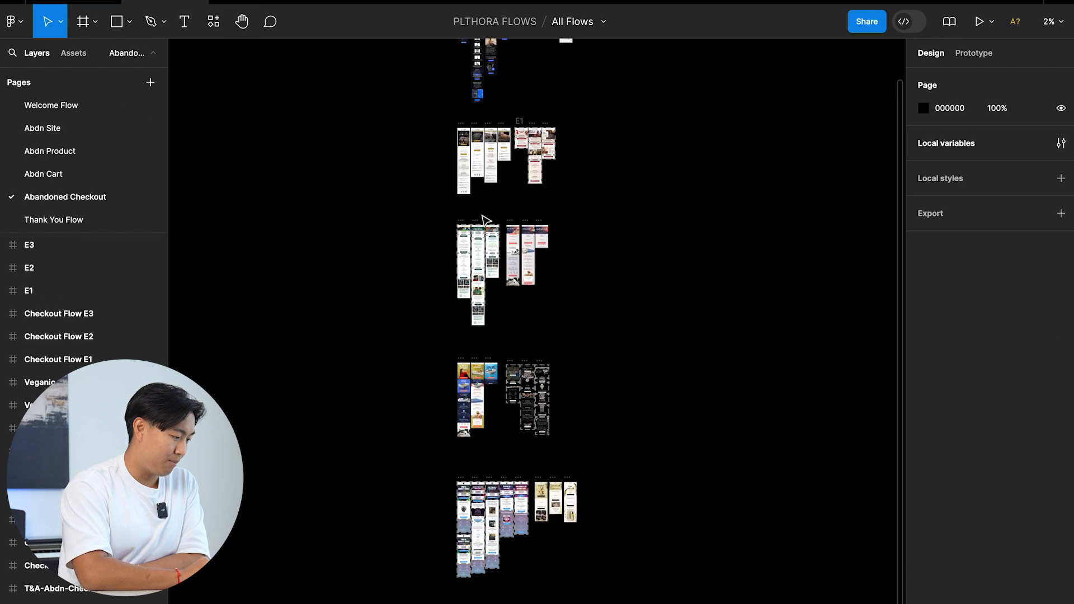
pyautogui.scroll(2, 485, 220)
pyautogui.click(73, 171)
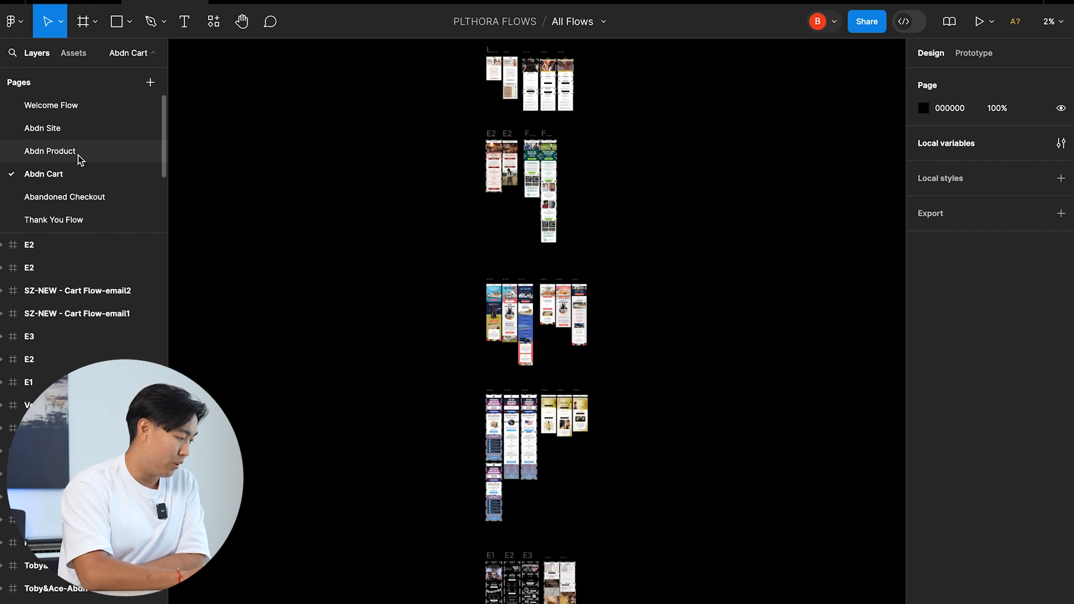
pyautogui.click(75, 150)
pyautogui.click(71, 129)
pyautogui.click(77, 105)
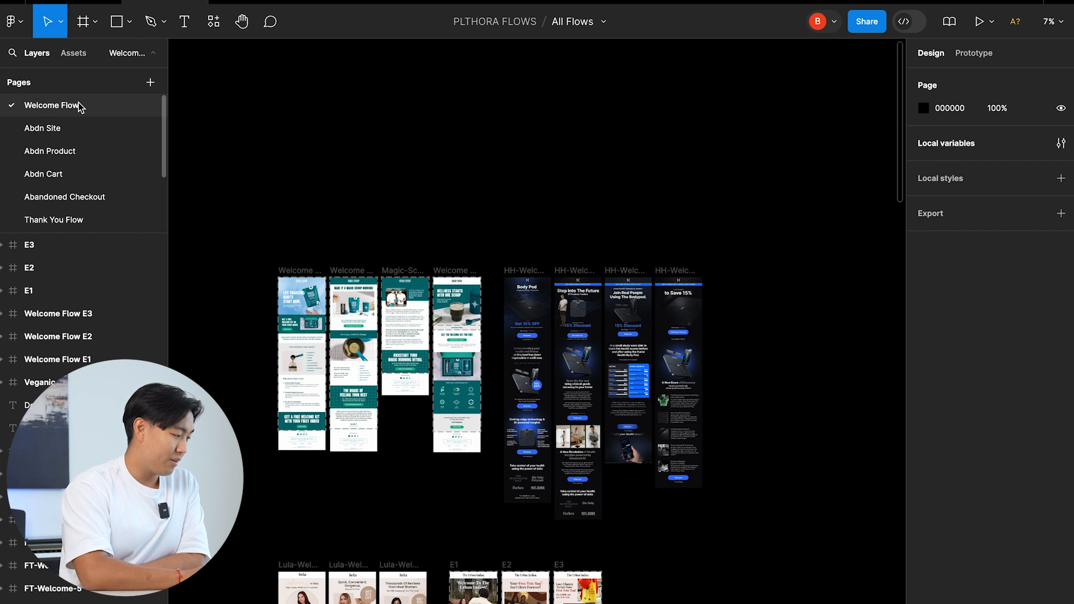
# - Open the Review Flow page of the All Flows file to view its review email designs
pyautogui.scroll(-3, 78, 106)
pyautogui.click(75, 145)
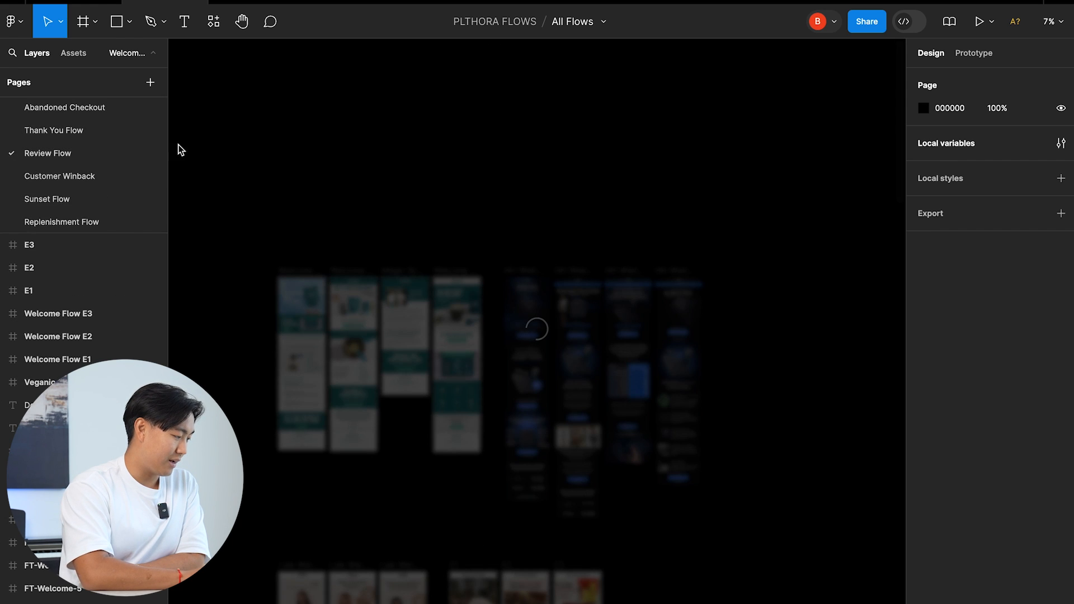
pyautogui.scroll(3, 104, 154)
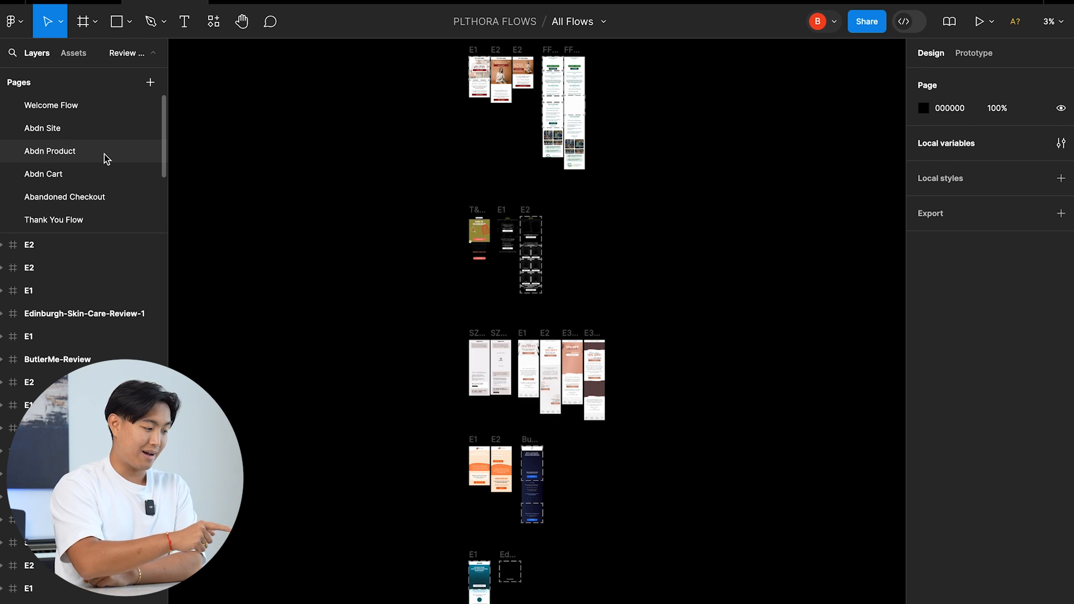